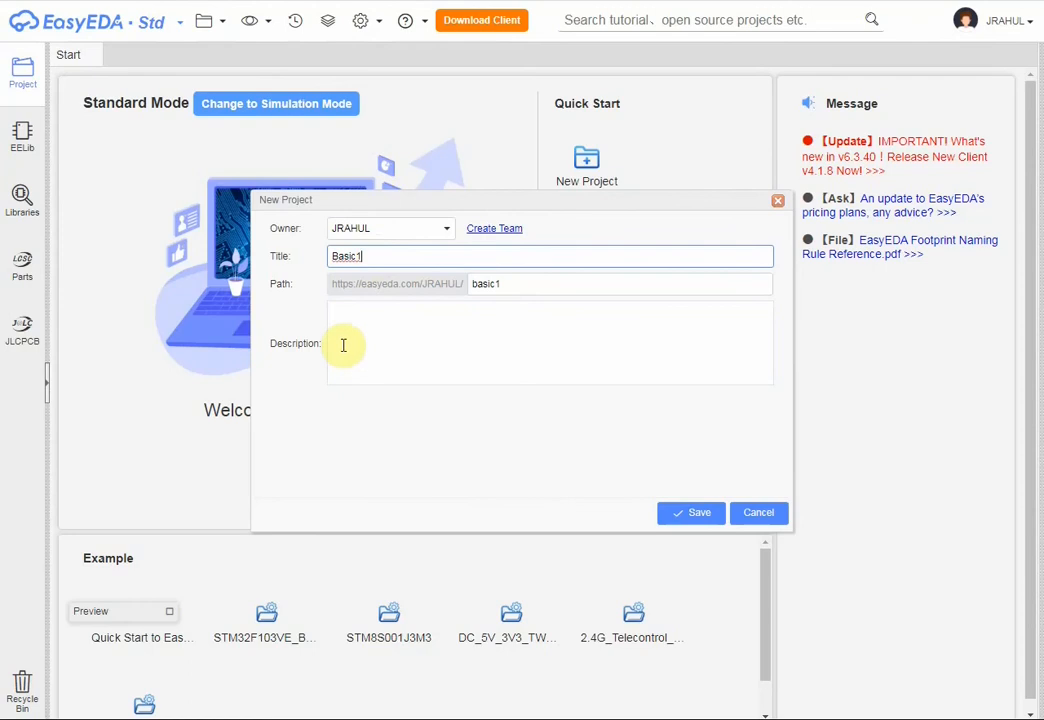
Save the new project titled Basic1 with an empty description.
{"action": "left_click", "coordinate": [370, 322]}
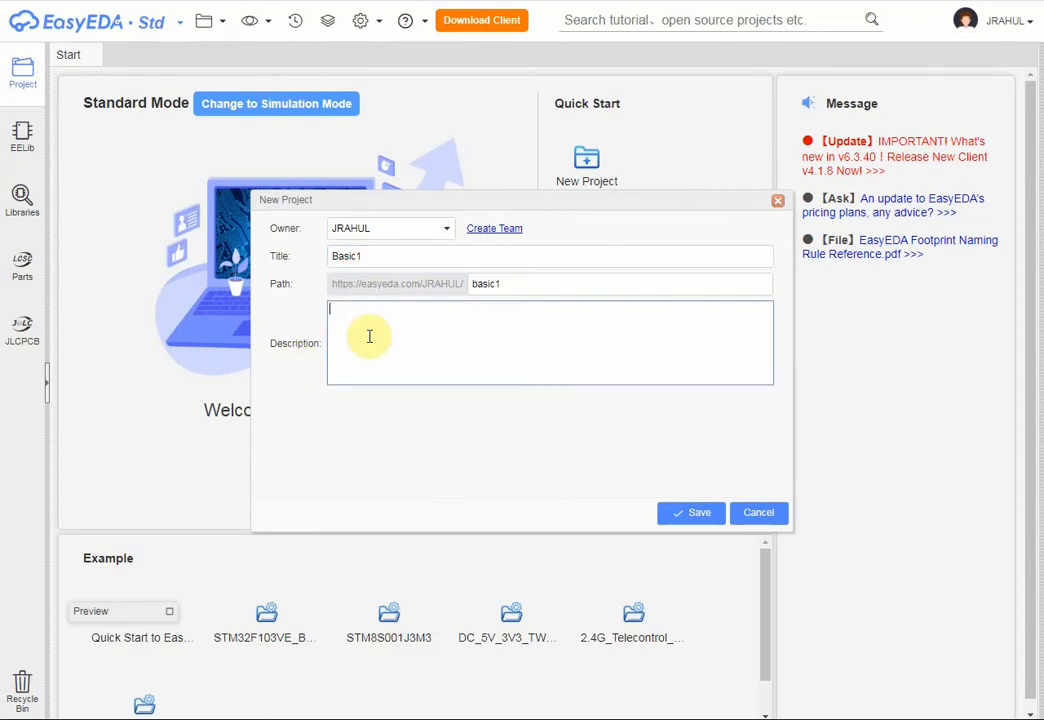
{"action": "left_click", "coordinate": [685, 515]}
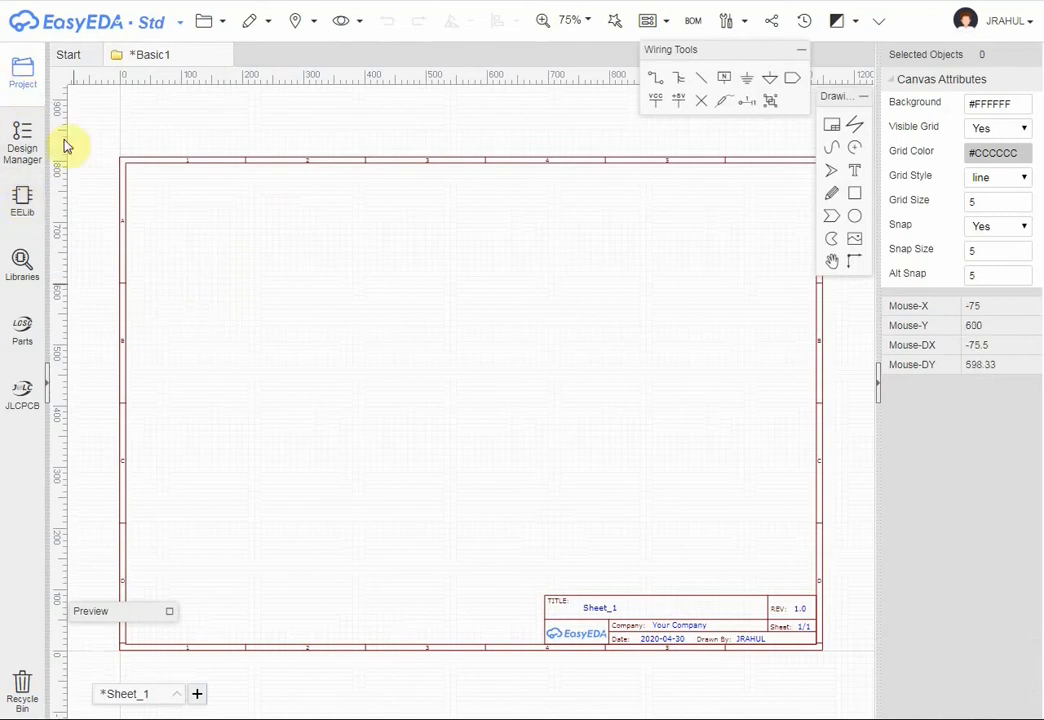
Place three R_AXIAL-0.3_US resistors from the EELib library in a vertical column on the schematic sheet.
{"action": "left_click", "coordinate": [22, 205]}
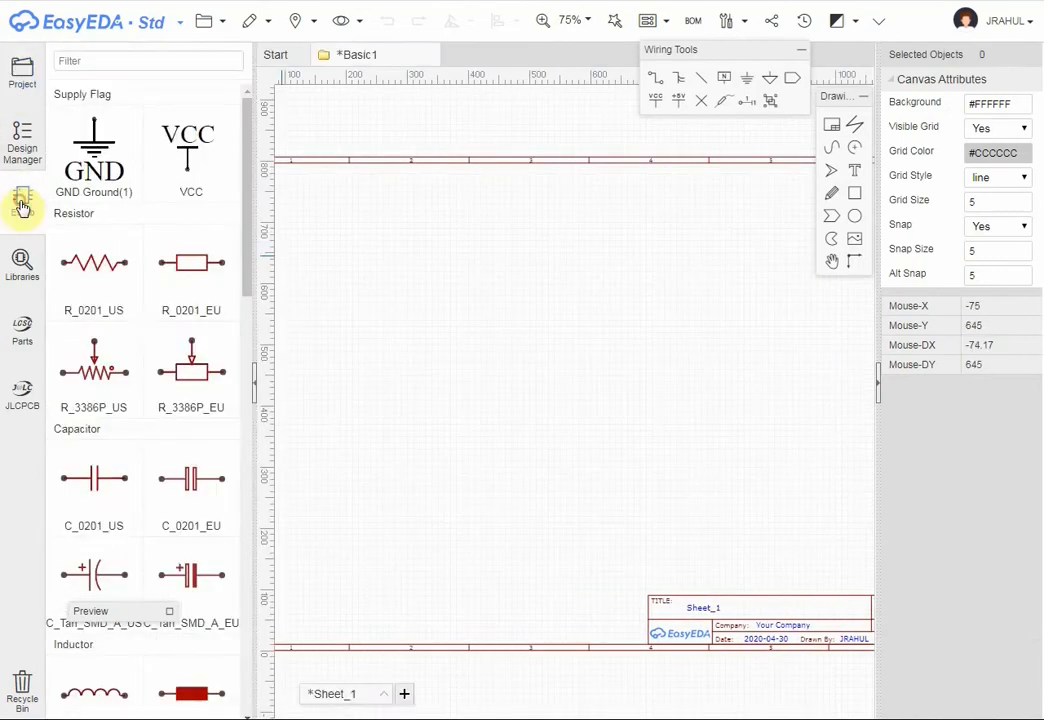
{"action": "left_click", "coordinate": [136, 316]}
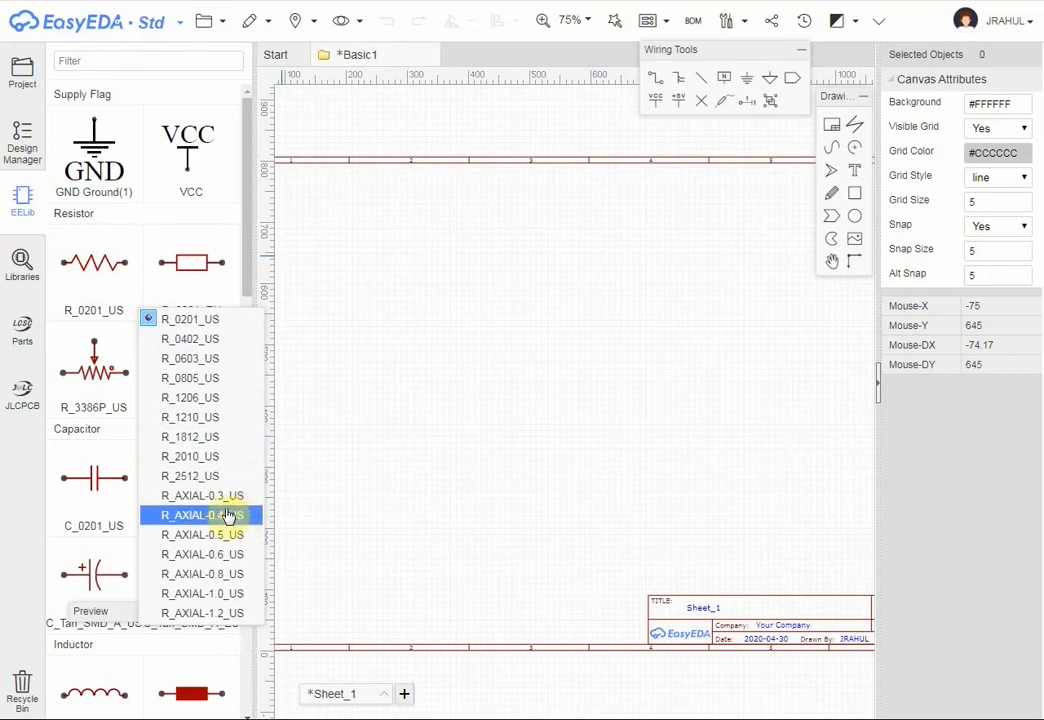
{"action": "left_click", "coordinate": [218, 500]}
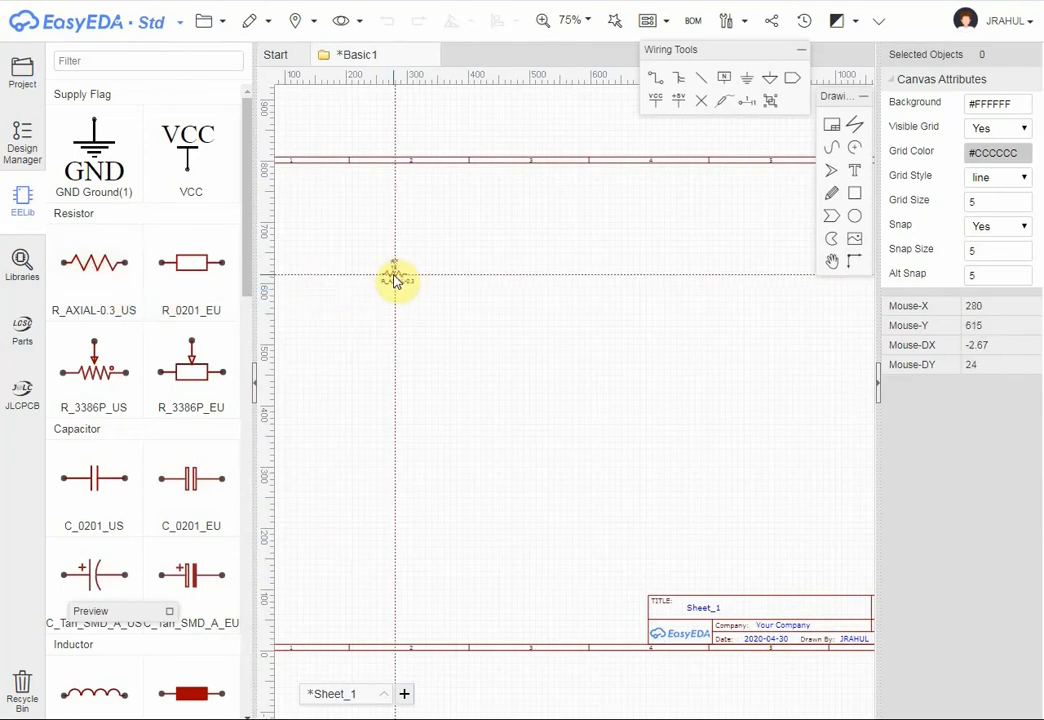
{"action": "left_click", "coordinate": [394, 276]}
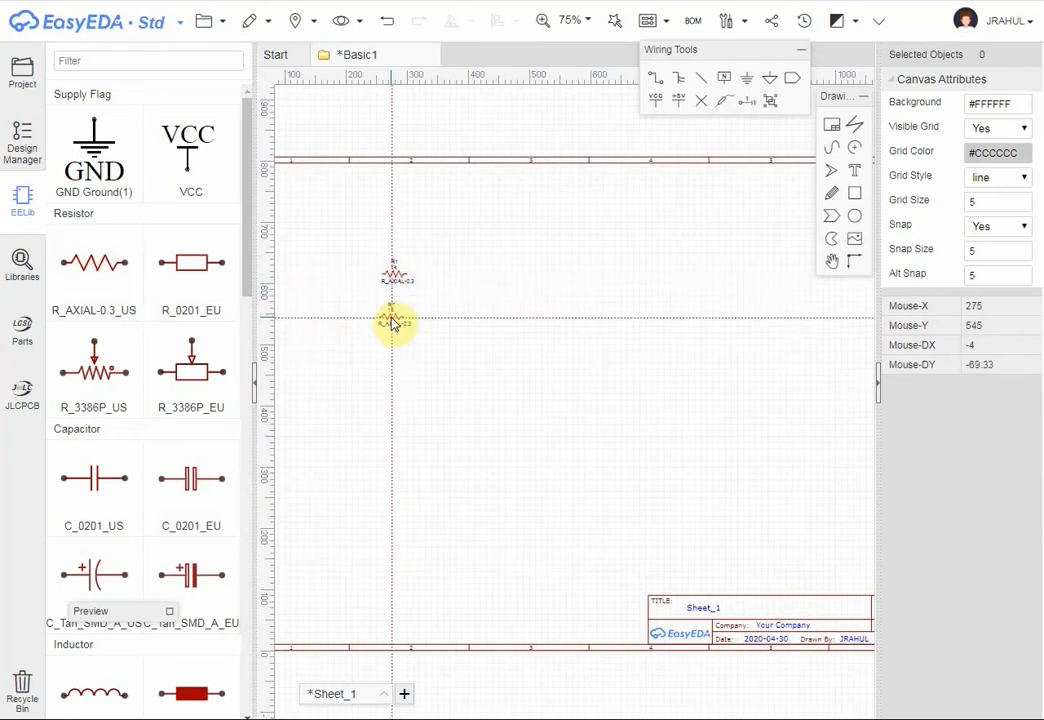
{"action": "left_click", "coordinate": [393, 320]}
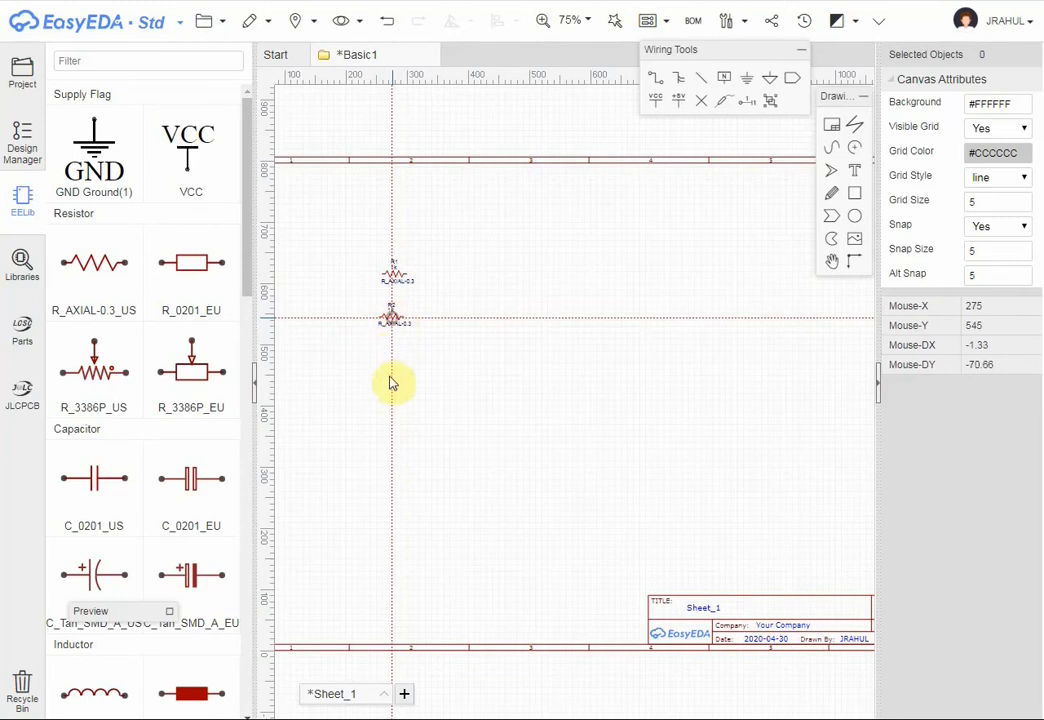
{"action": "left_click", "coordinate": [392, 360]}
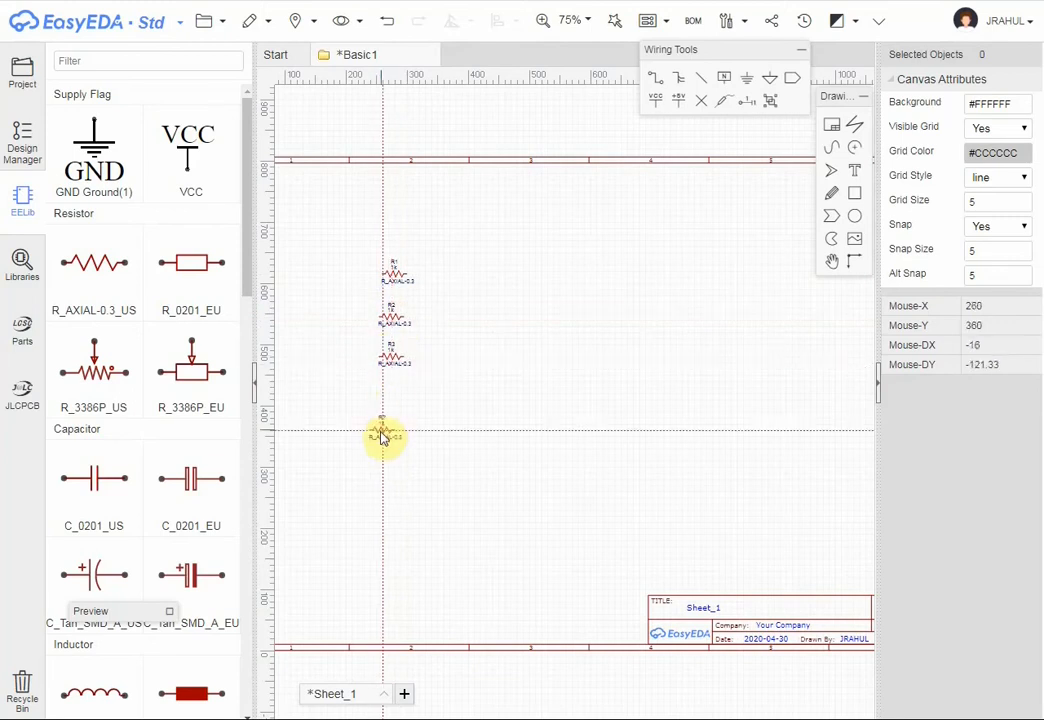
{"action": "key", "text": "Escape"}
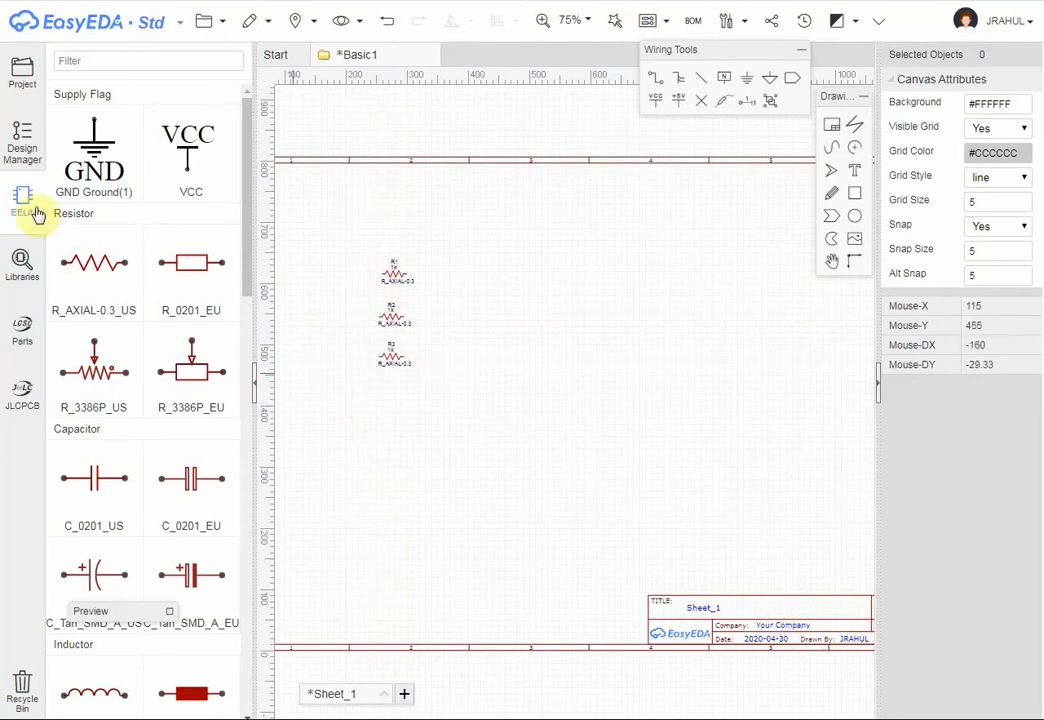
Place three green LED-TH-5mm_G LEDs in a column to the right of the resistors, one per resistor.
{"action": "left_click", "coordinate": [125, 61]}
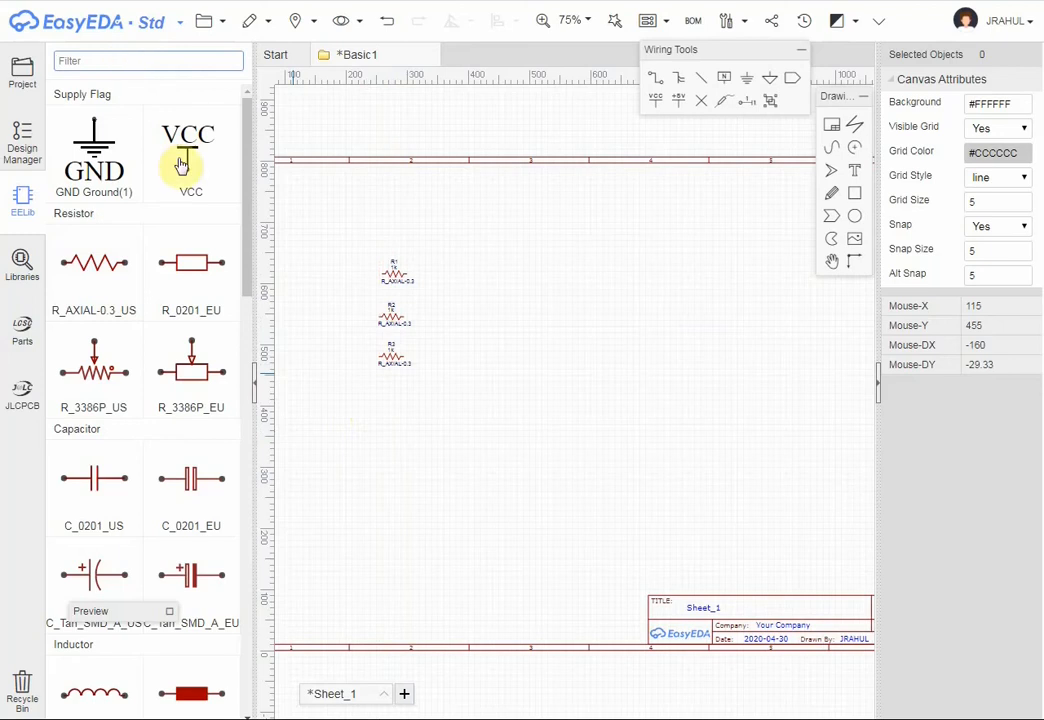
{"action": "left_click_drag", "start_coordinate": [247, 230], "coordinate": [276, 555]}
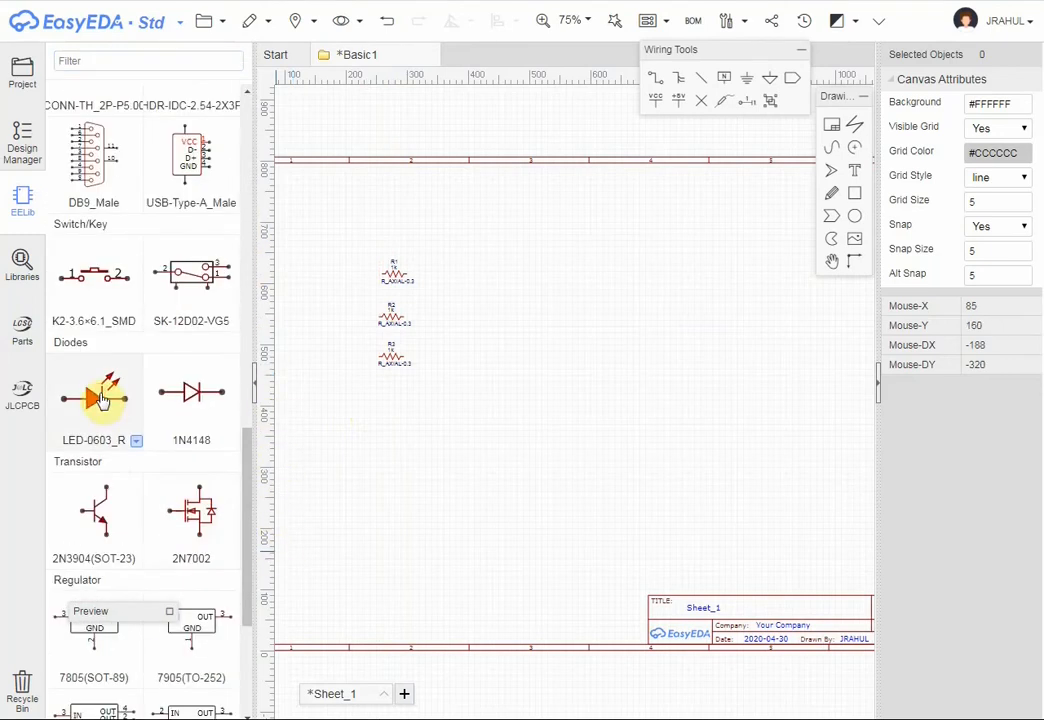
{"action": "left_click", "coordinate": [137, 441]}
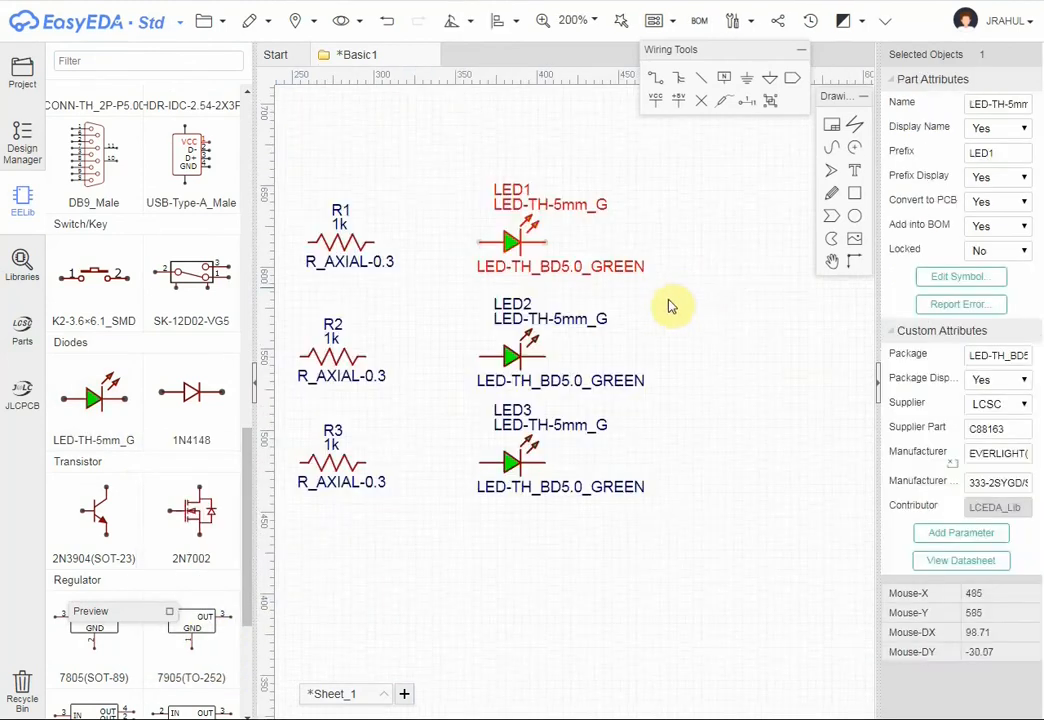
{"action": "left_click", "coordinate": [722, 345]}
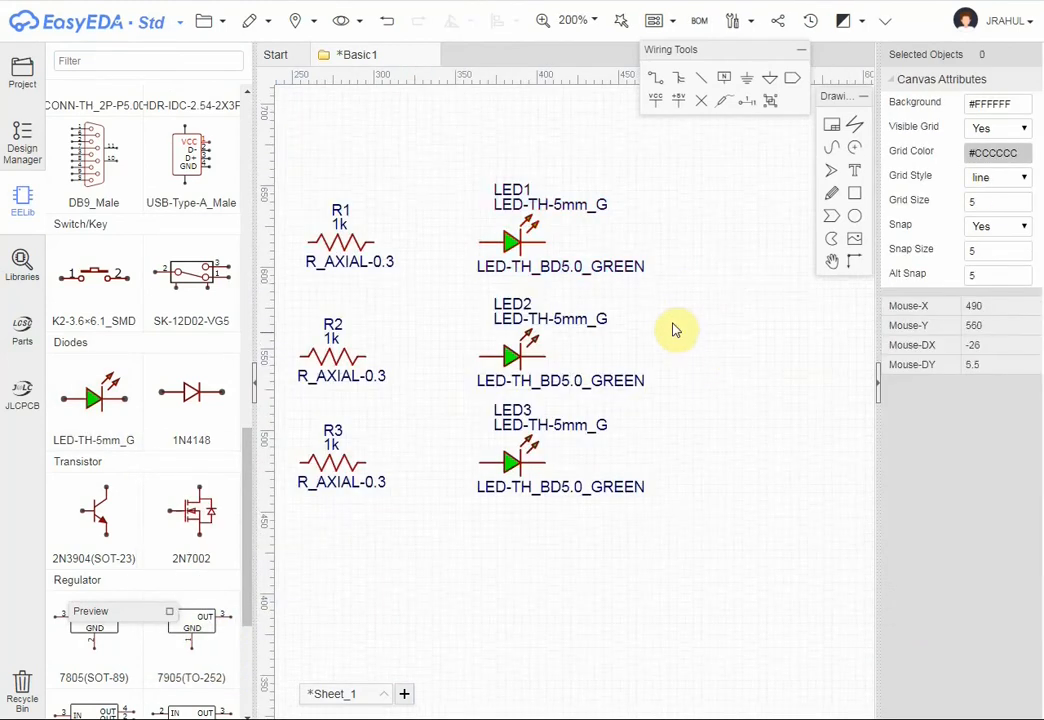
Set the package display of resistor R1 to No.
{"action": "left_click", "coordinate": [347, 250]}
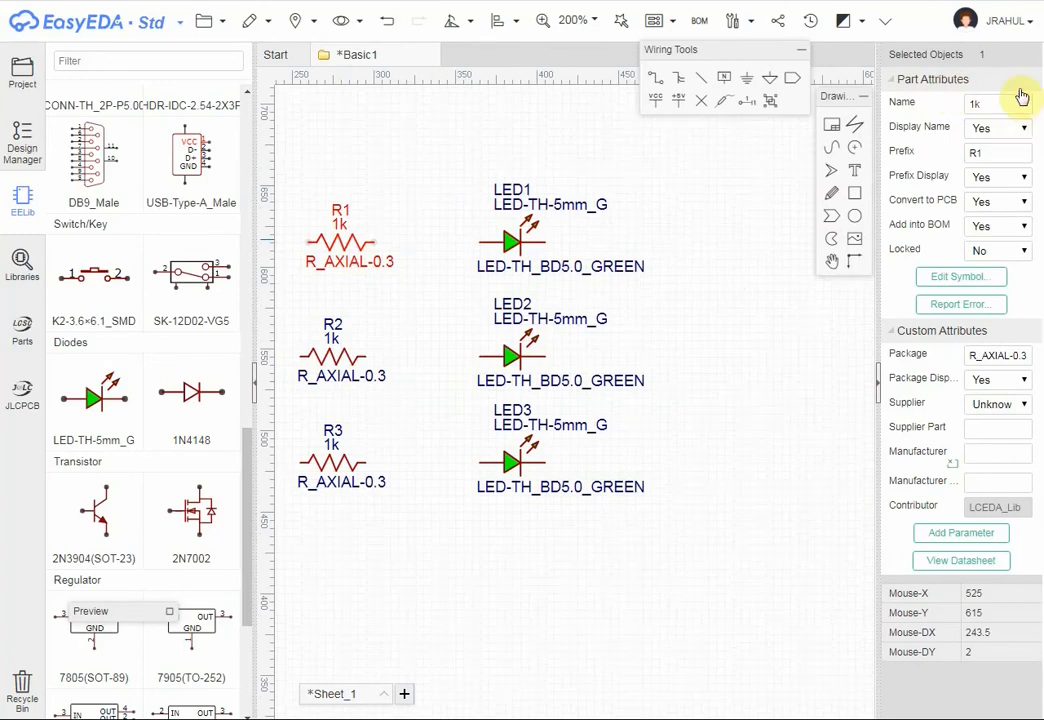
{"action": "left_click", "coordinate": [879, 388]}
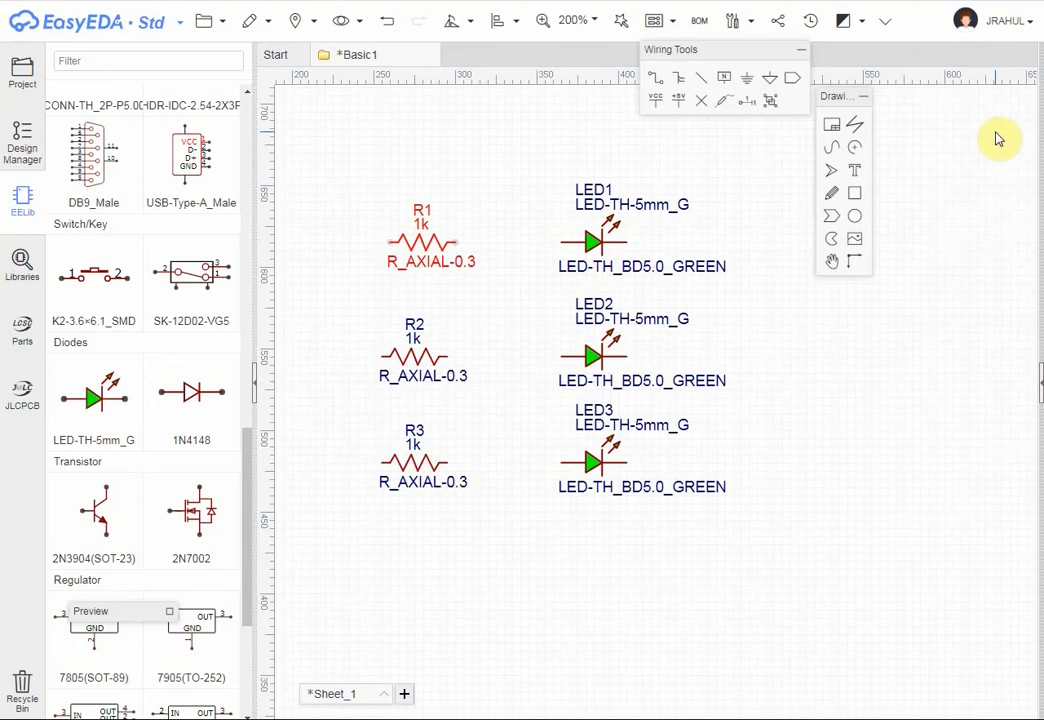
{"action": "left_click", "coordinate": [1041, 383]}
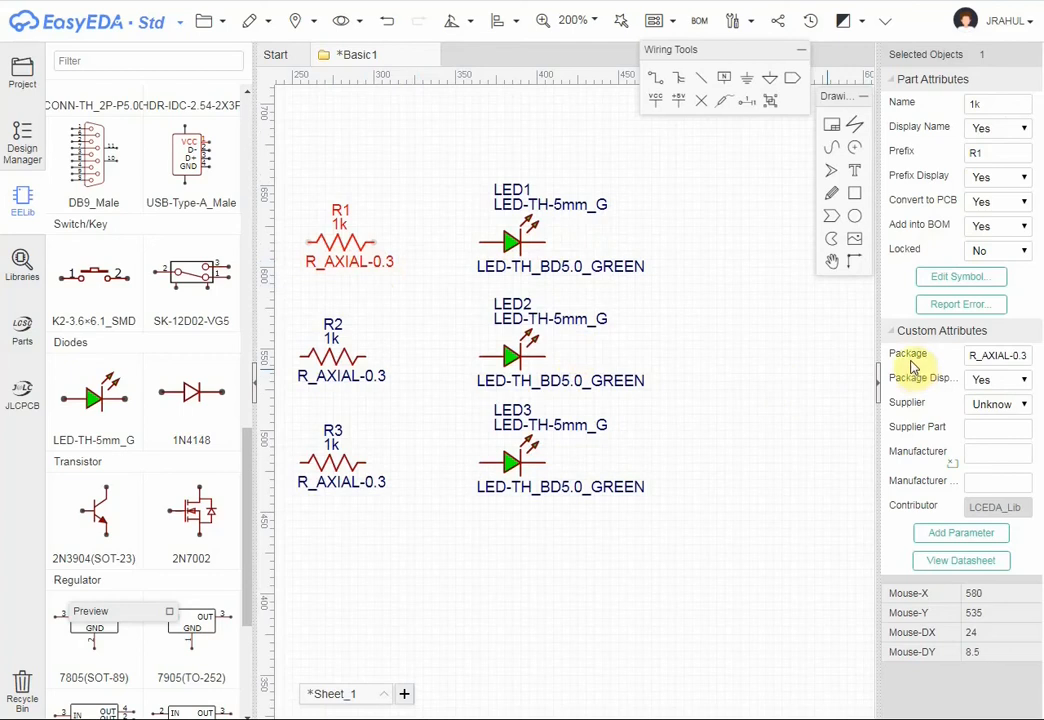
{"action": "left_click", "coordinate": [1010, 384]}
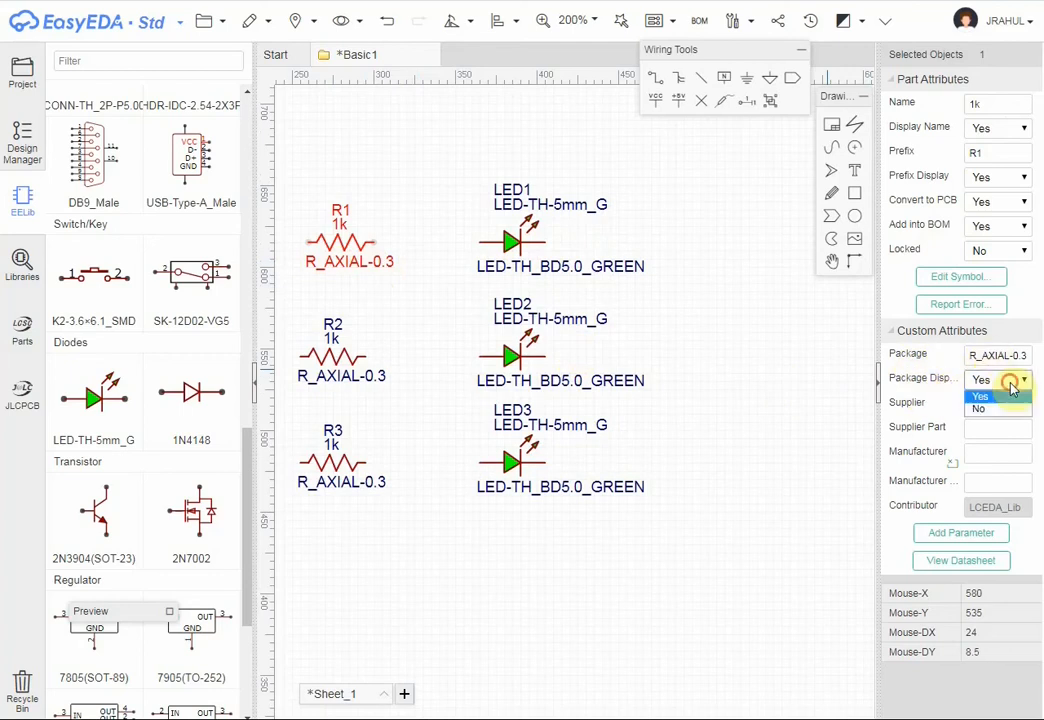
{"action": "left_click", "coordinate": [999, 411]}
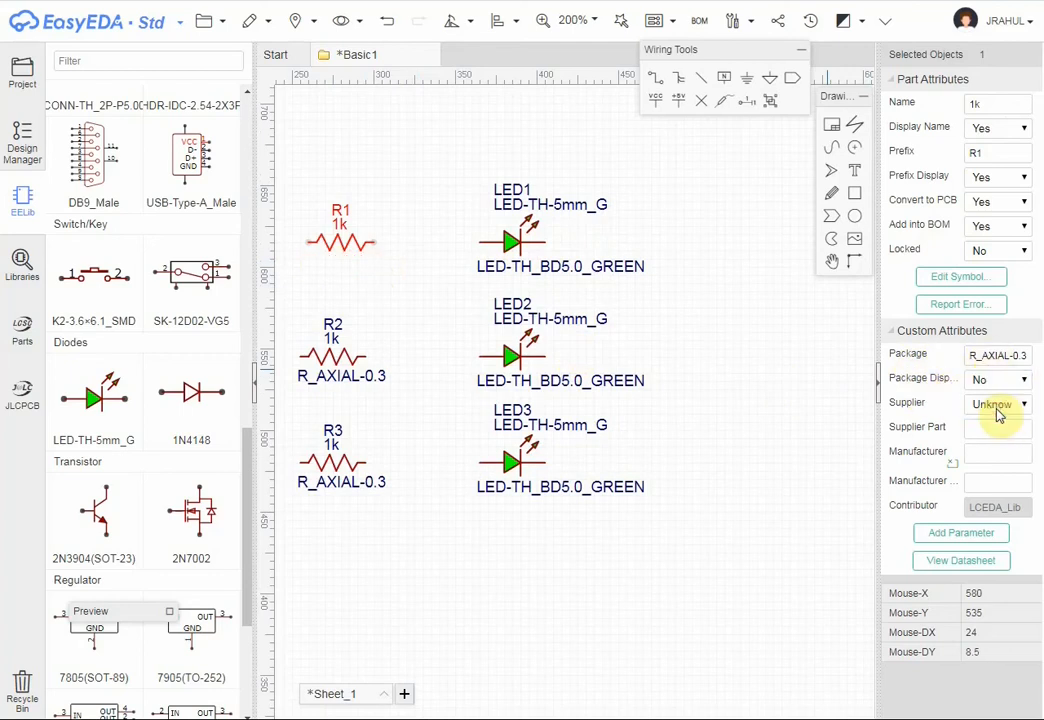
Set the package display of resistors R2 and R3 to No.
{"action": "left_click", "coordinate": [334, 374]}
{"action": "left_click", "coordinate": [985, 389]}
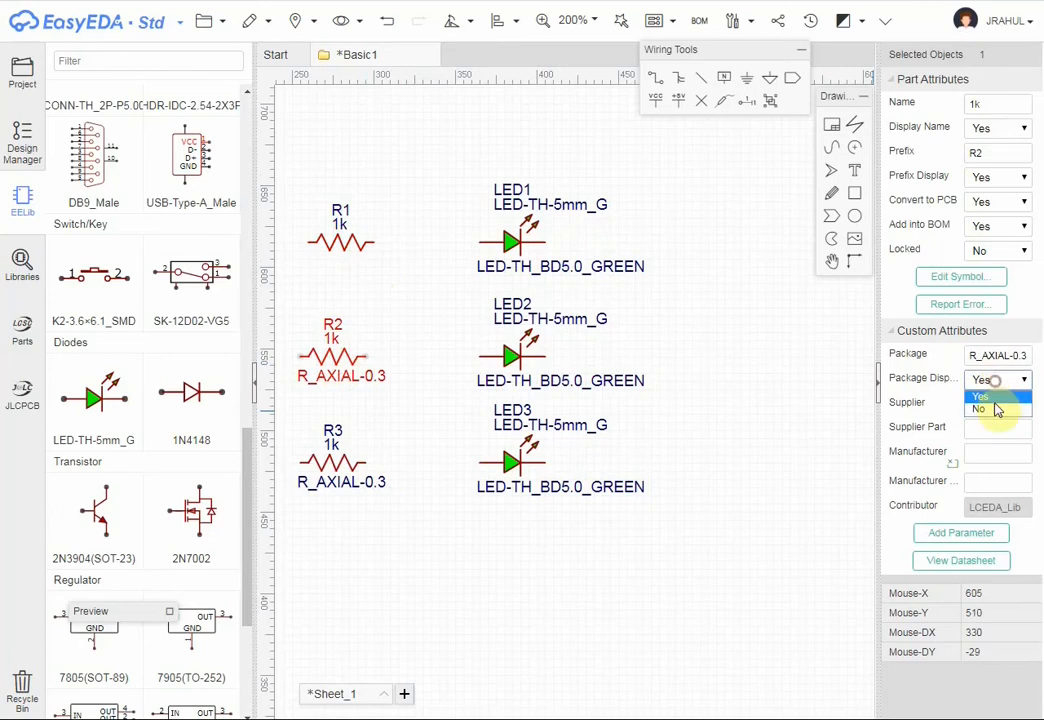
{"action": "left_click", "coordinate": [993, 419]}
{"action": "left_click", "coordinate": [342, 468]}
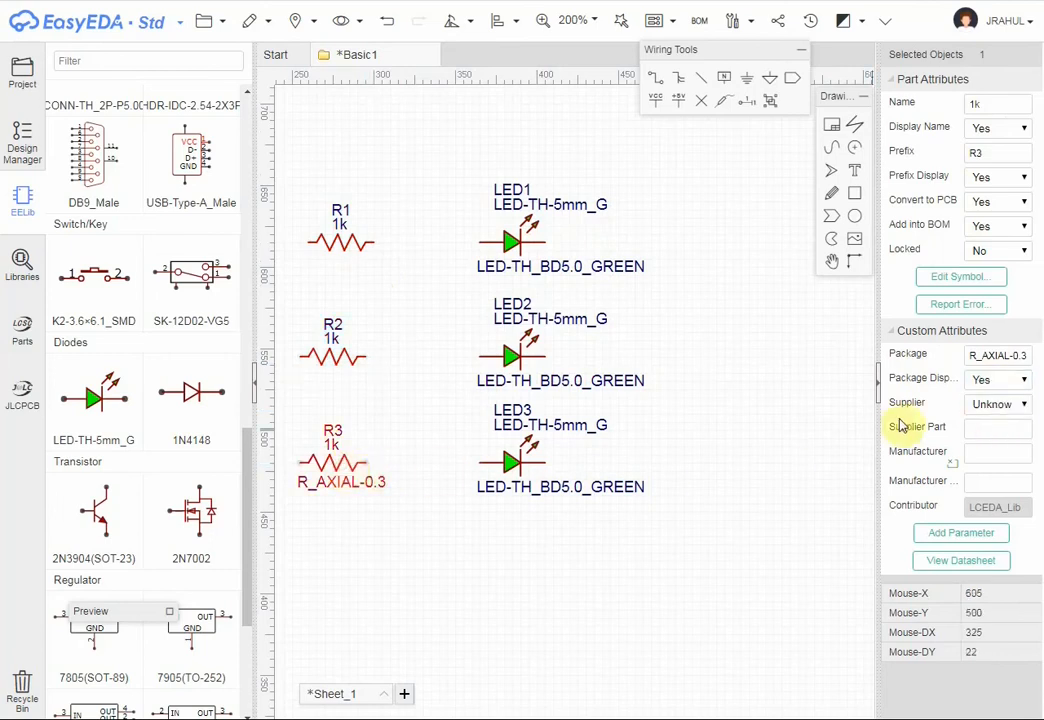
{"action": "left_click", "coordinate": [990, 380]}
{"action": "left_click", "coordinate": [1005, 410]}
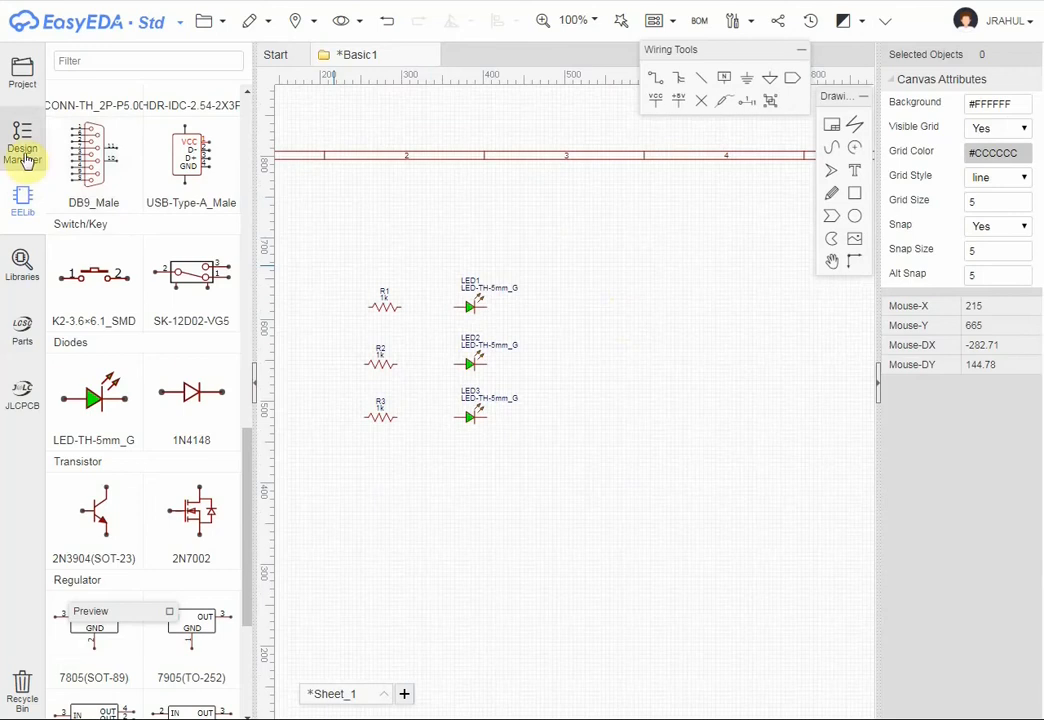
Filter the library for "conn" and place one CONN-TH_2P-P5.00 connector to the left of the resistors.
{"action": "left_click", "coordinate": [84, 62]}
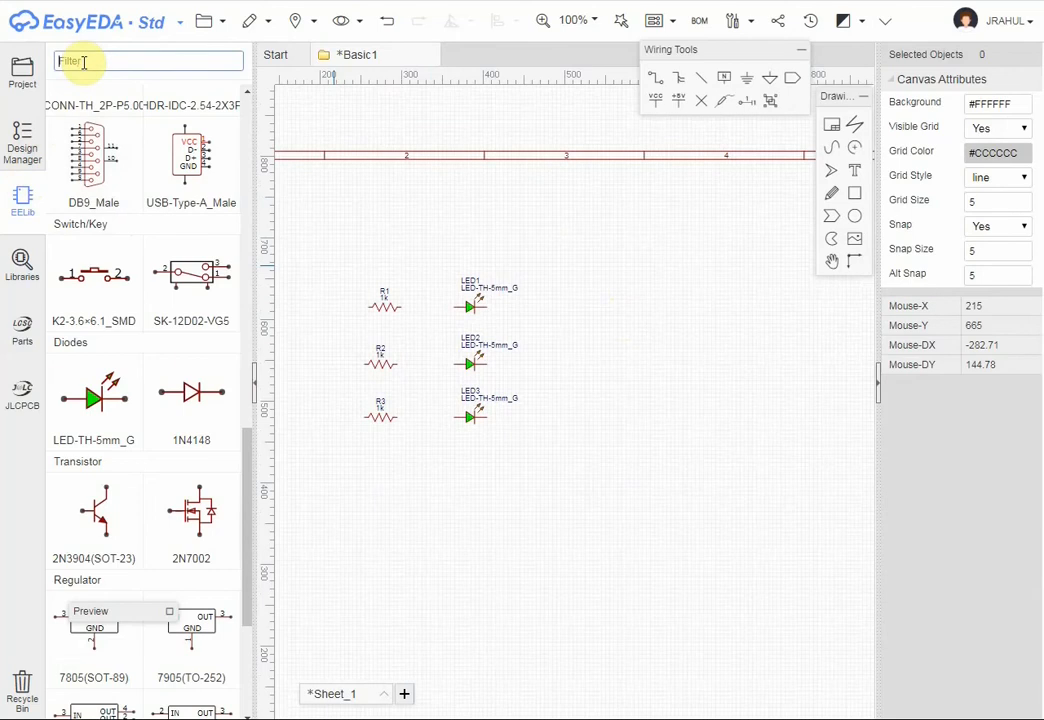
{"action": "type", "text": "conn"}
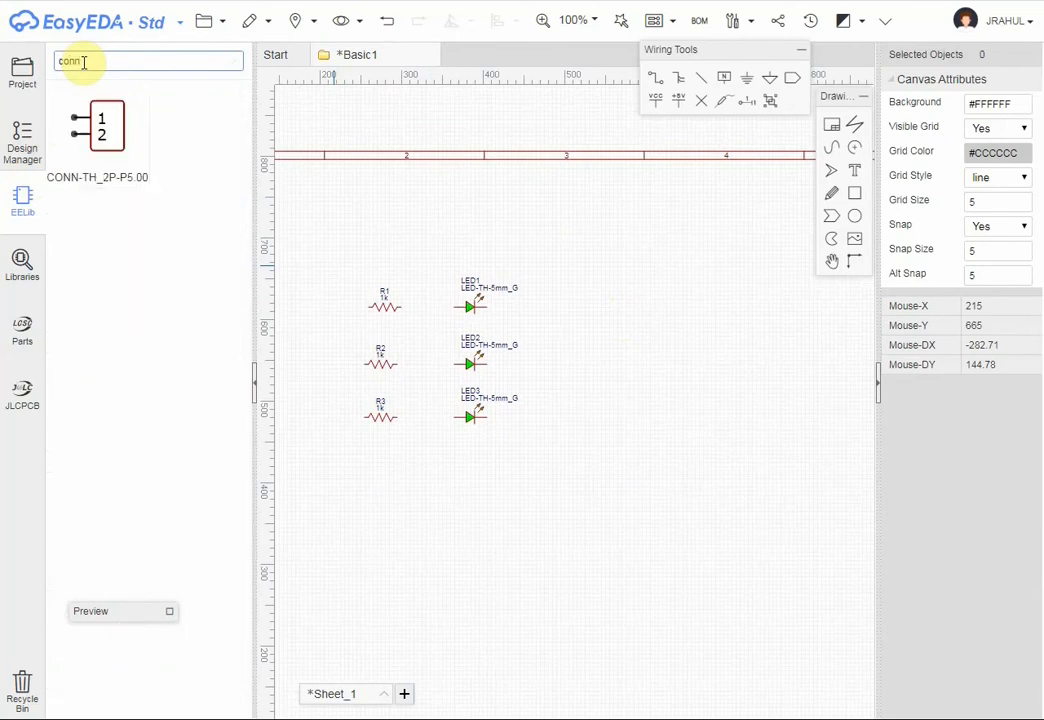
{"action": "left_click", "coordinate": [120, 135]}
{"action": "scroll", "coordinate": [322, 346], "scroll_direction": "down", "scroll_amount": 3}
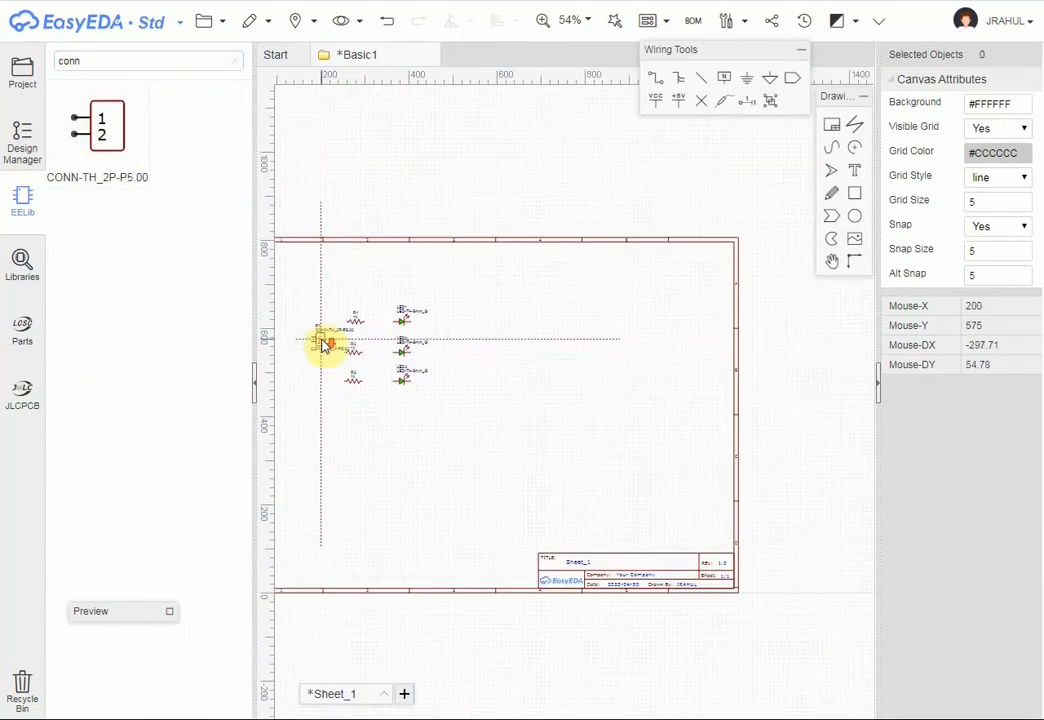
{"action": "left_click", "coordinate": [310, 347]}
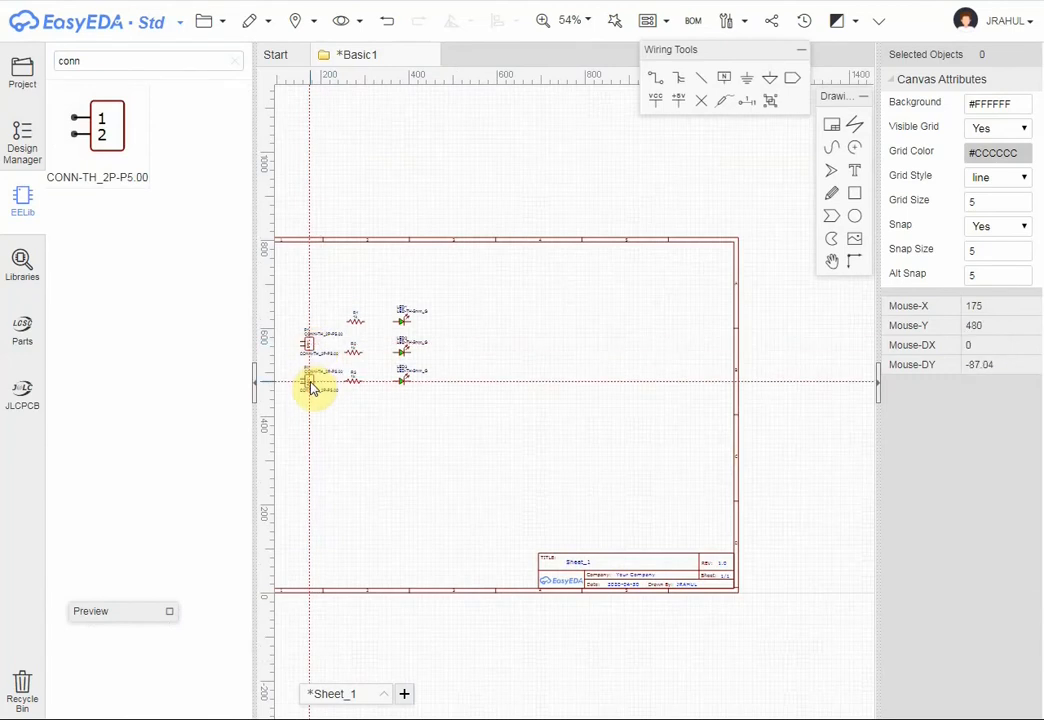
Rotate the two-pin connector 180 degrees so that its pins face the resistors.
{"action": "scroll", "coordinate": [313, 387], "scroll_direction": "up", "scroll_amount": 3}
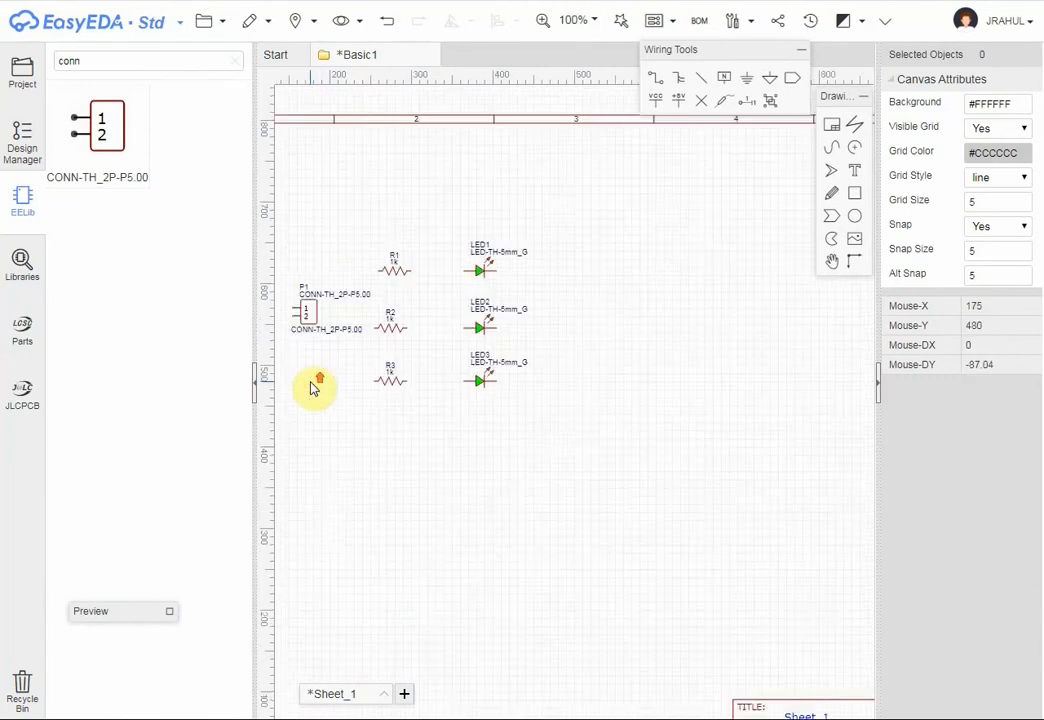
{"action": "left_click", "coordinate": [313, 318]}
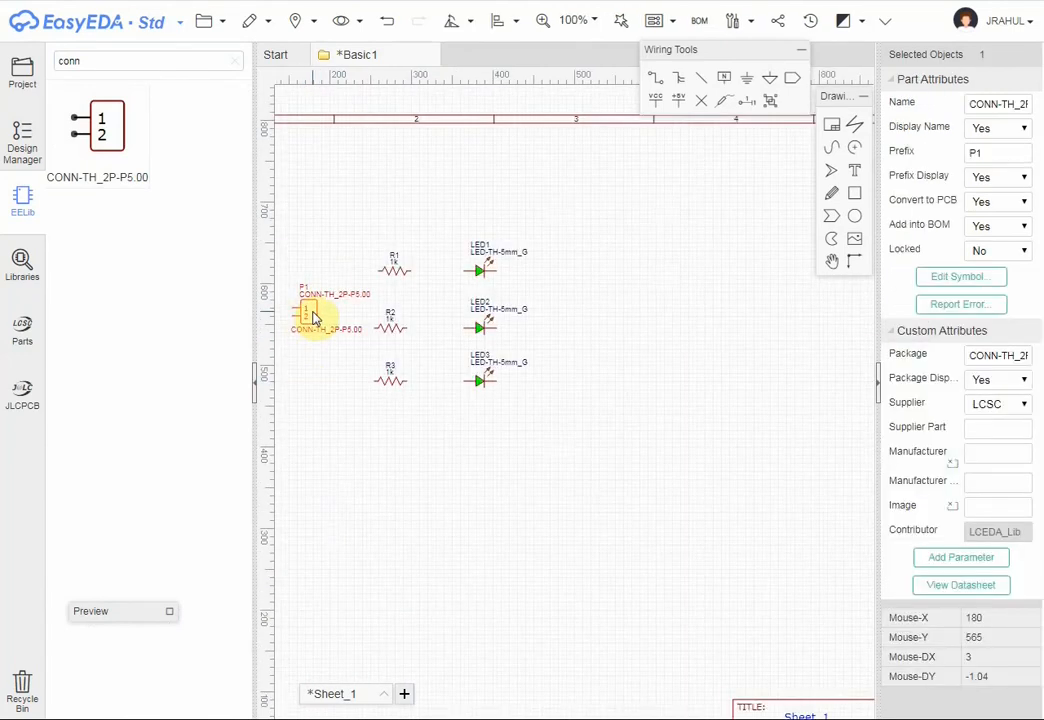
{"action": "key", "text": "space"}
{"action": "key", "text": "space"}
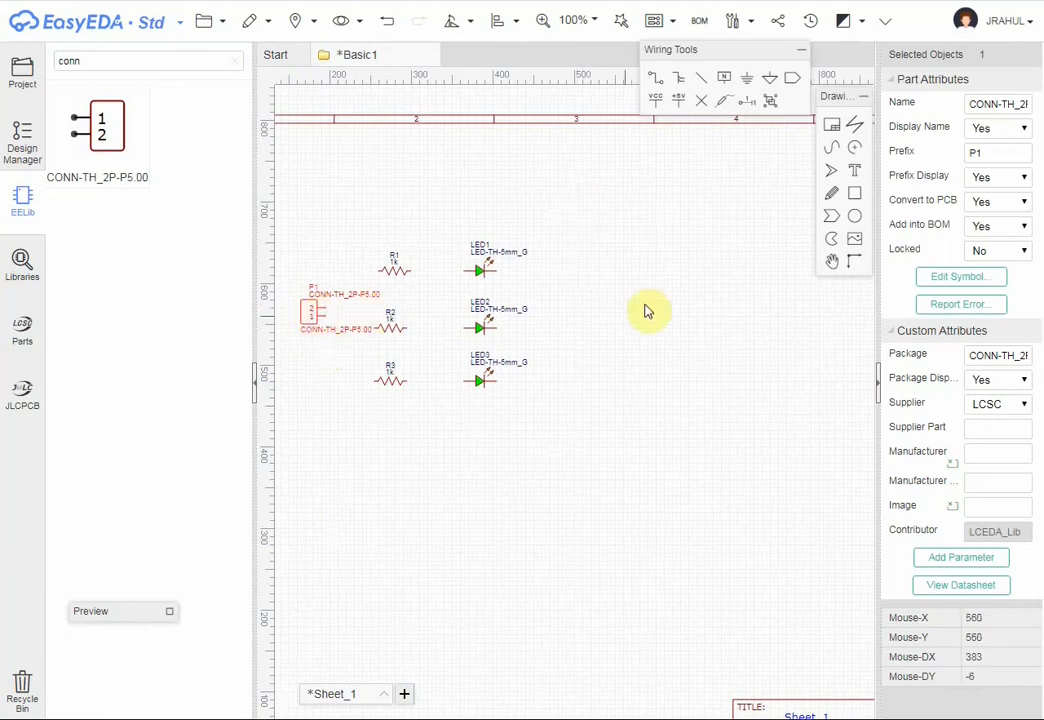
Set both the package display and the name display of the two-pin connector to No.
{"action": "left_click", "coordinate": [997, 379]}
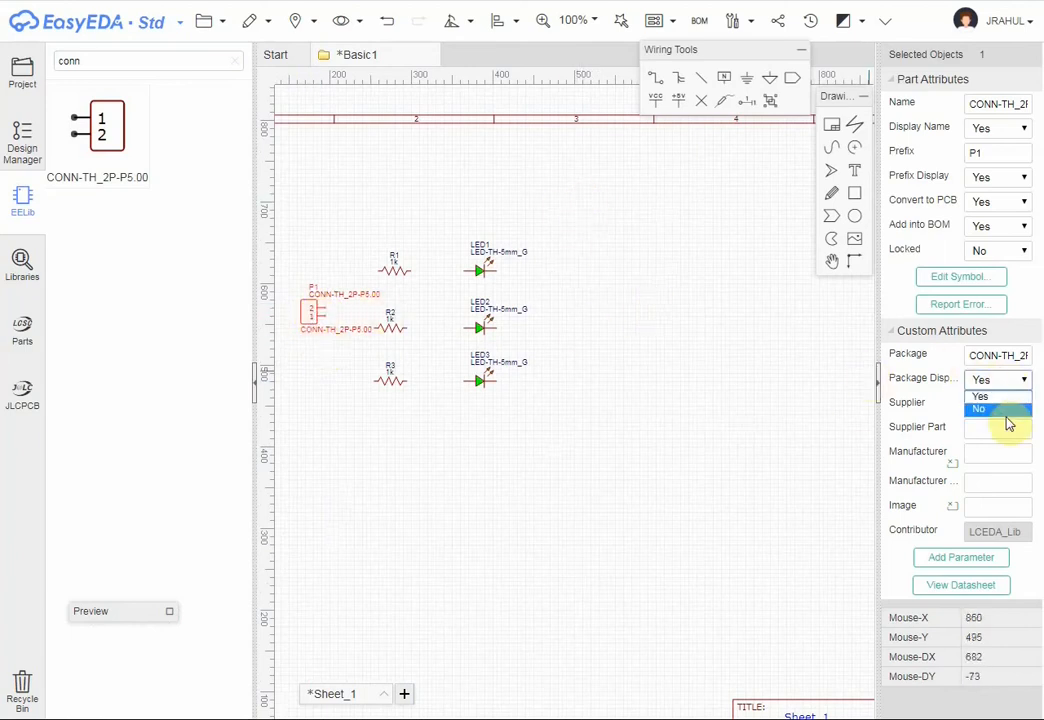
{"action": "left_click", "coordinate": [1006, 419]}
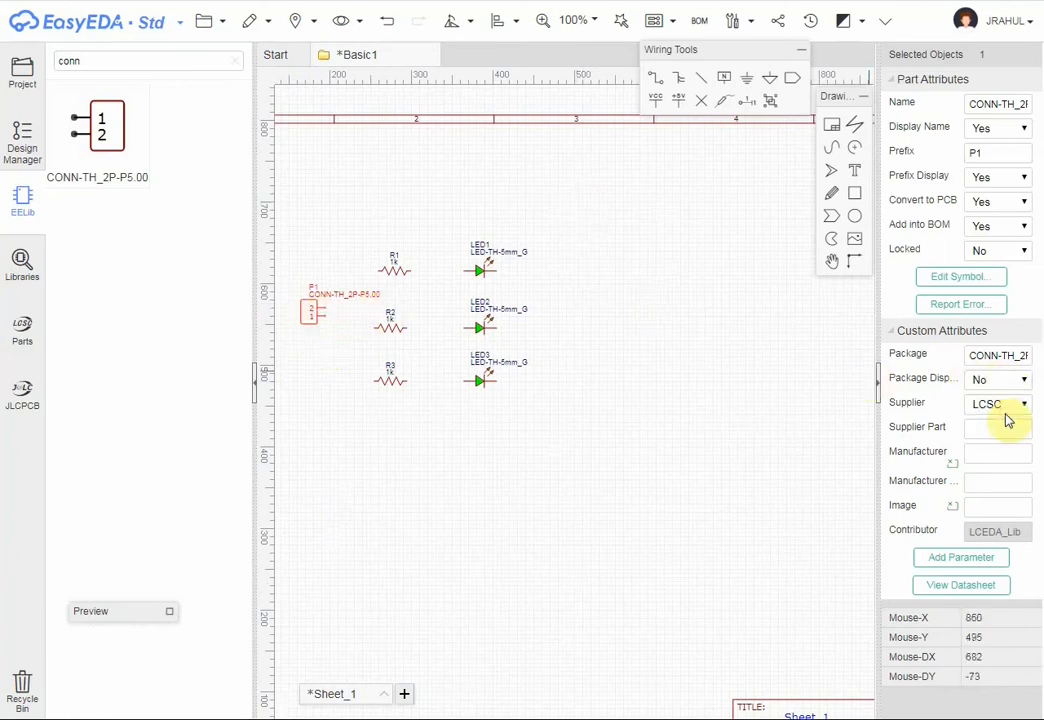
{"action": "left_click", "coordinate": [1006, 128]}
{"action": "left_click", "coordinate": [1006, 158]}
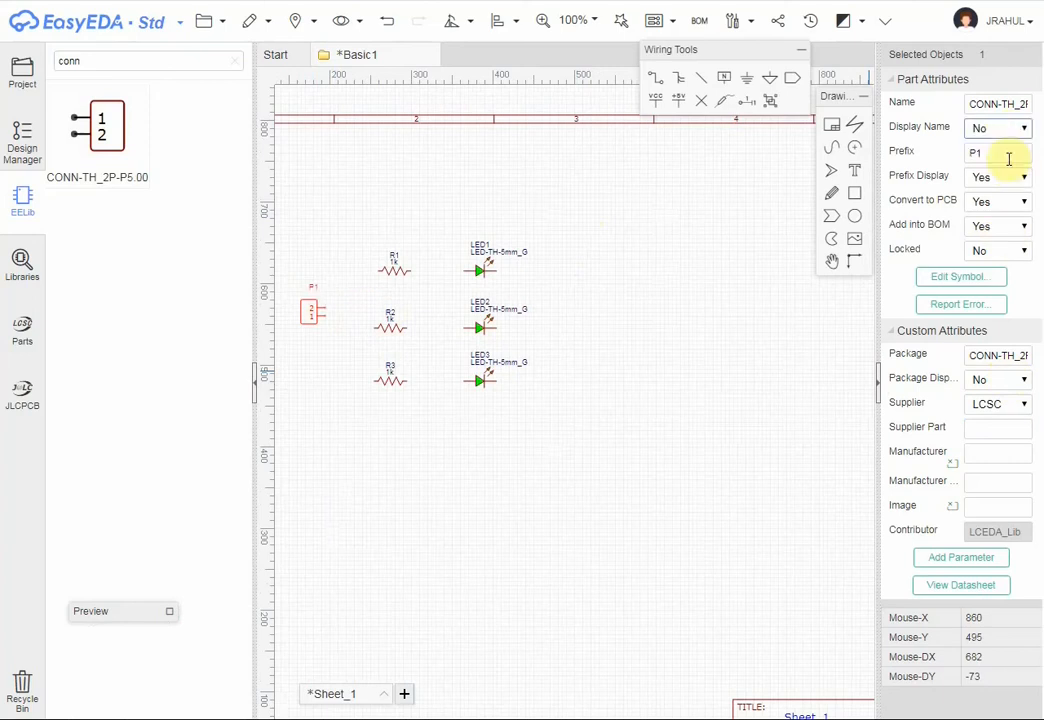
Move the connector's P1 label closer above its symbol and change the label text to CON.
{"action": "scroll", "coordinate": [340, 332], "scroll_direction": "up", "scroll_amount": 2}
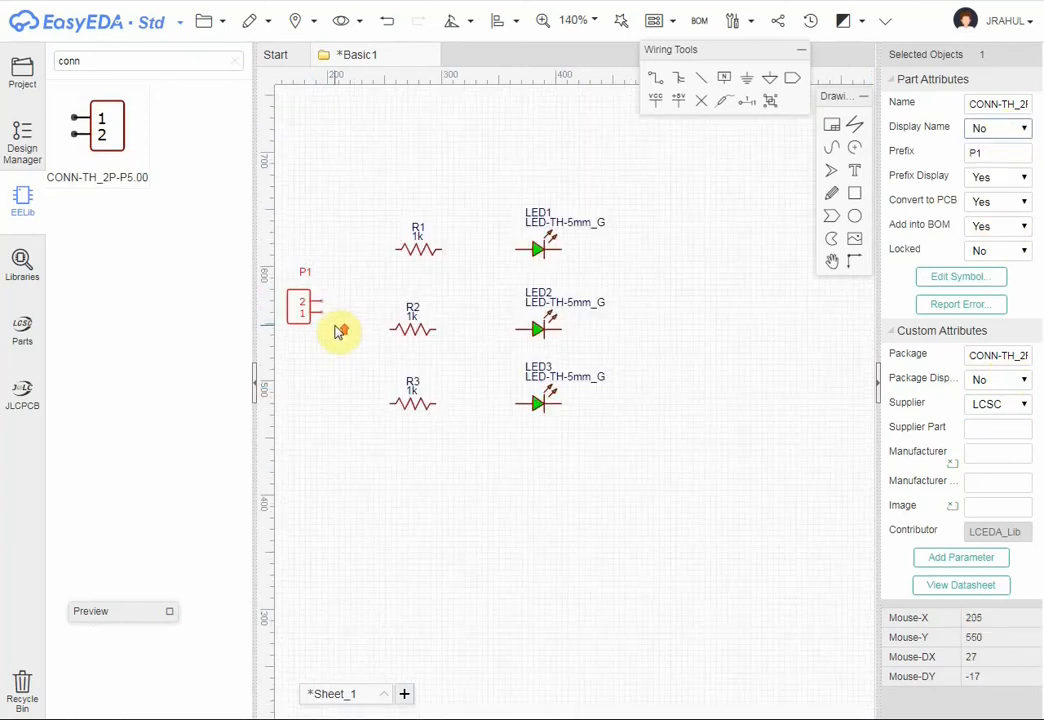
{"action": "left_click", "coordinate": [298, 281]}
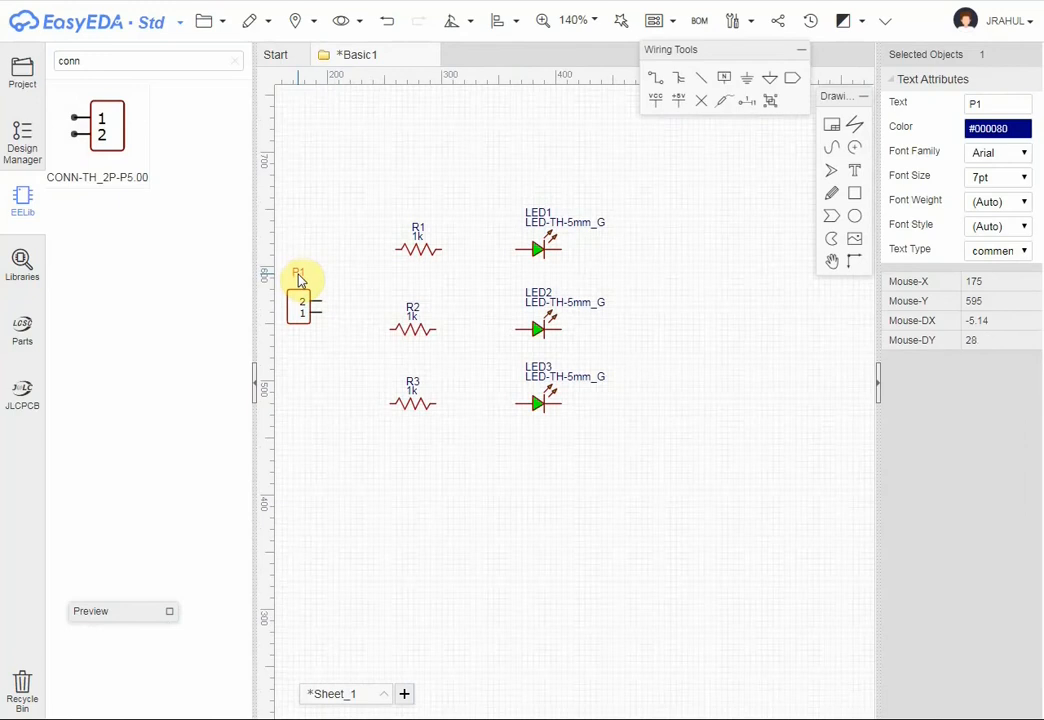
{"action": "left_click_drag", "start_coordinate": [298, 283], "coordinate": [303, 286]}
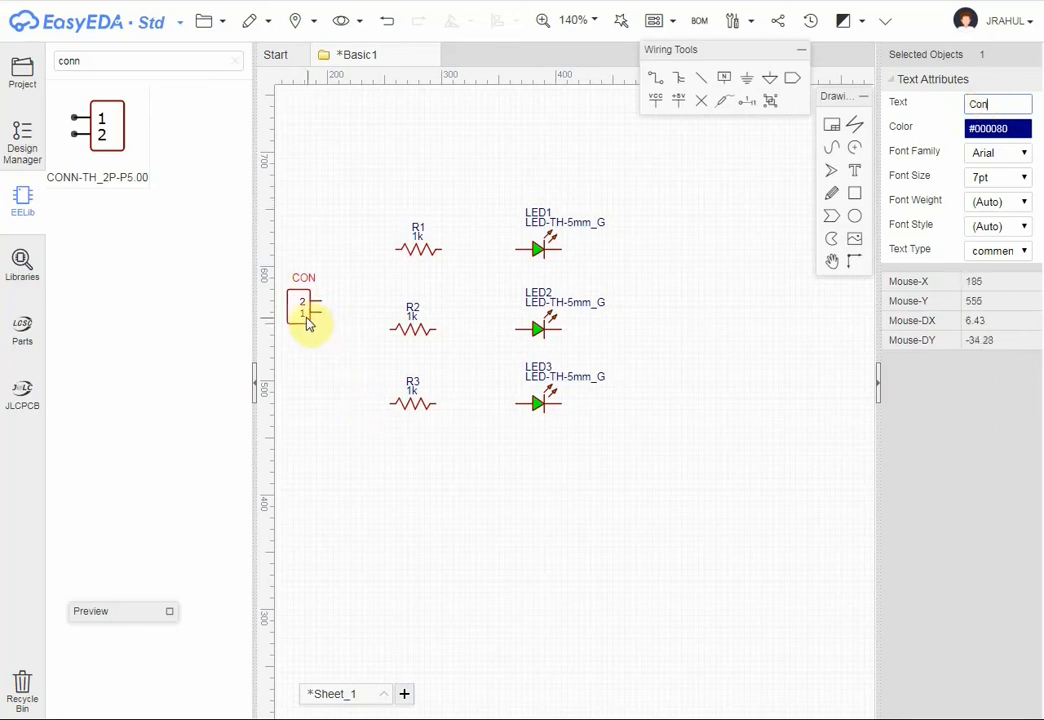
{"action": "left_click", "coordinate": [317, 366]}
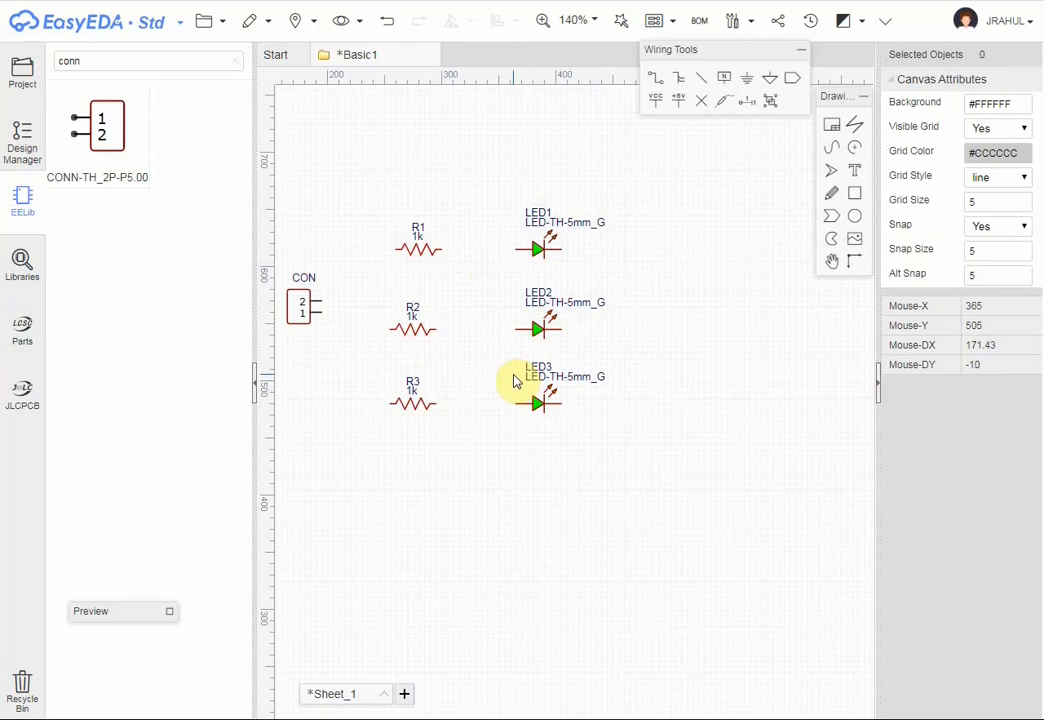
Wire the connector's pin 2 through R1 to LED1's anode, and wire R2's LED-side end to LED2's anode.
{"action": "left_click", "coordinate": [321, 305]}
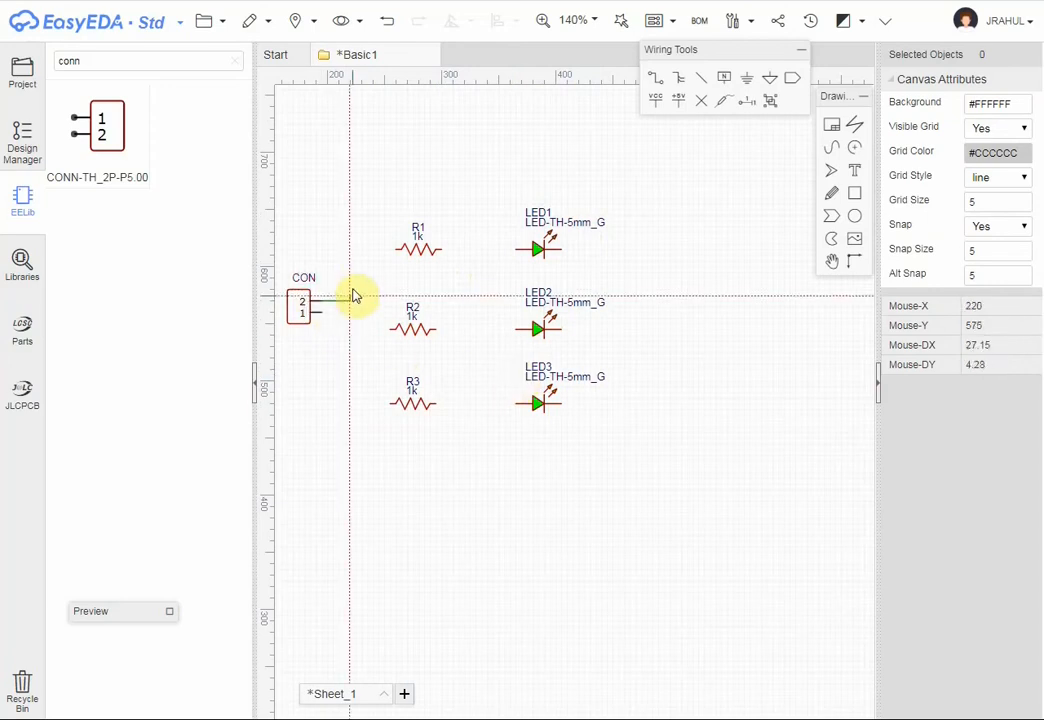
{"action": "left_click", "coordinate": [398, 250]}
{"action": "left_click", "coordinate": [442, 250]}
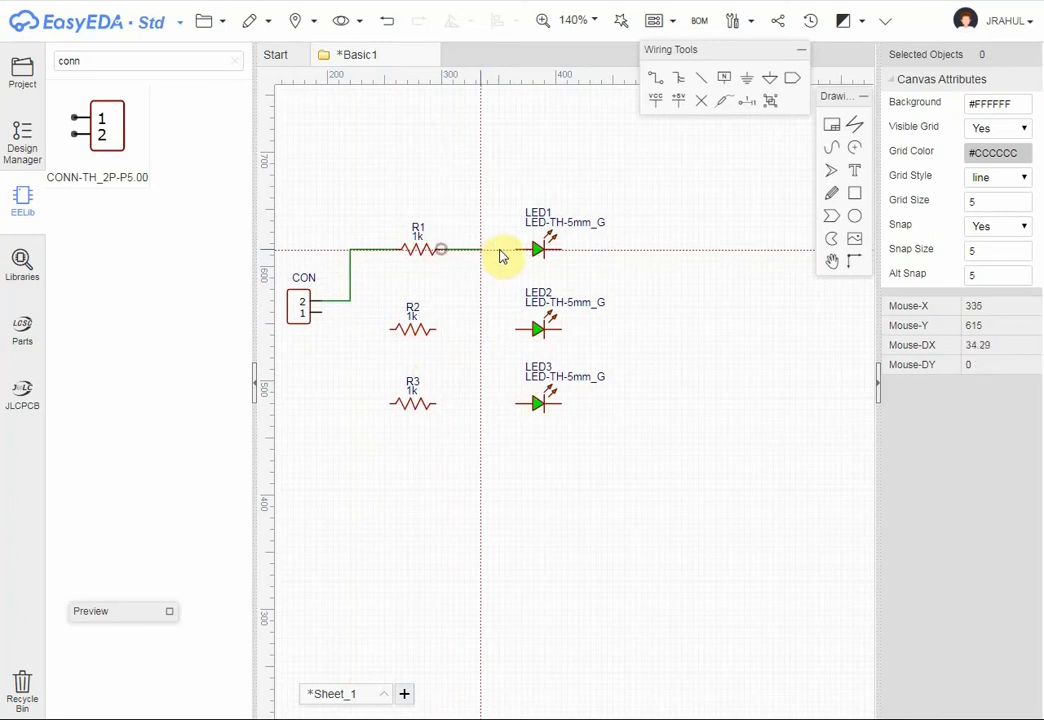
{"action": "left_click", "coordinate": [515, 250]}
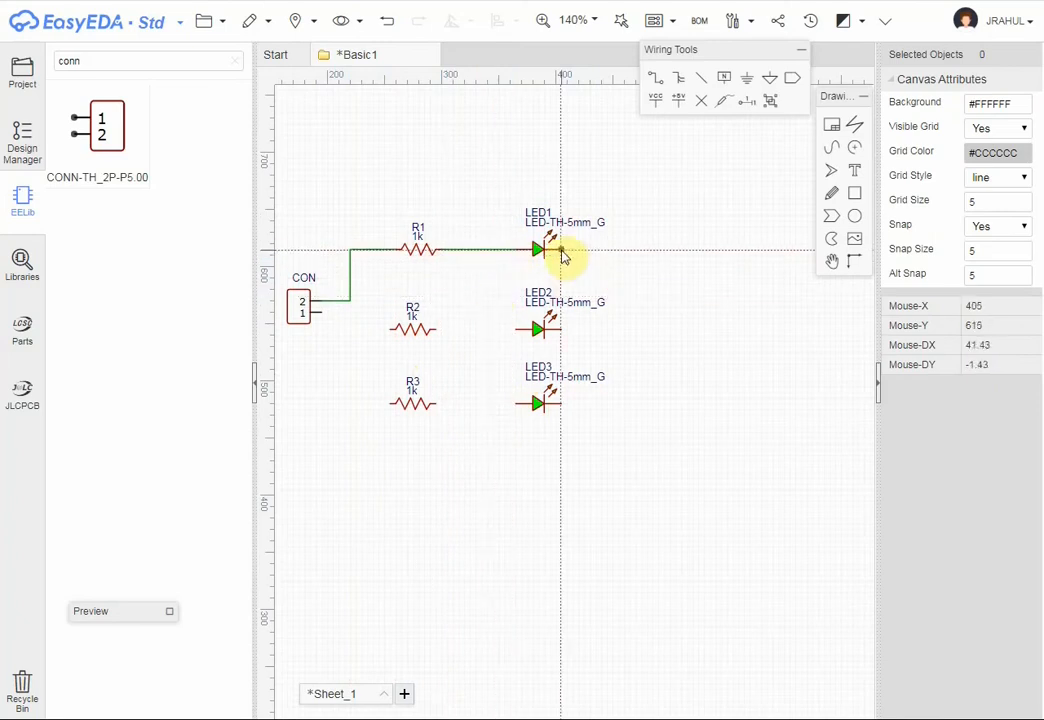
{"action": "left_click", "coordinate": [436, 329]}
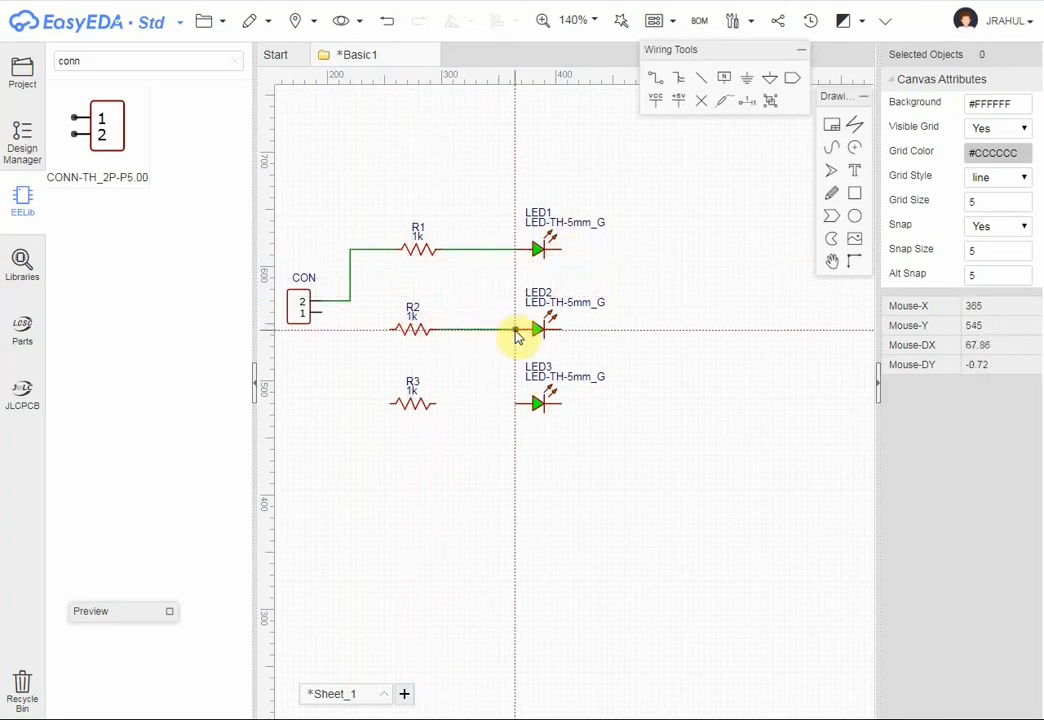
{"action": "left_click", "coordinate": [515, 329]}
{"action": "left_click", "coordinate": [436, 404]}
{"action": "left_click", "coordinate": [515, 404]}
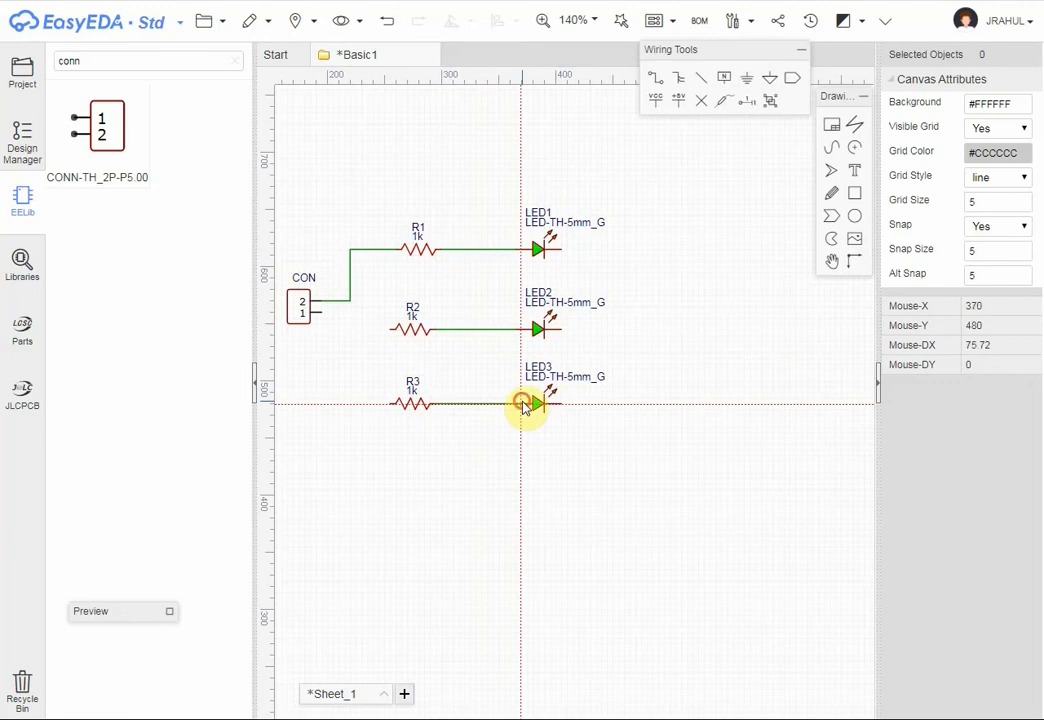
{"action": "left_click", "coordinate": [390, 404]}
{"action": "left_click", "coordinate": [390, 329]}
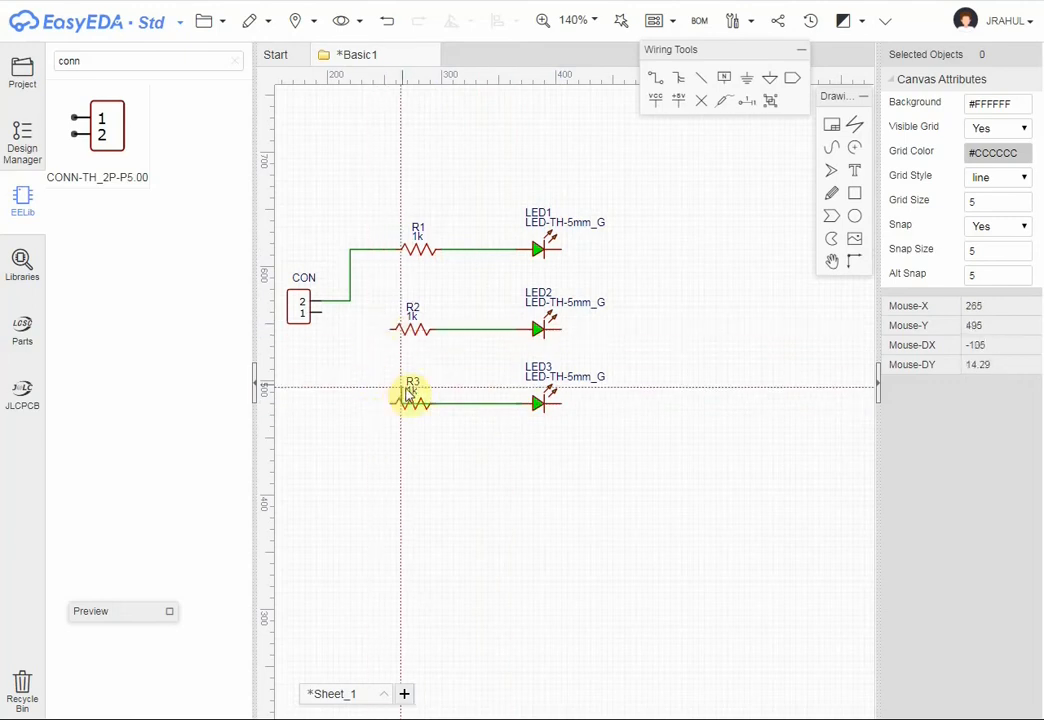
{"action": "key", "text": "ctrl+z"}
{"action": "key", "text": "ctrl+z"}
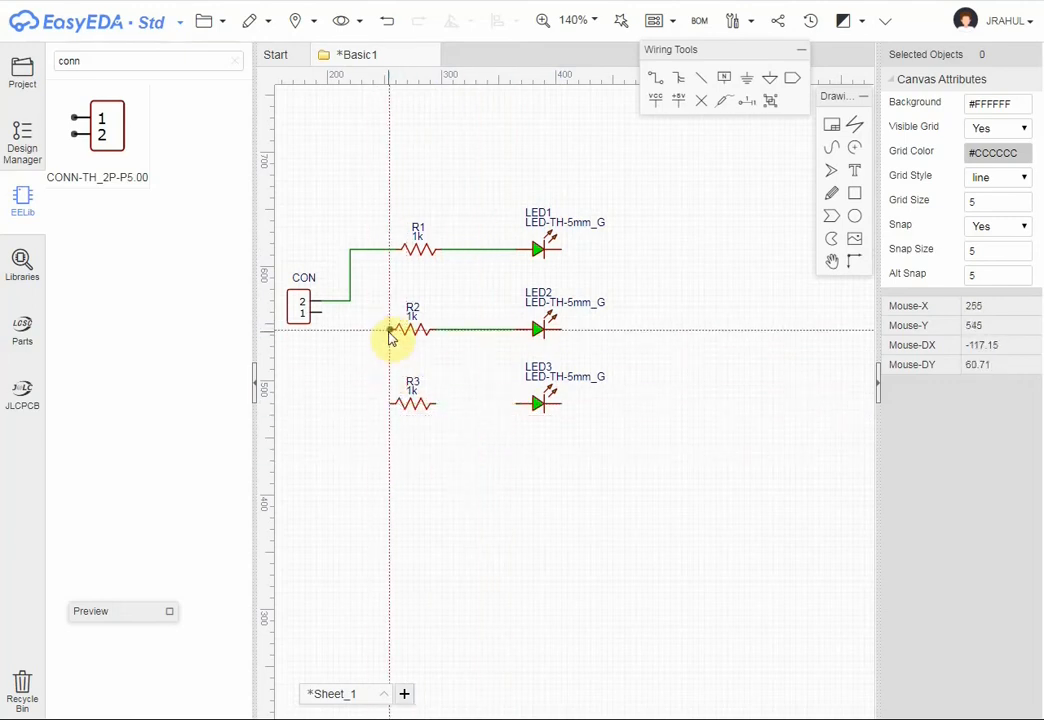
Wire the connector-side ends of R2 and R3 to the line coming from the connector's pin 2.
{"action": "left_click", "coordinate": [390, 329]}
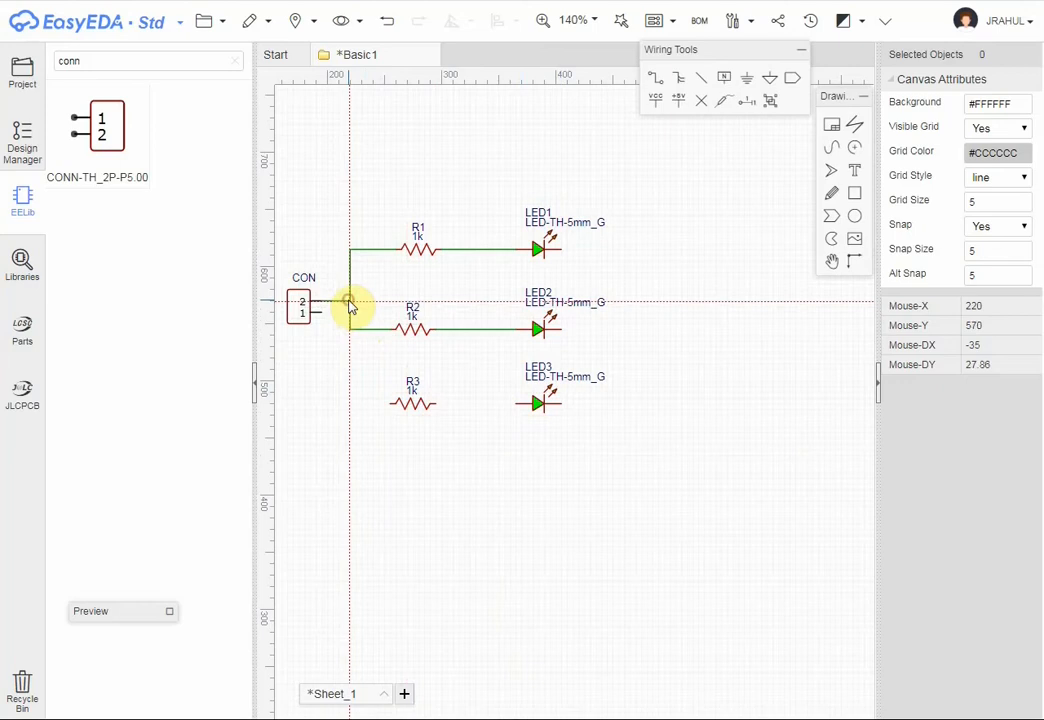
{"action": "left_click", "coordinate": [349, 302]}
{"action": "left_click", "coordinate": [390, 404]}
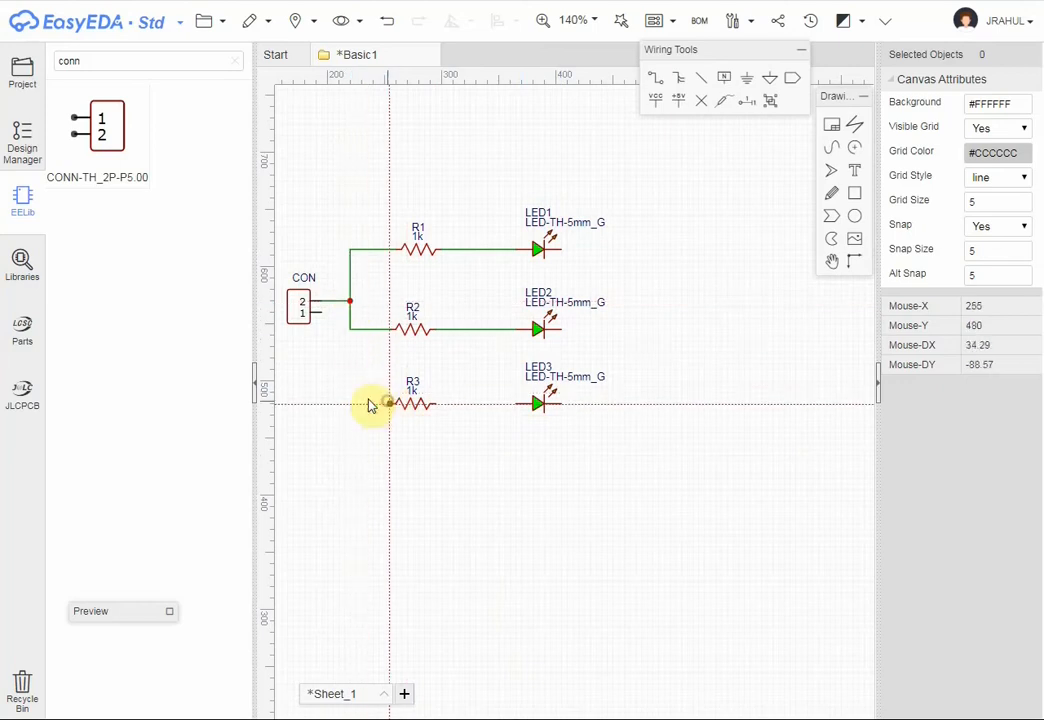
{"action": "left_click", "coordinate": [350, 330]}
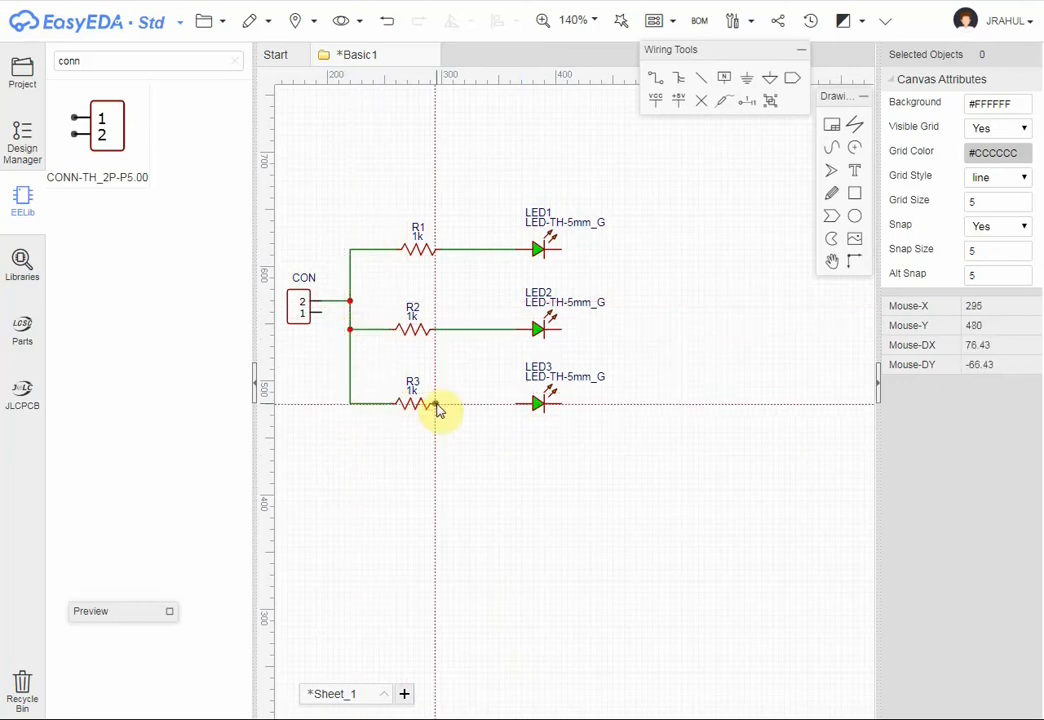
Wire R3's free end to LED3's anode and finish wiring.
{"action": "left_click", "coordinate": [435, 404]}
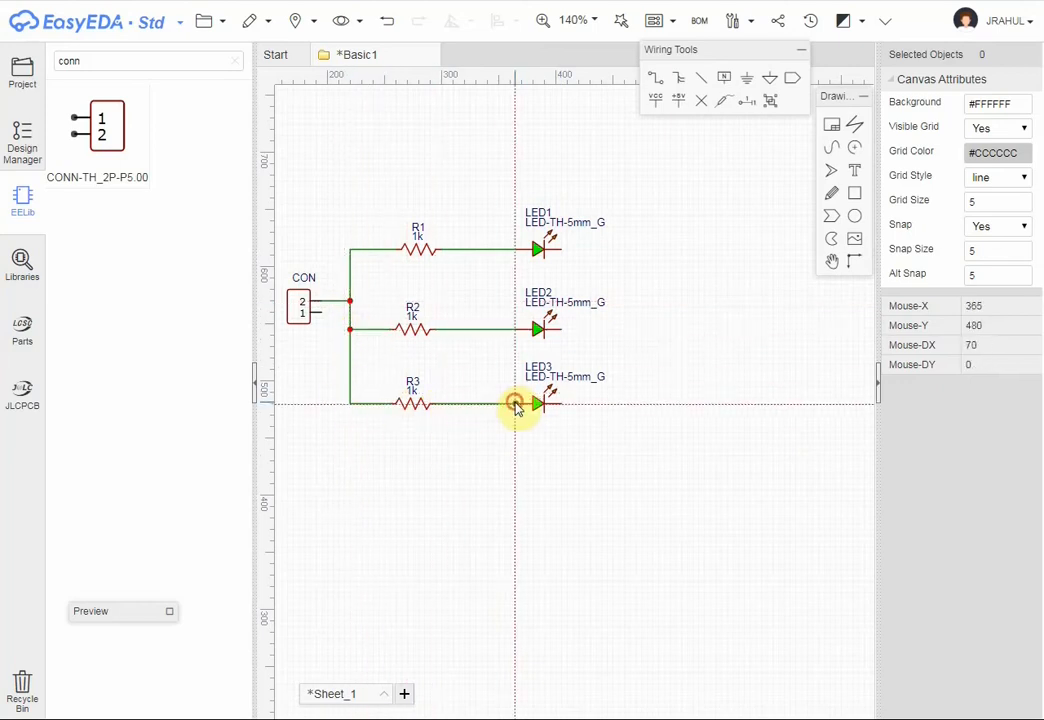
{"action": "left_click", "coordinate": [515, 404]}
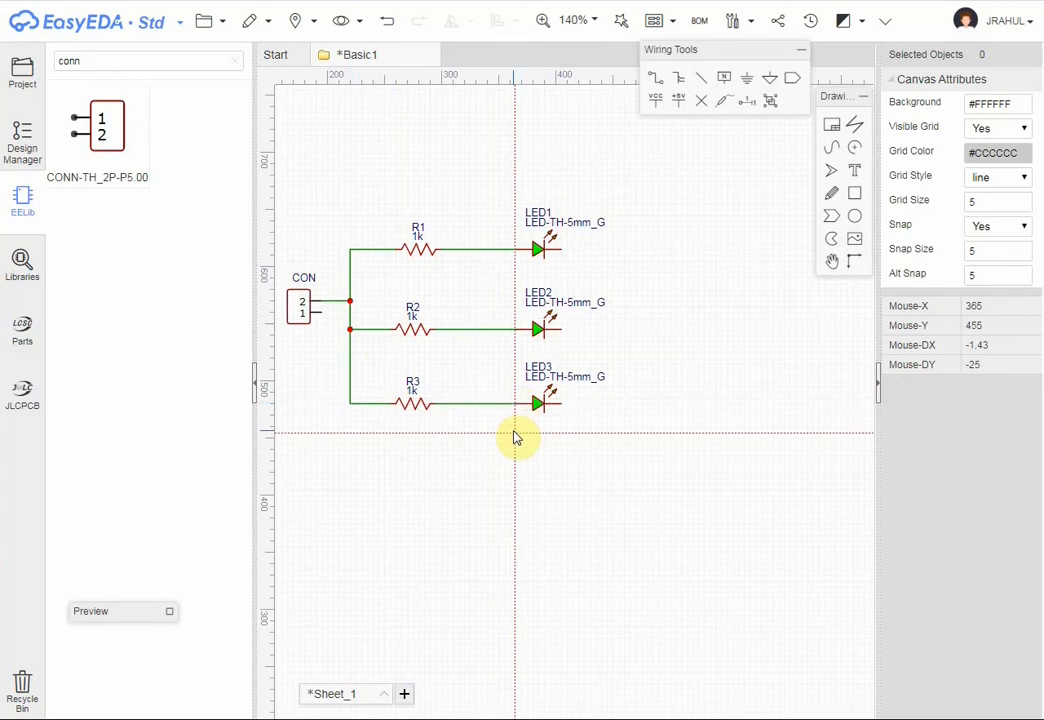
{"action": "right_click", "coordinate": [514, 432]}
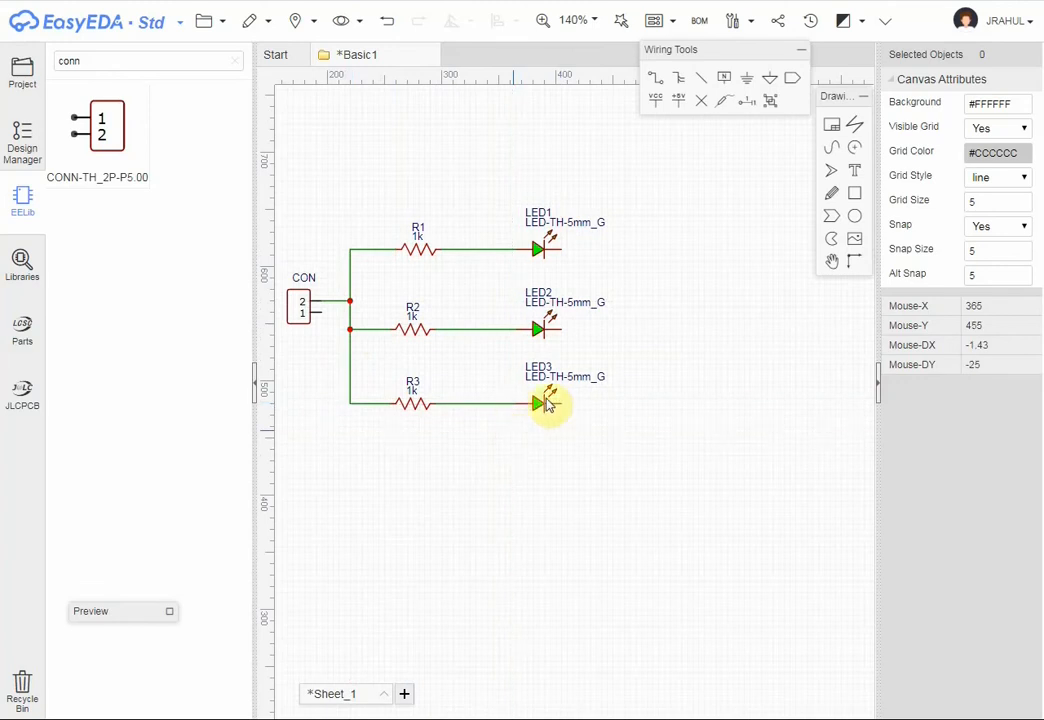
Wire the cathodes of LED1, LED2 and LED3 together along a common vertical line beyond the LEDs.
{"action": "left_click", "coordinate": [561, 249]}
{"action": "left_click", "coordinate": [653, 330]}
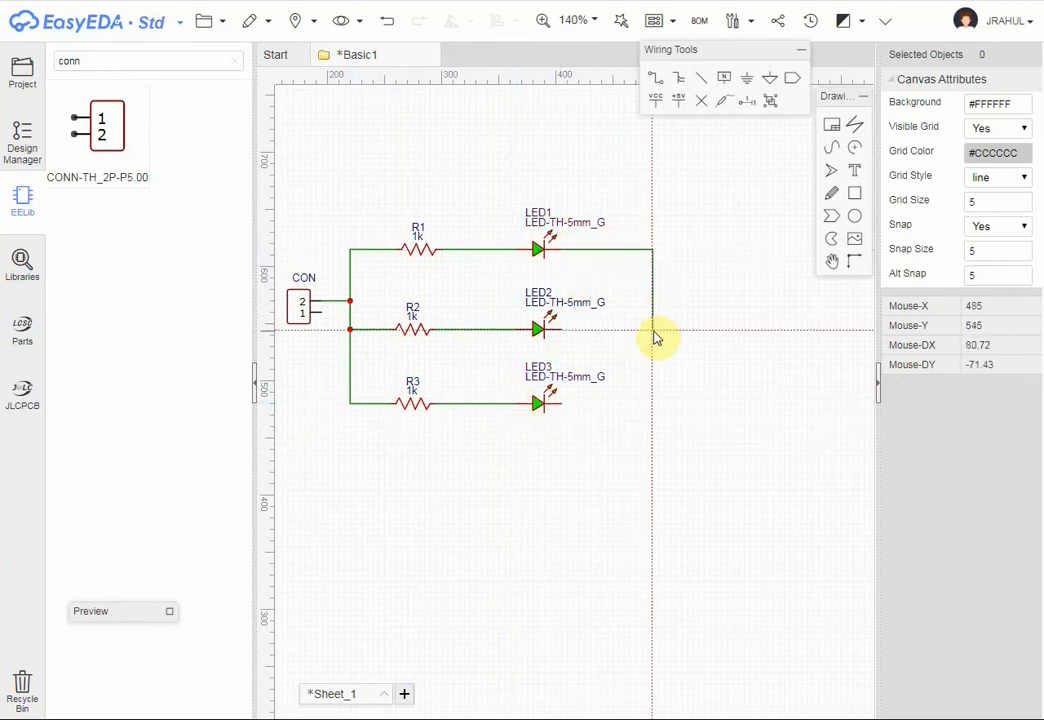
{"action": "left_click", "coordinate": [561, 329]}
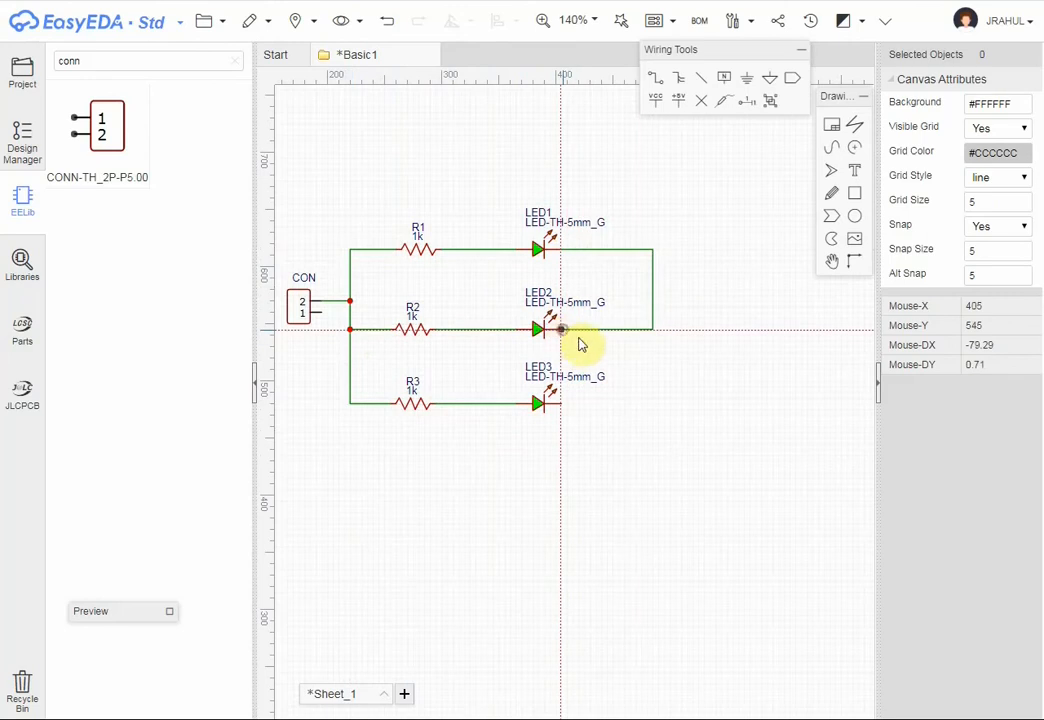
{"action": "left_click", "coordinate": [653, 330]}
{"action": "left_click", "coordinate": [653, 403]}
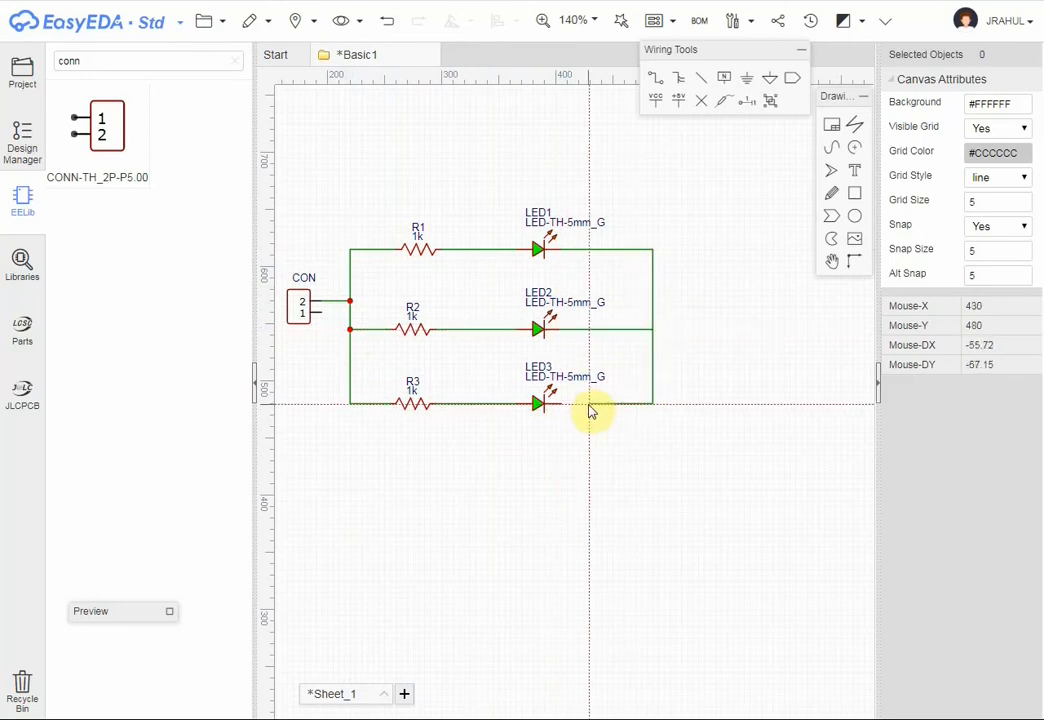
{"action": "left_click", "coordinate": [561, 403]}
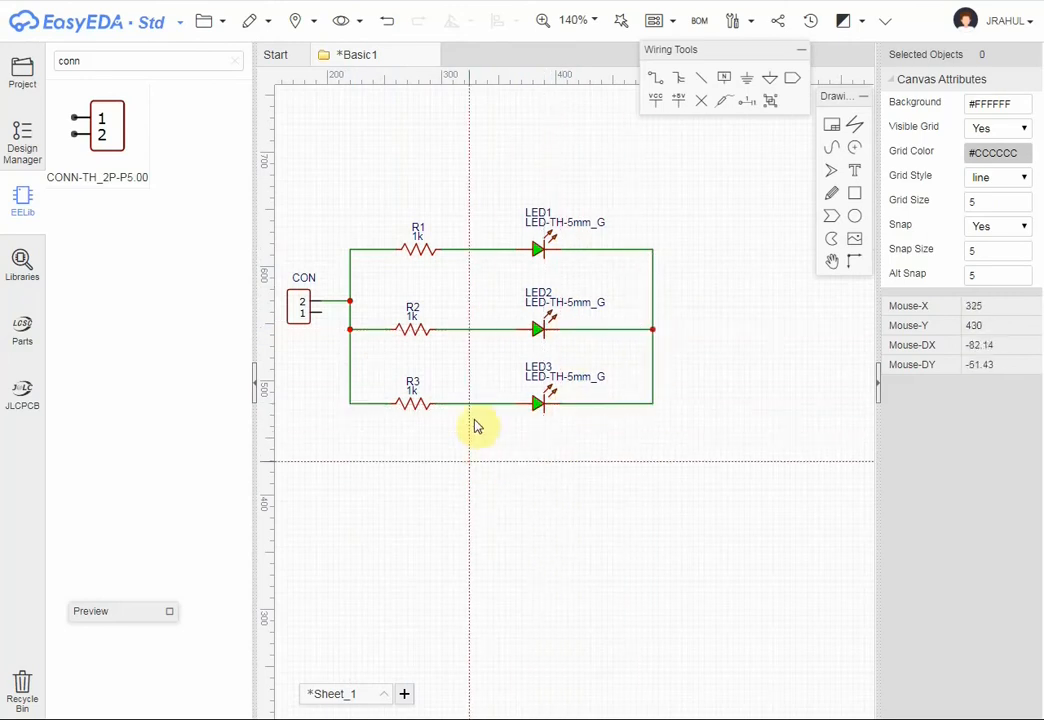
Wire the connector's pin 1 beneath the circuit to the common cathode line at LED3.
{"action": "left_click", "coordinate": [321, 314]}
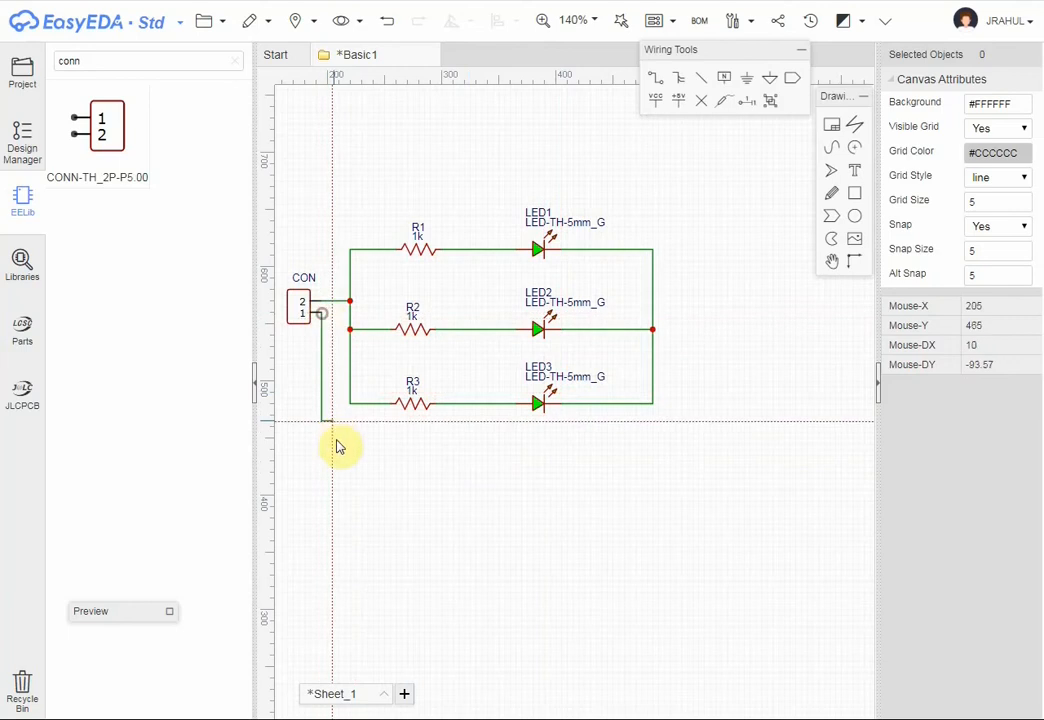
{"action": "left_click", "coordinate": [651, 443]}
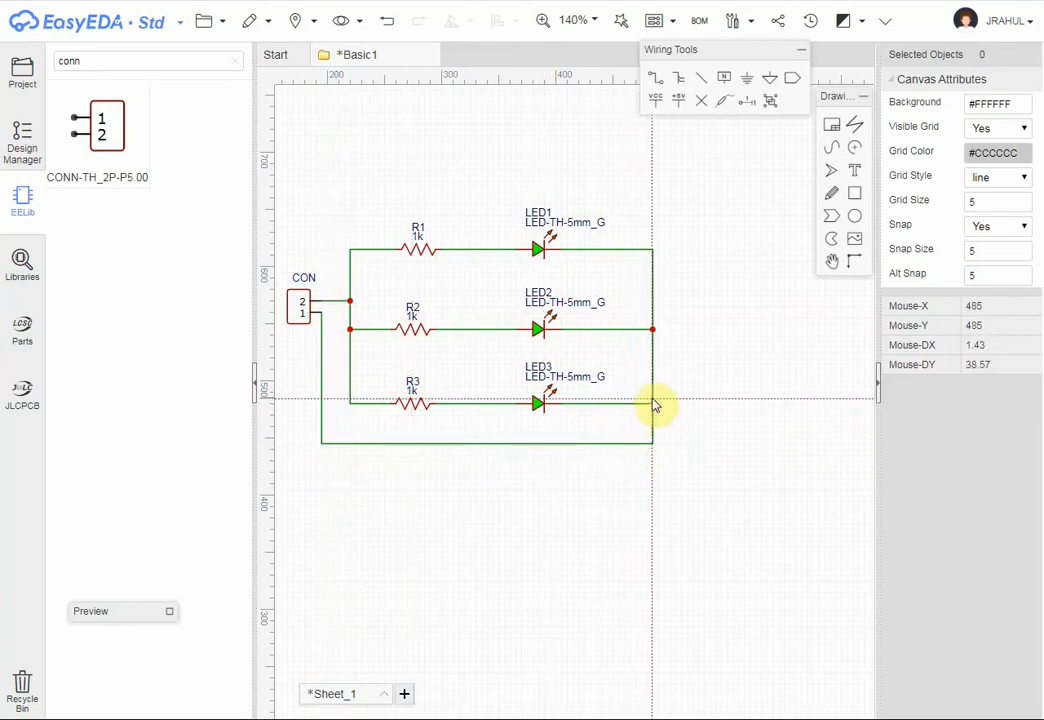
{"action": "left_click", "coordinate": [651, 403]}
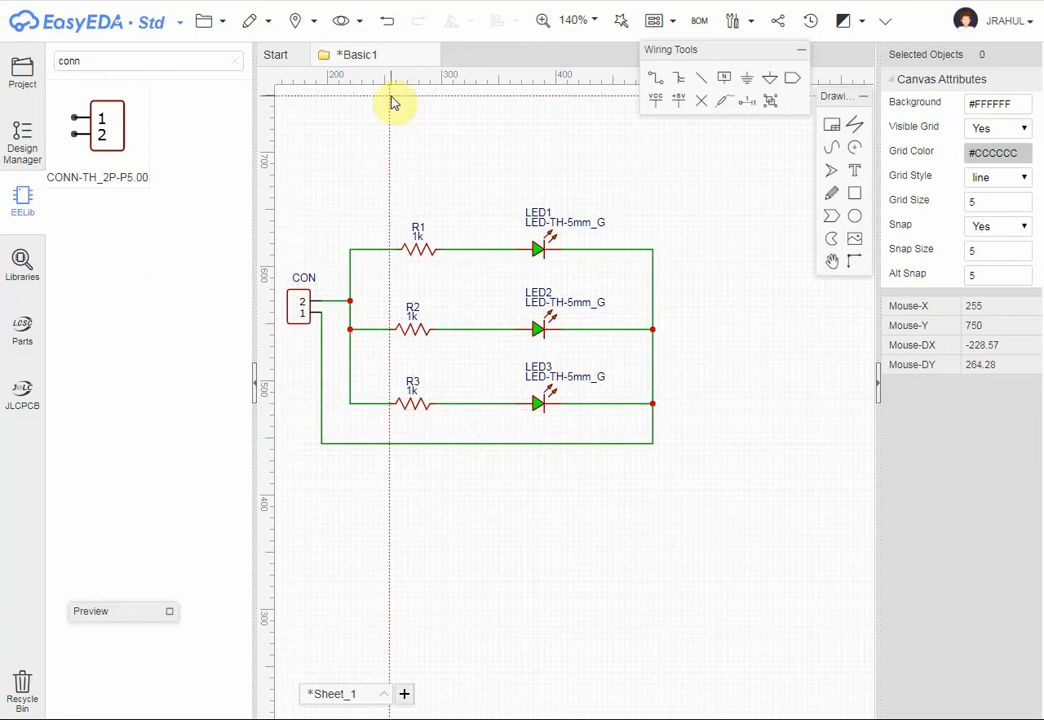
Filter the library for "GND" and place one GND Ground(1) symbol below the connector's return wire.
{"action": "left_click", "coordinate": [102, 65]}
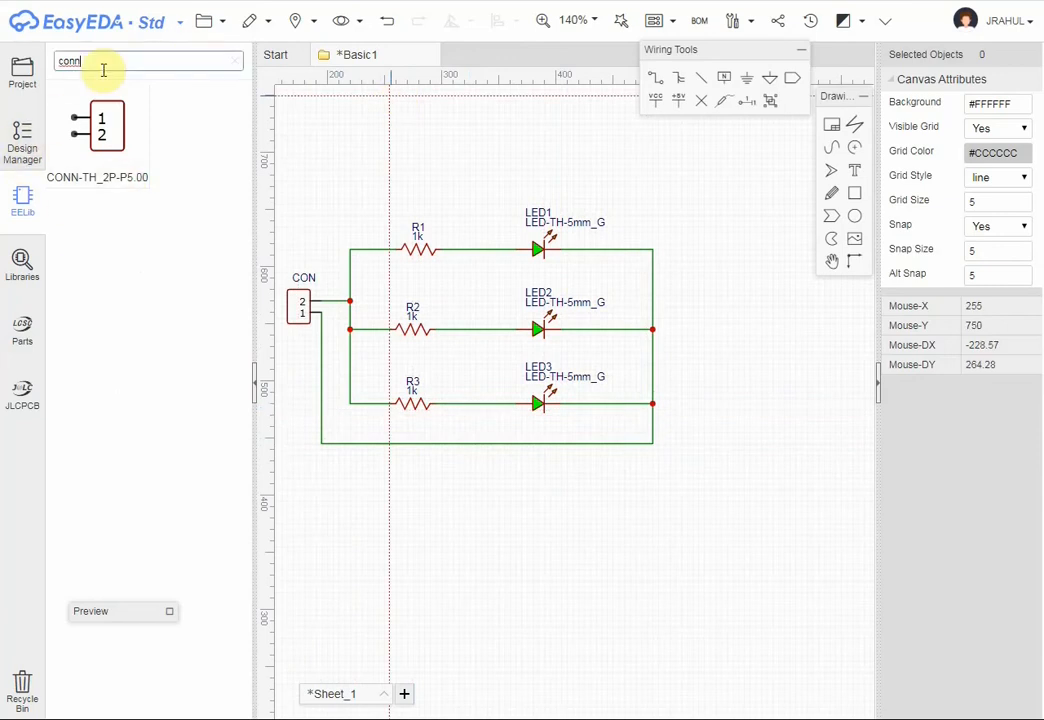
{"action": "key", "text": "BackSpace"}
{"action": "key", "text": "BackSpace"}
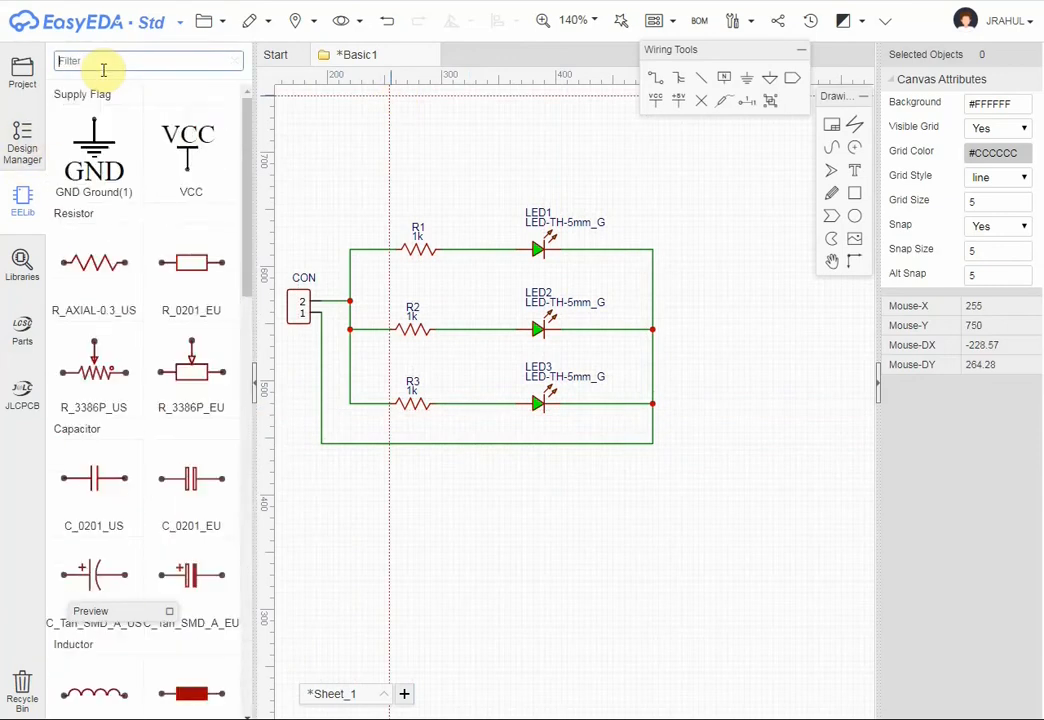
{"action": "type", "text": "GND"}
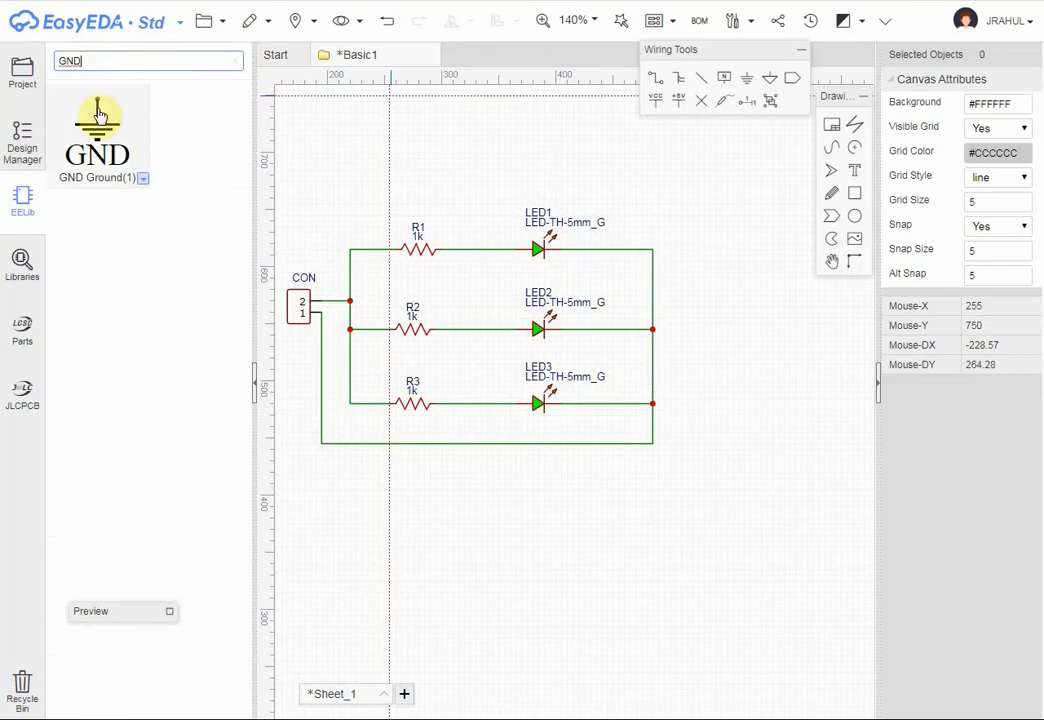
{"action": "left_click", "coordinate": [98, 140]}
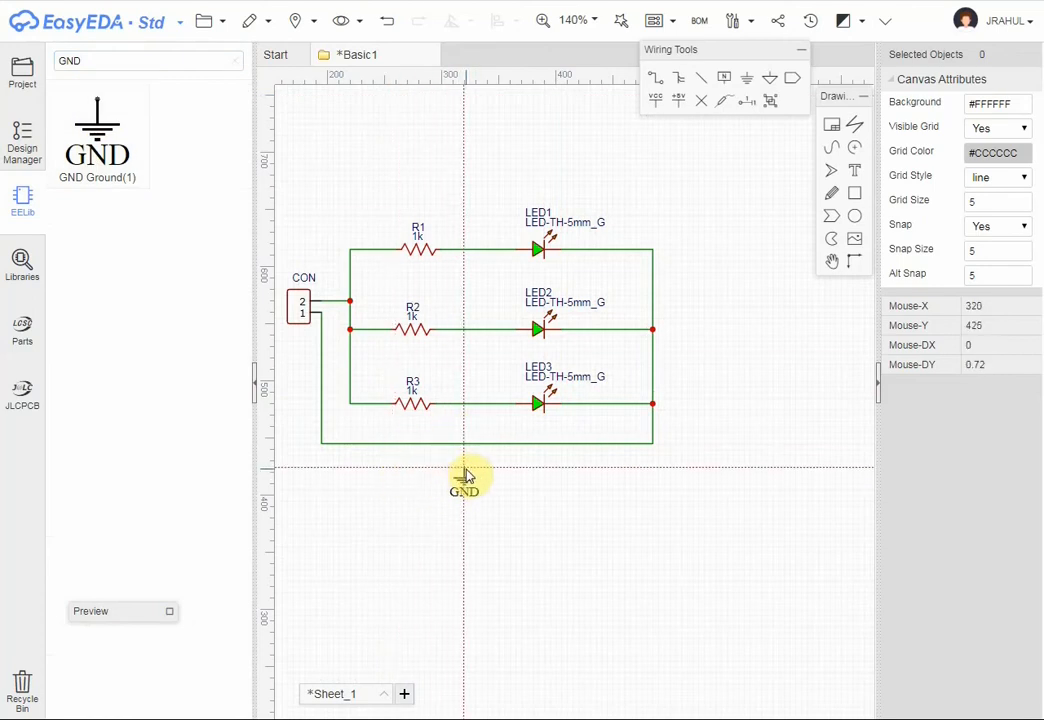
{"action": "left_click", "coordinate": [466, 476]}
Wire the GND symbol up to the connector's return wire beneath the circuit.
{"action": "scroll", "coordinate": [466, 476], "scroll_direction": "up", "scroll_amount": 4}
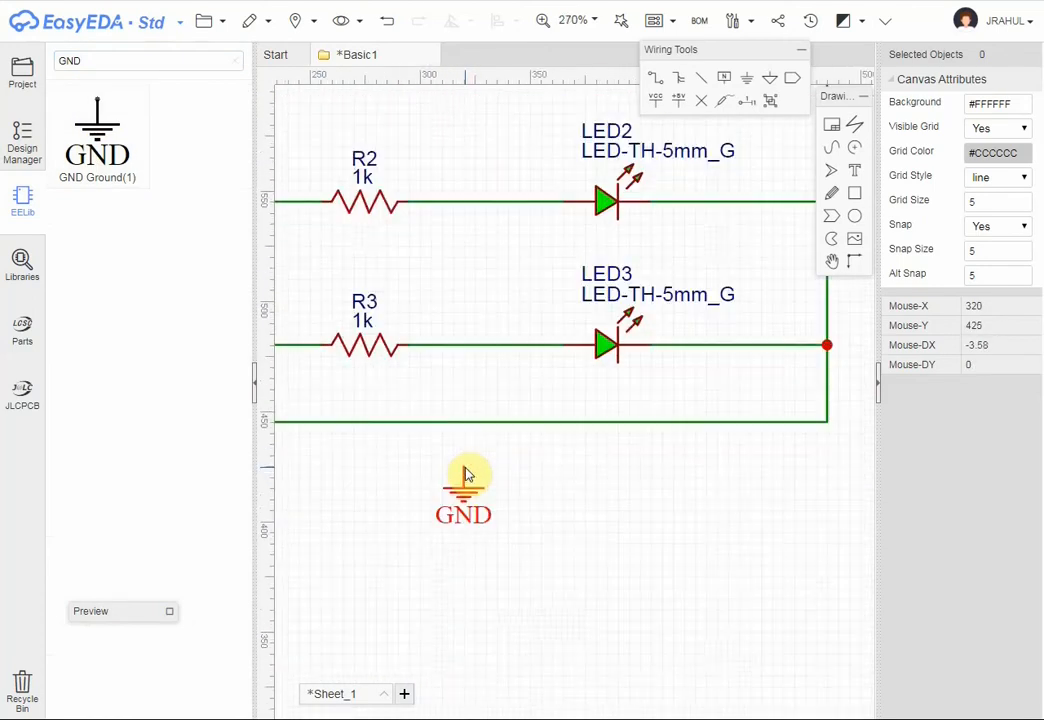
{"action": "left_click_drag", "start_coordinate": [466, 478], "coordinate": [457, 437]}
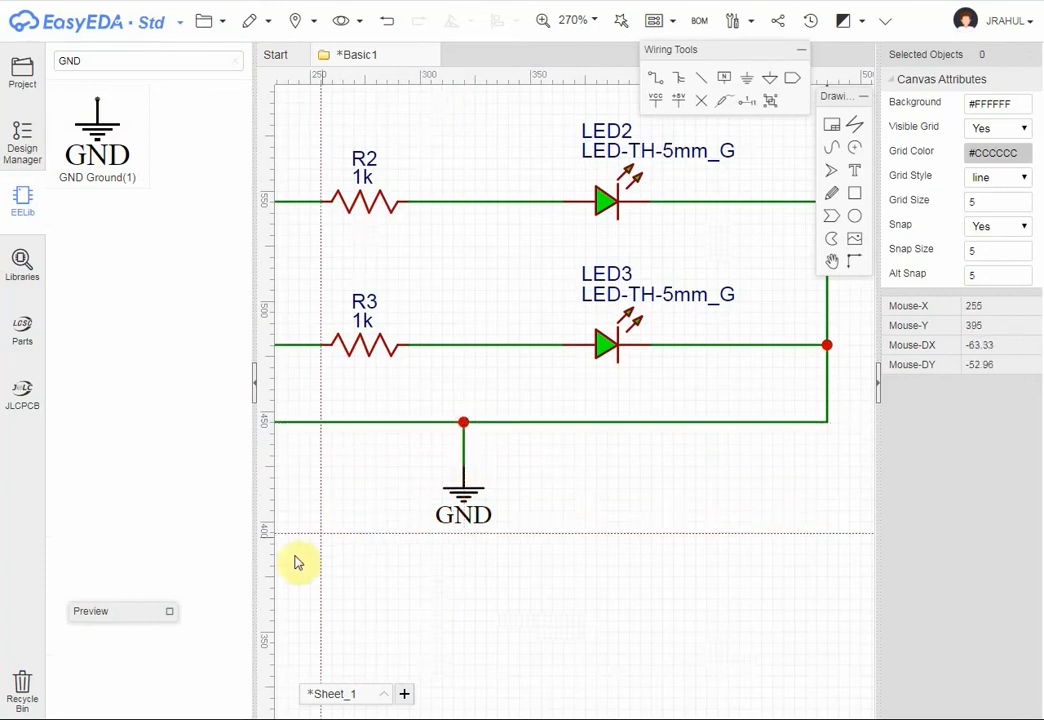
{"action": "scroll", "coordinate": [315, 487], "scroll_direction": "down", "scroll_amount": 2}
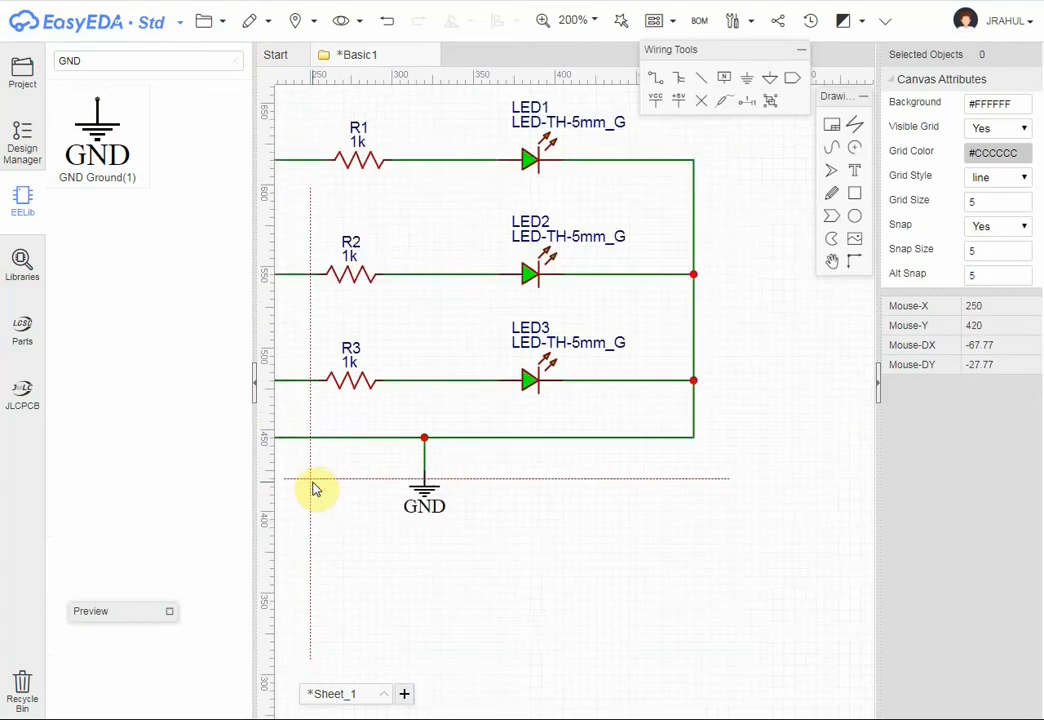
Hide the component library to widen the canvas and save the Basic1 schematic.
{"action": "left_click", "coordinate": [254, 383]}
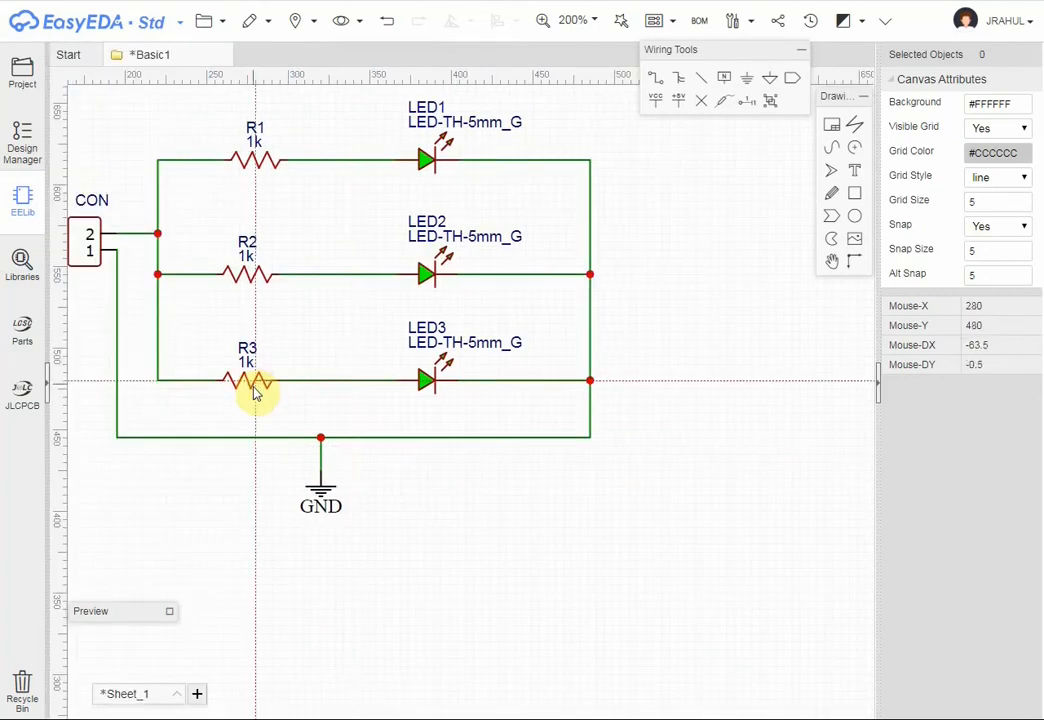
{"action": "scroll", "coordinate": [200, 260], "scroll_direction": "down", "scroll_amount": 4}
{"action": "scroll", "coordinate": [155, 245], "scroll_direction": "up", "scroll_amount": 3}
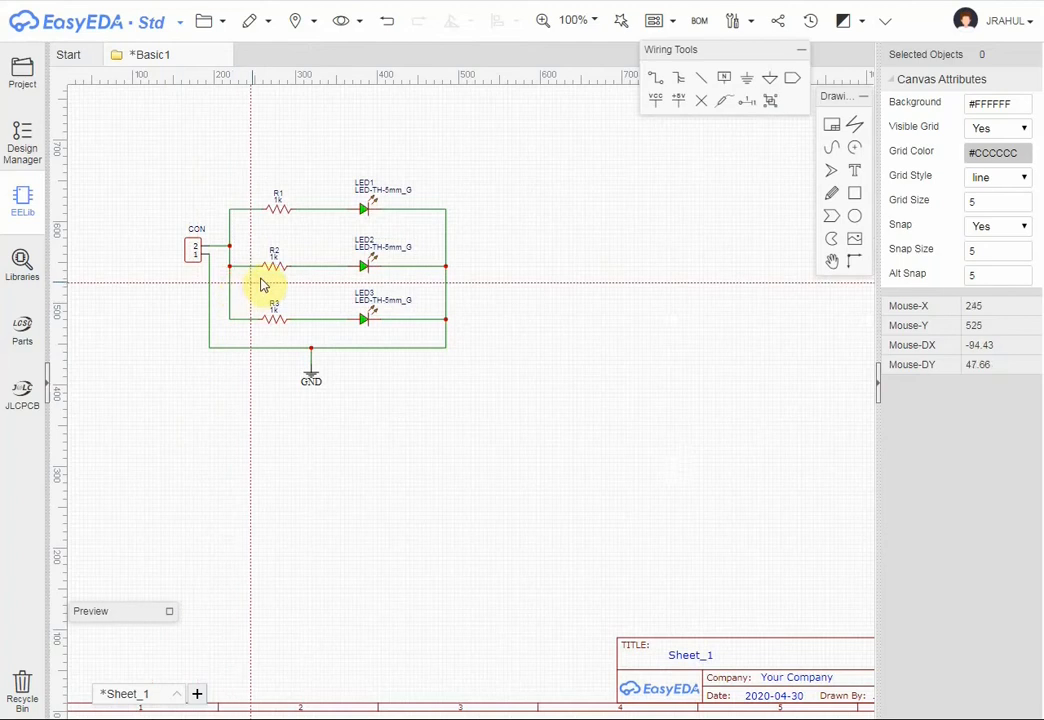
{"action": "left_click", "coordinate": [224, 22]}
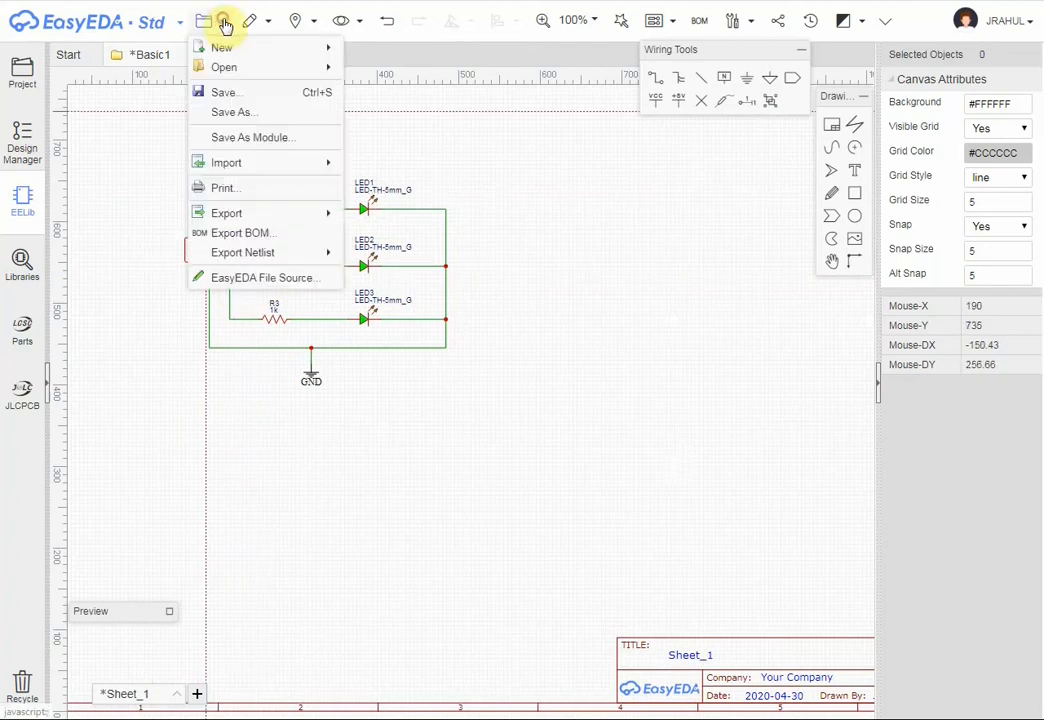
{"action": "left_click", "coordinate": [235, 101]}
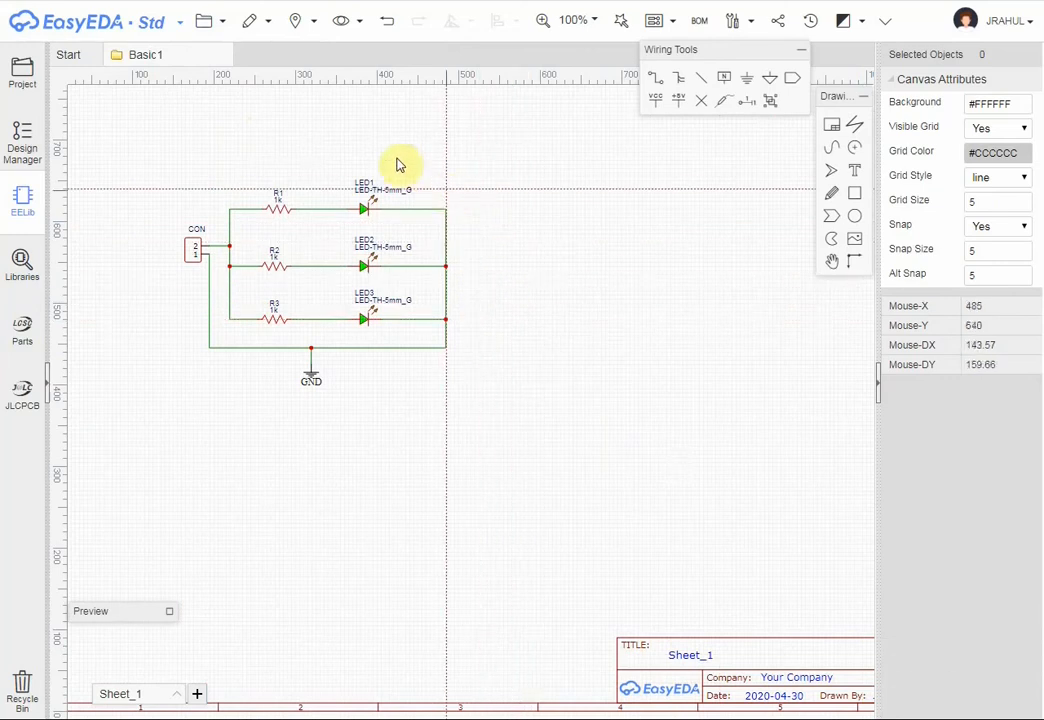
Convert the saved schematic to a PCB and bring the board outline and component footprints into view.
{"action": "left_click", "coordinate": [672, 22]}
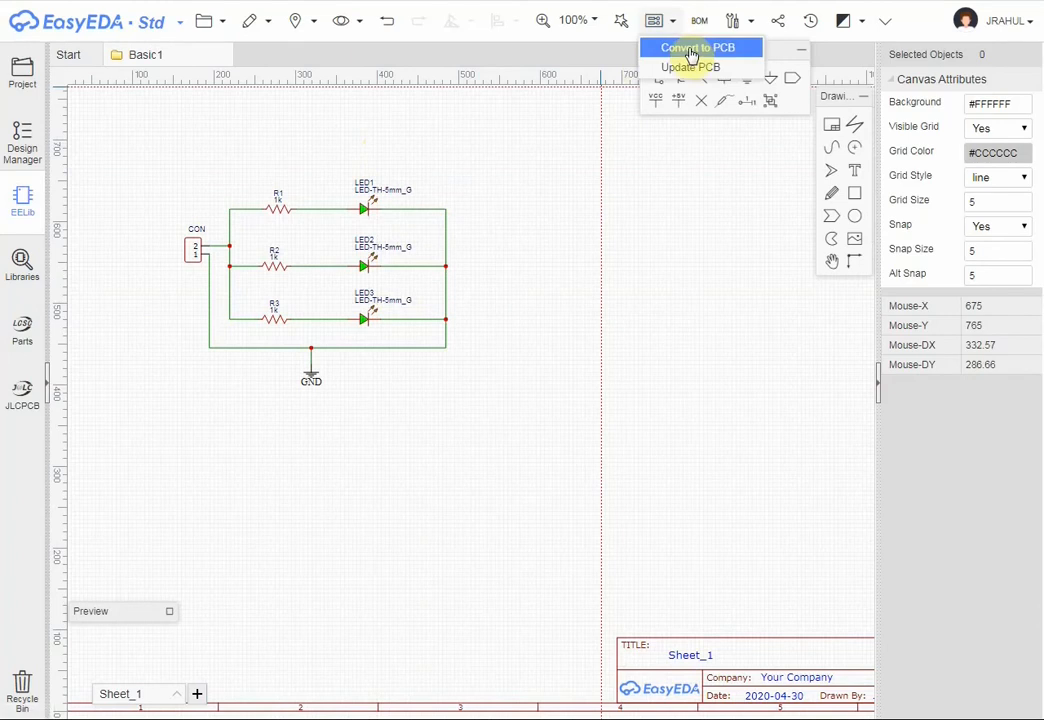
{"action": "left_click", "coordinate": [690, 50]}
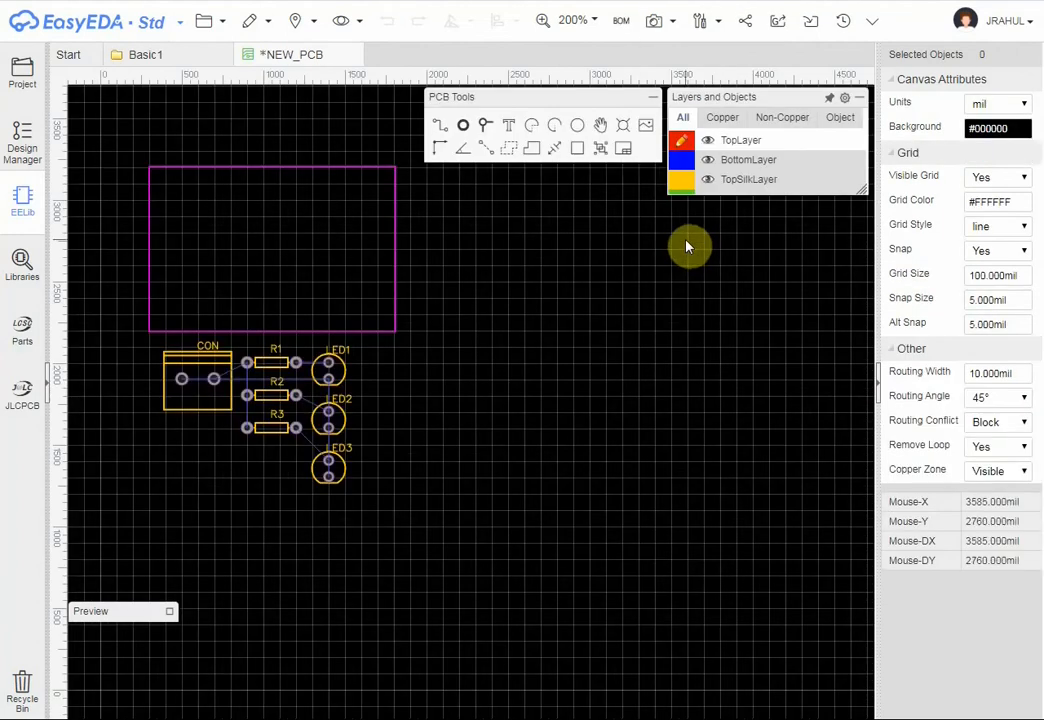
{"action": "scroll", "coordinate": [229, 211], "scroll_direction": "down", "scroll_amount": 1}
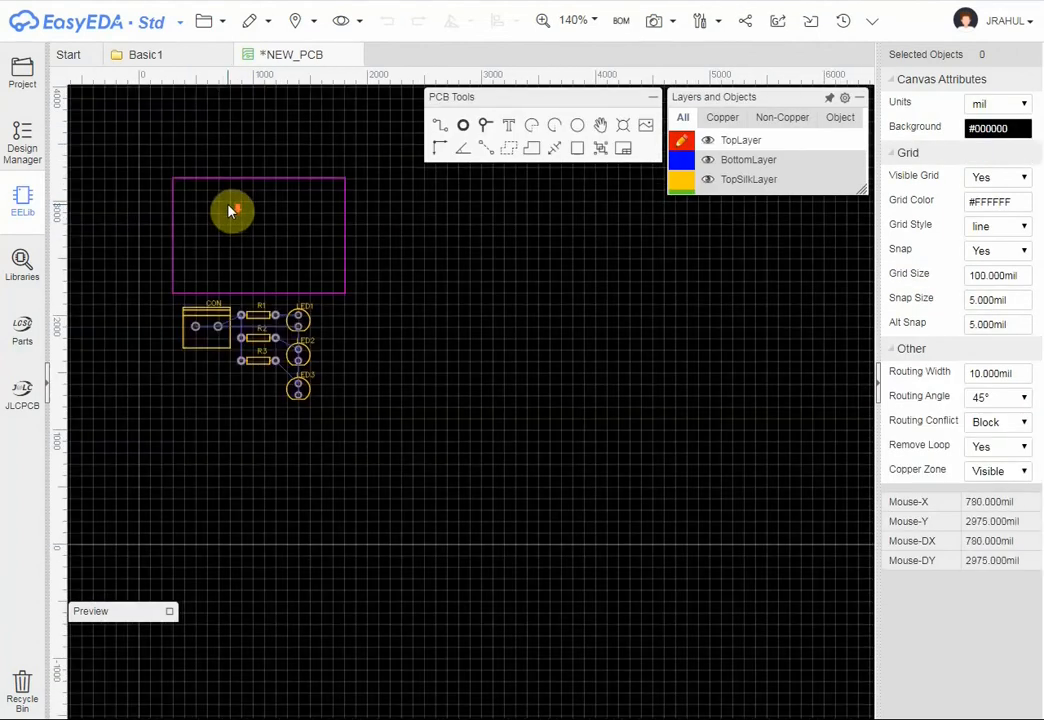
{"action": "scroll", "coordinate": [213, 207], "scroll_direction": "up", "scroll_amount": 3}
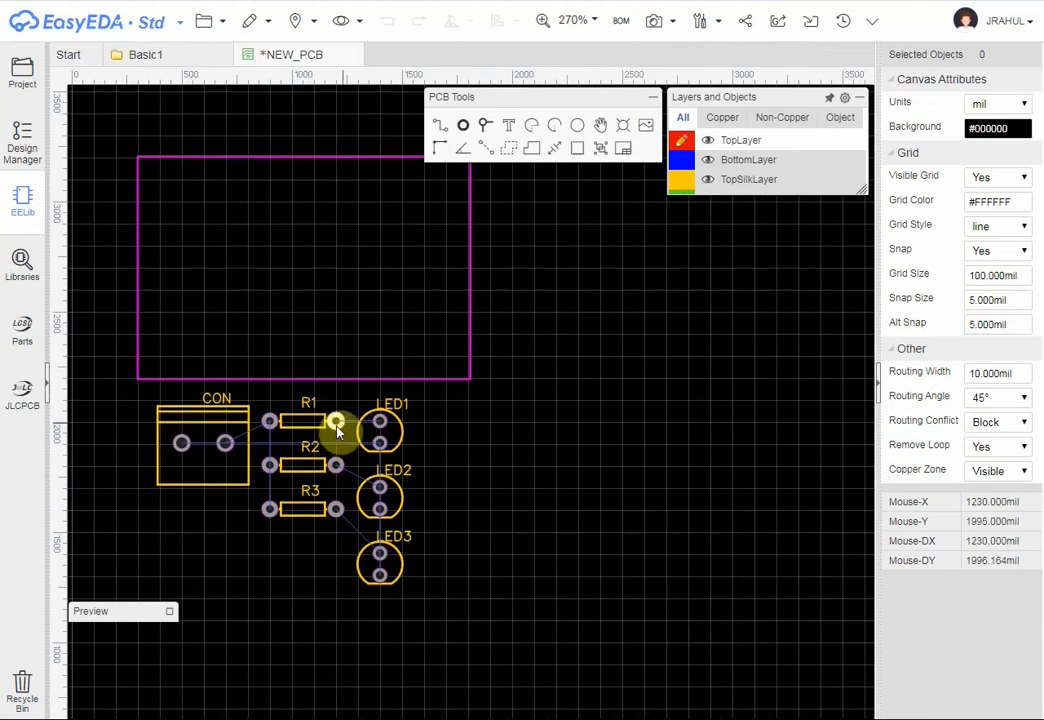
Move the CON connector footprint slightly away from the resistors, to about X 565 mil, Y 1760 mil.
{"action": "scroll", "coordinate": [249, 444], "scroll_direction": "up", "scroll_amount": 2}
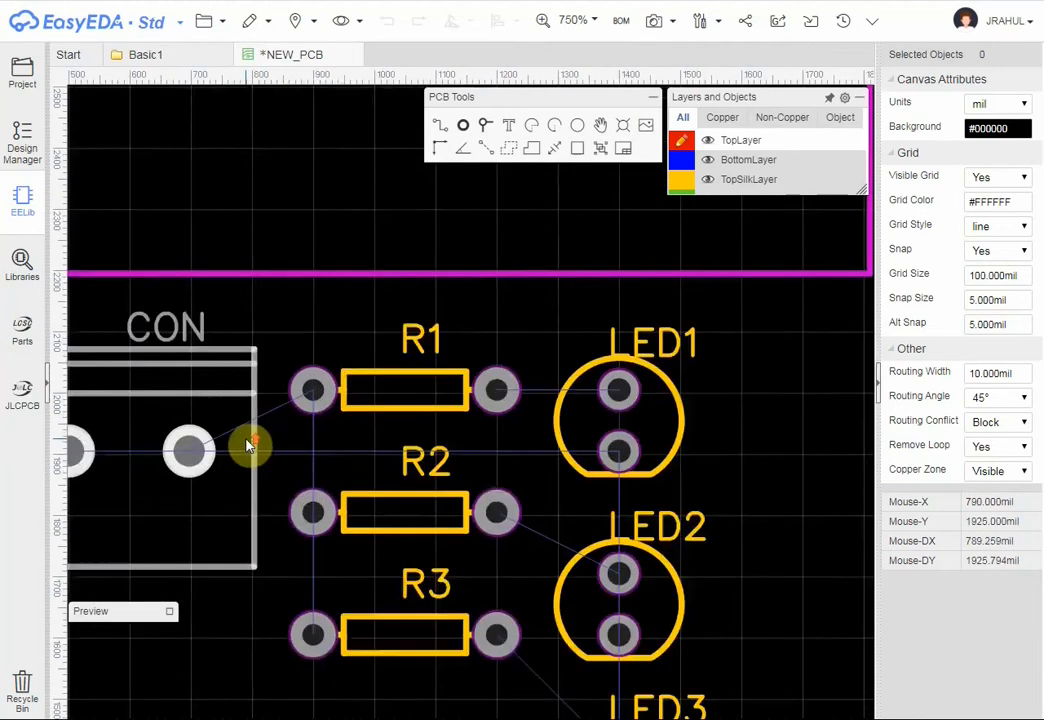
{"action": "scroll", "coordinate": [249, 444], "scroll_direction": "up", "scroll_amount": 3}
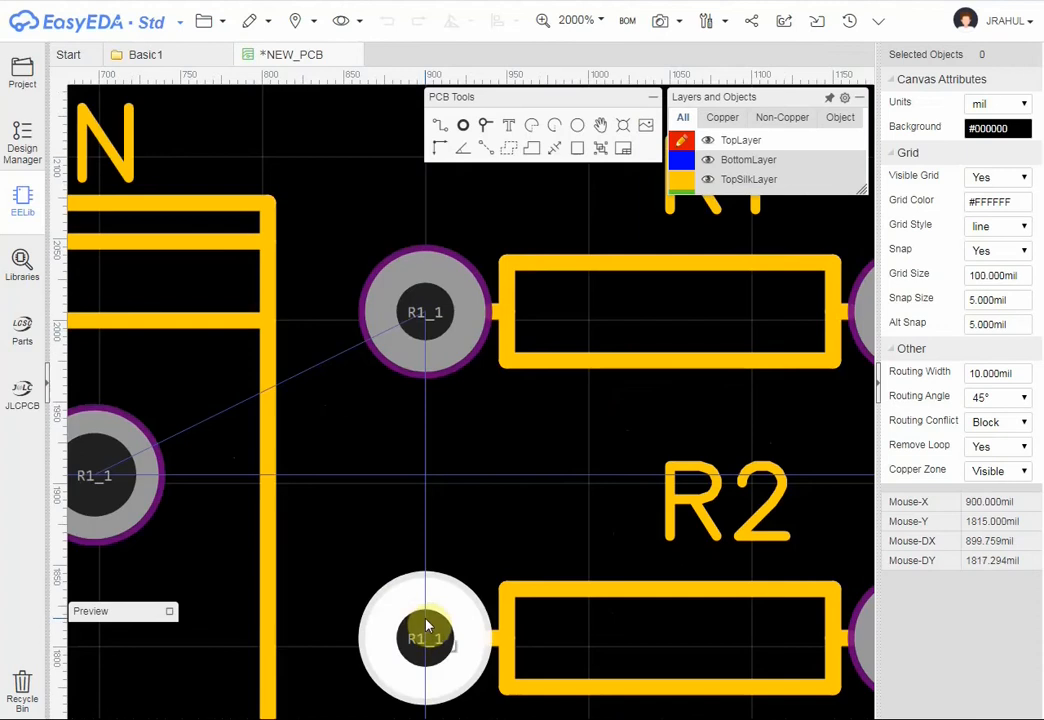
{"action": "scroll", "coordinate": [427, 626], "scroll_direction": "down", "scroll_amount": 5}
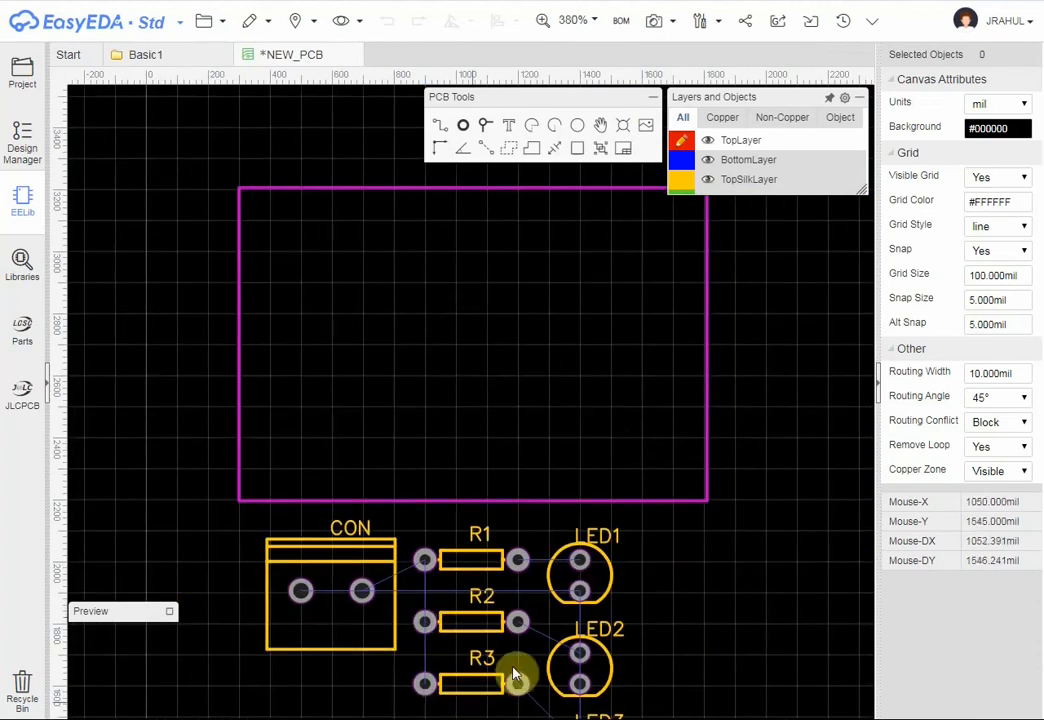
{"action": "scroll", "coordinate": [515, 682], "scroll_direction": "down", "scroll_amount": 2}
{"action": "scroll", "coordinate": [516, 700], "scroll_direction": "up", "scroll_amount": 2}
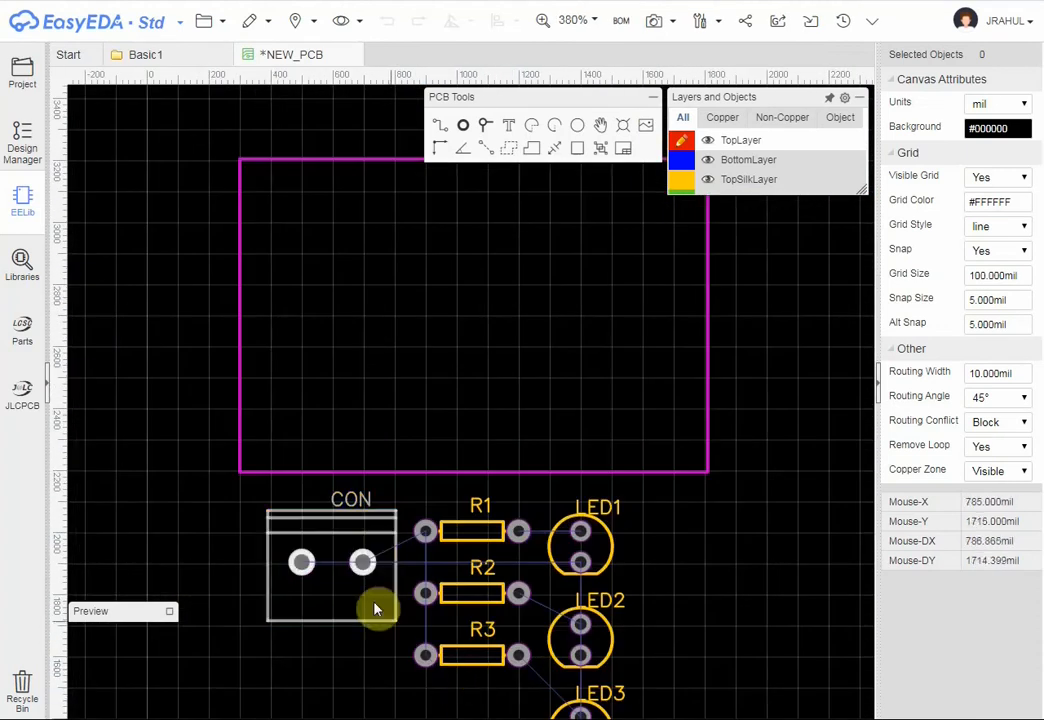
{"action": "left_click", "coordinate": [341, 522]}
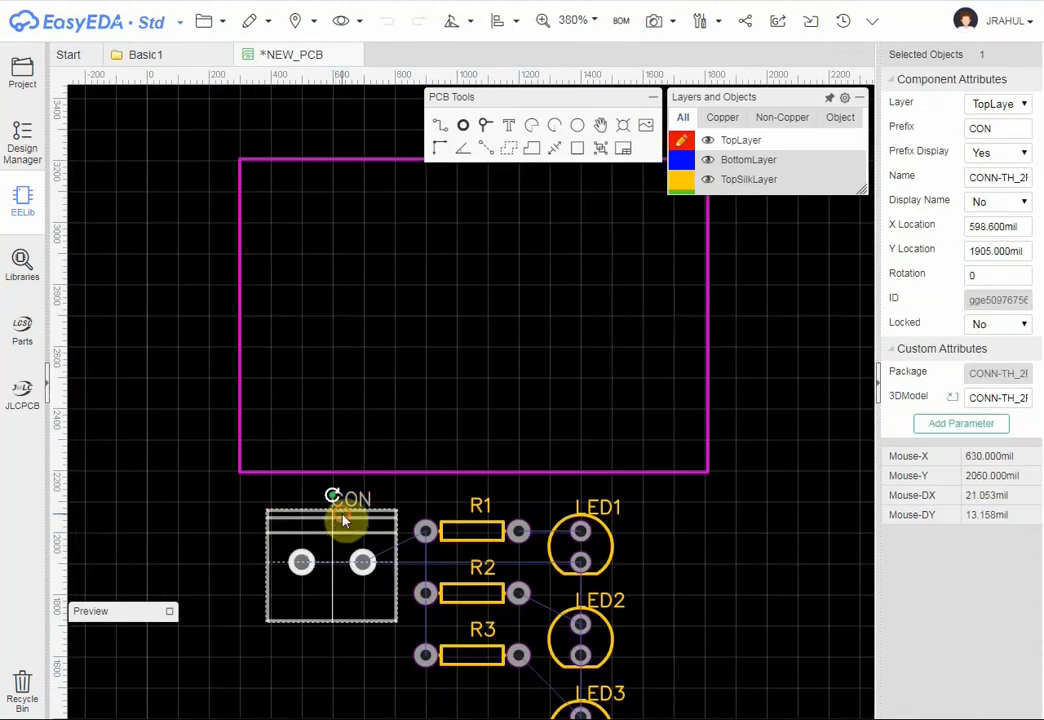
{"action": "left_click_drag", "start_coordinate": [341, 522], "coordinate": [332, 561]}
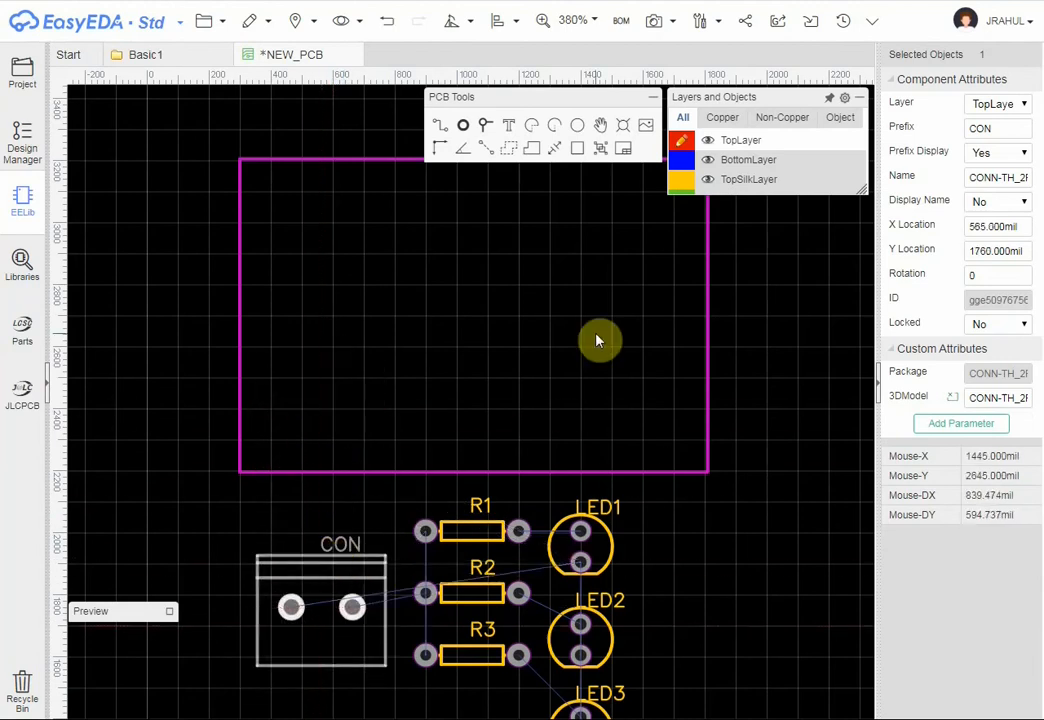
Switch the PCB canvas units to mm.
{"action": "scroll", "coordinate": [599, 340], "scroll_direction": "down", "scroll_amount": 2}
{"action": "left_click", "coordinate": [490, 218]}
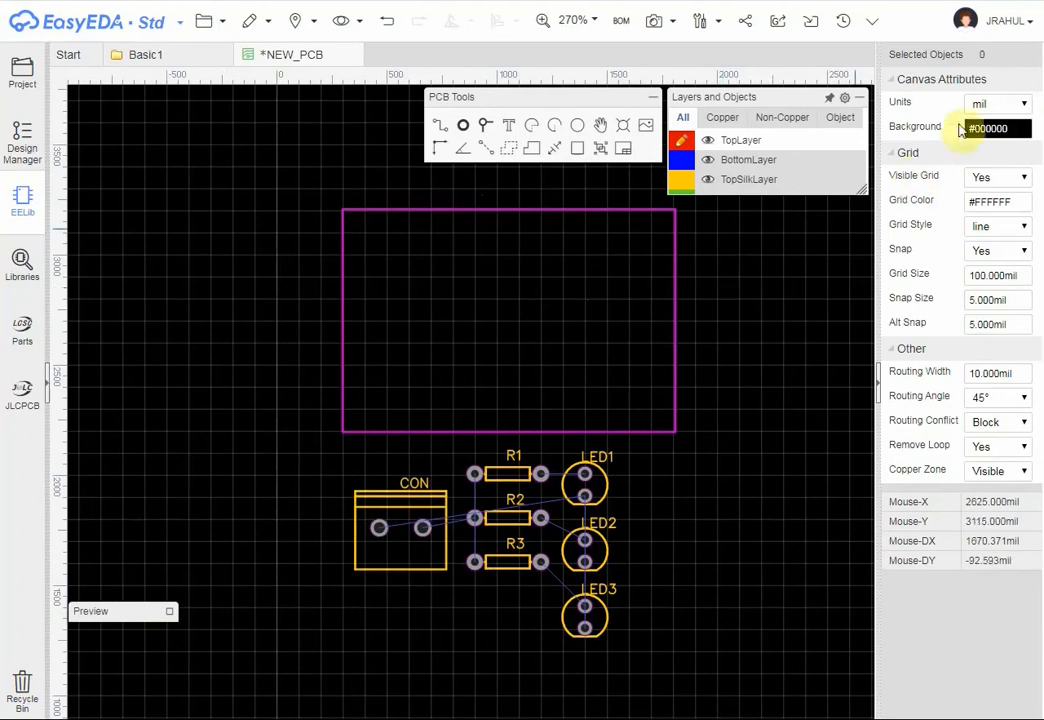
{"action": "left_click", "coordinate": [1023, 104]}
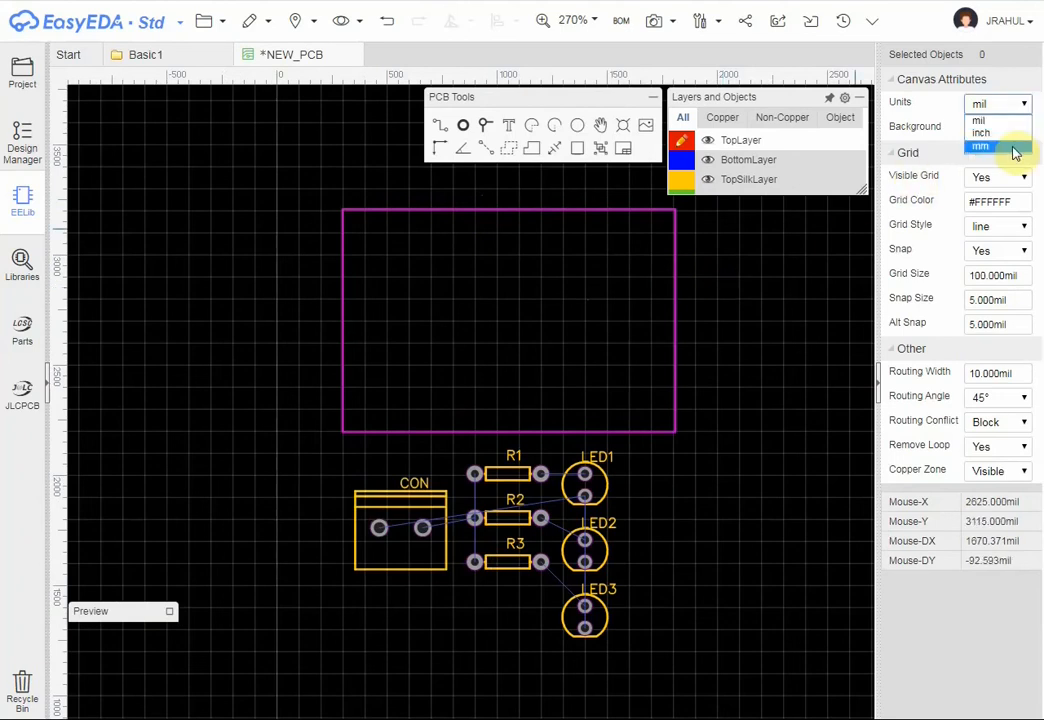
{"action": "left_click", "coordinate": [1012, 147]}
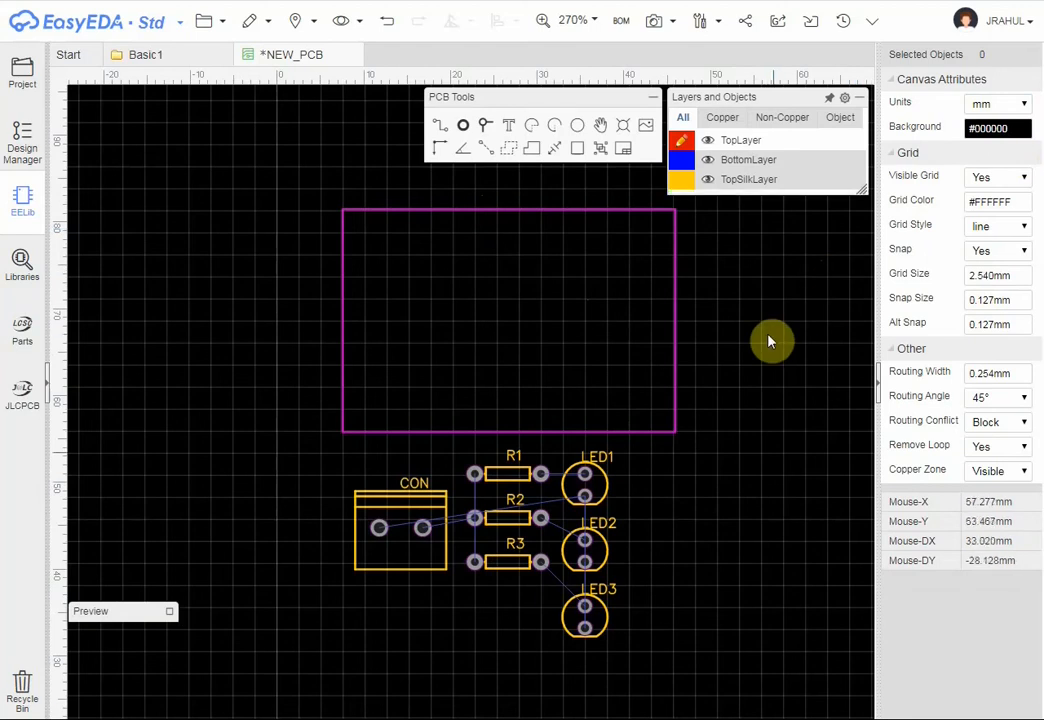
{"action": "left_click", "coordinate": [676, 353]}
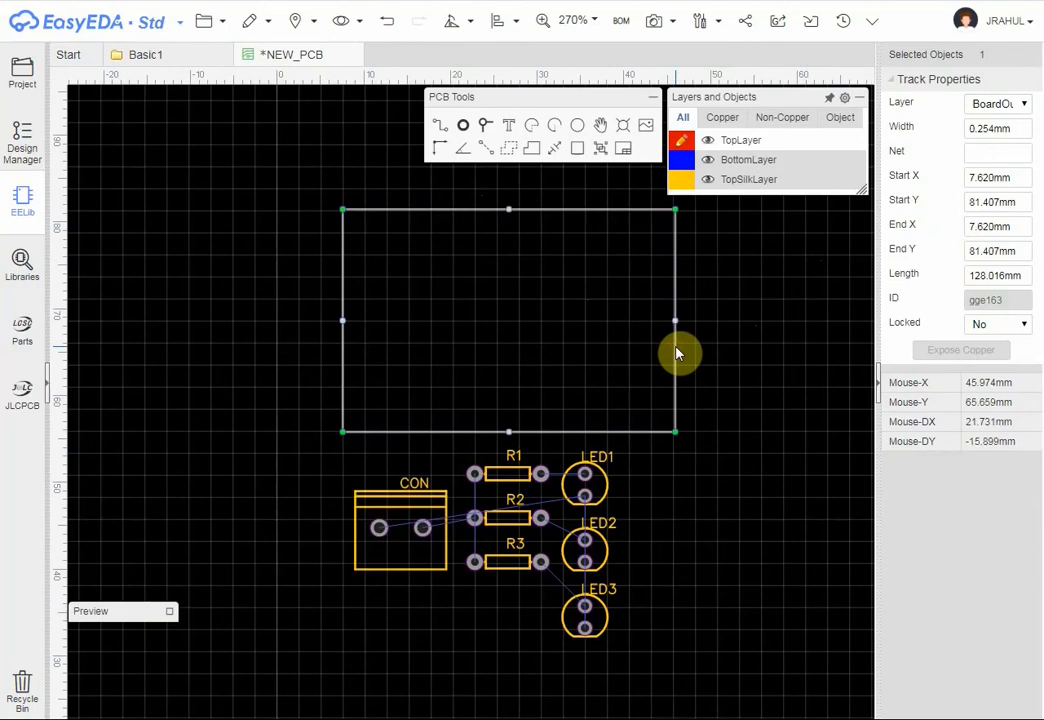
{"action": "left_click_drag", "start_coordinate": [676, 322], "coordinate": [676, 321]}
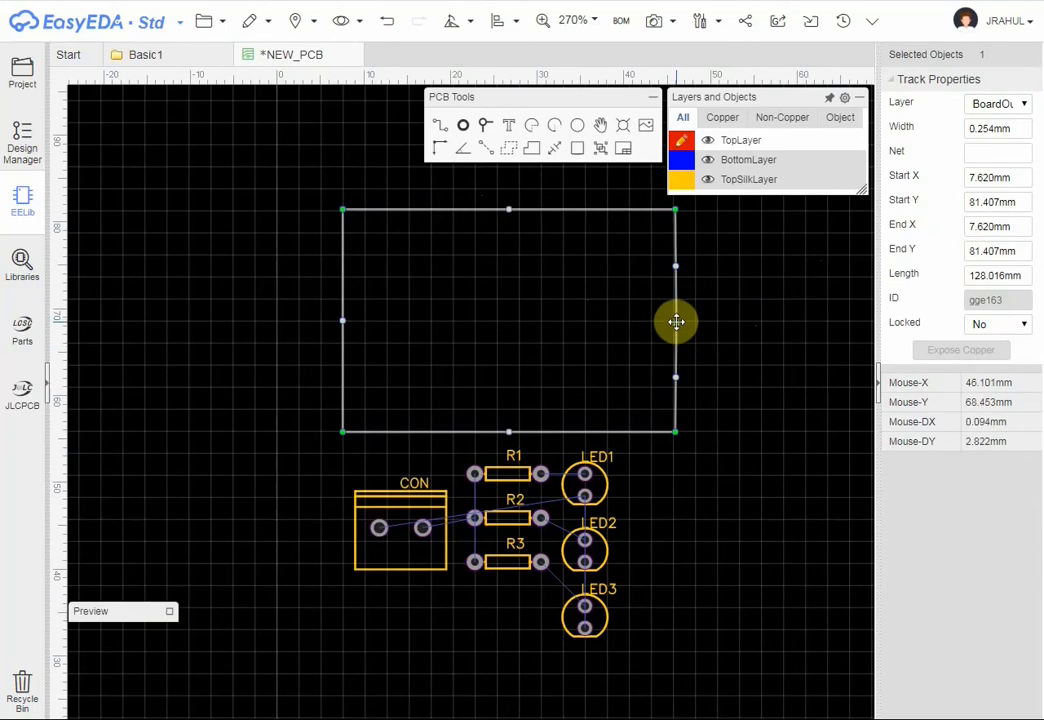
{"action": "key", "text": "ctrl+z"}
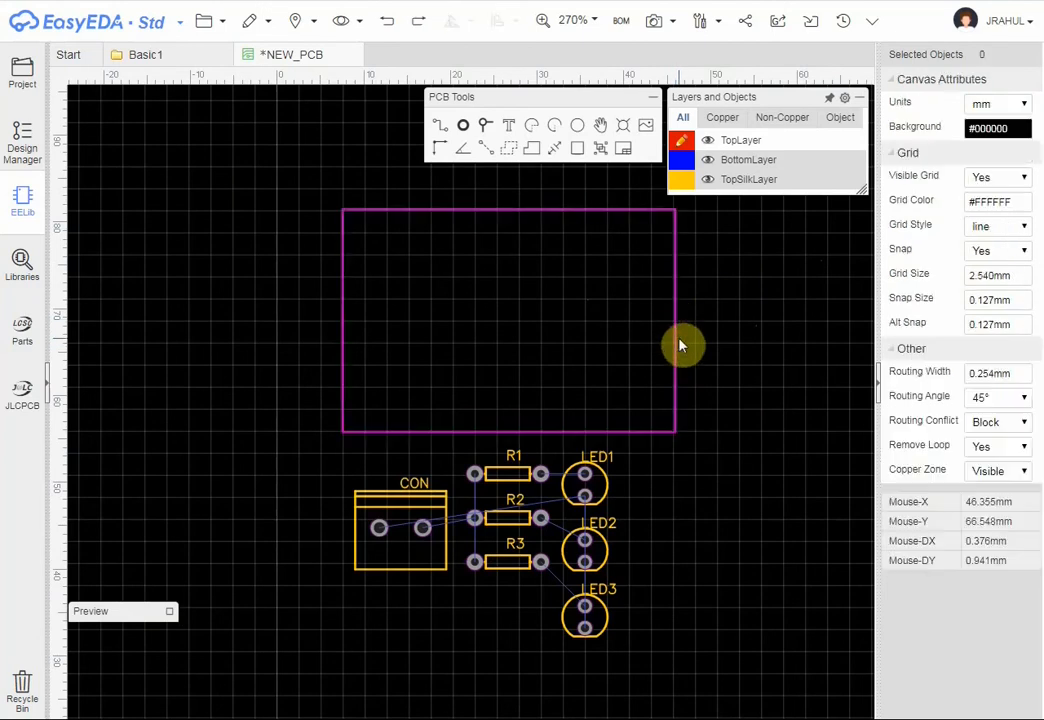
Widen the rectangular board outline to about 40.6 mm by moving both of its right-hand corners outward.
{"action": "left_click", "coordinate": [677, 436]}
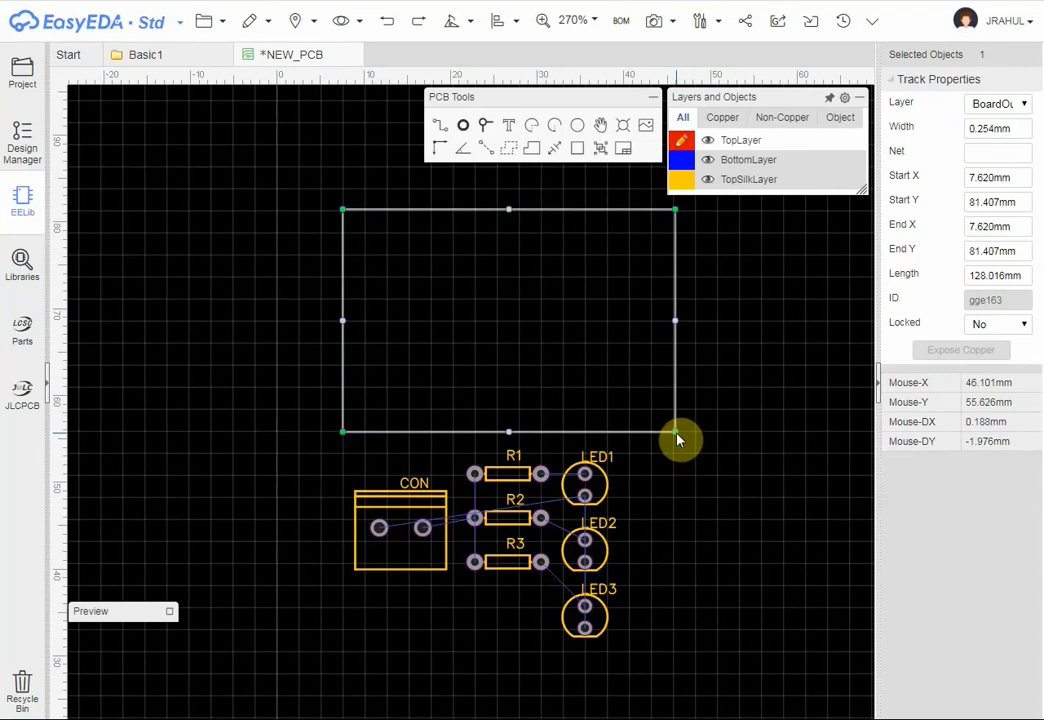
{"action": "left_click_drag", "start_coordinate": [677, 437], "coordinate": [695, 432]}
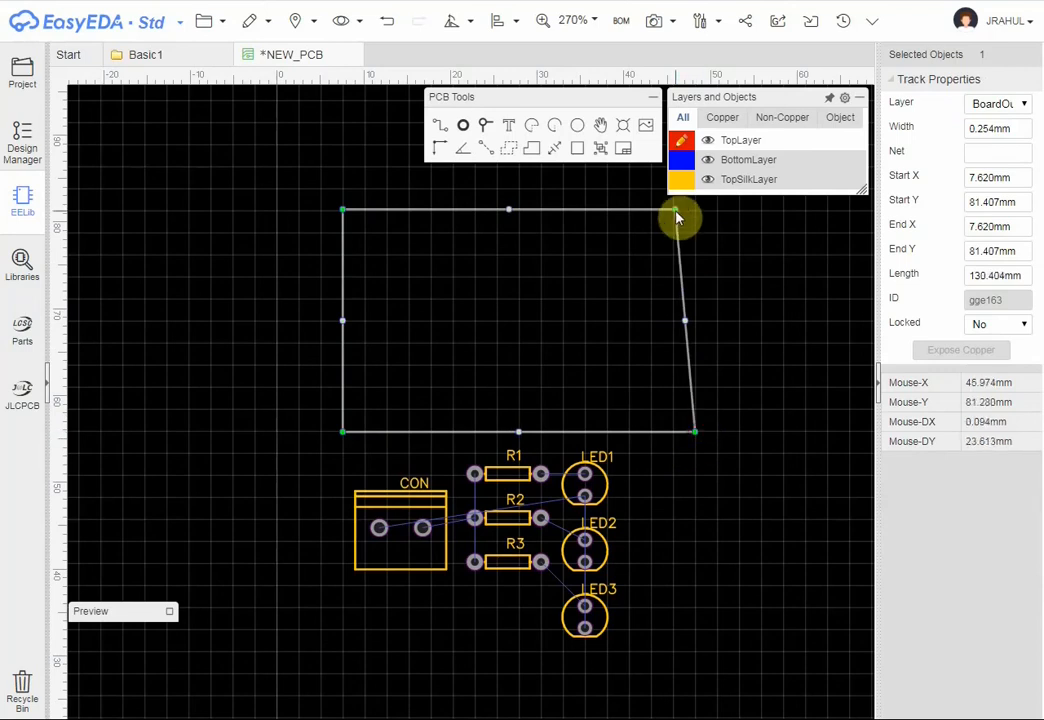
{"action": "left_click_drag", "start_coordinate": [677, 210], "coordinate": [695, 210]}
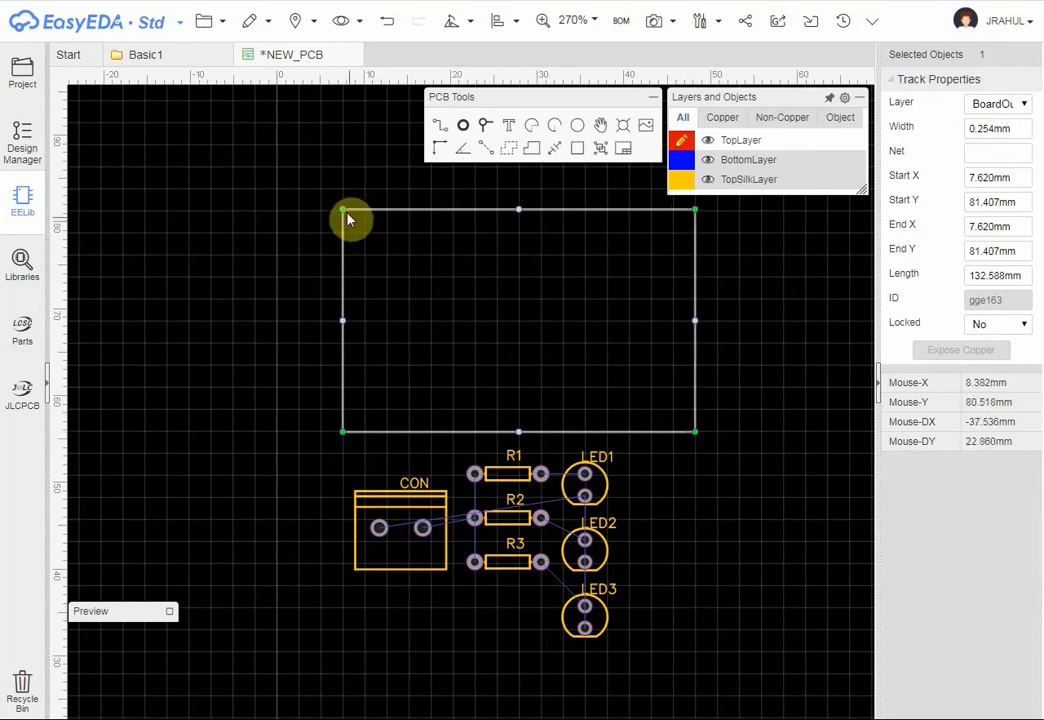
{"action": "left_click_drag", "start_coordinate": [344, 211], "coordinate": [343, 192]}
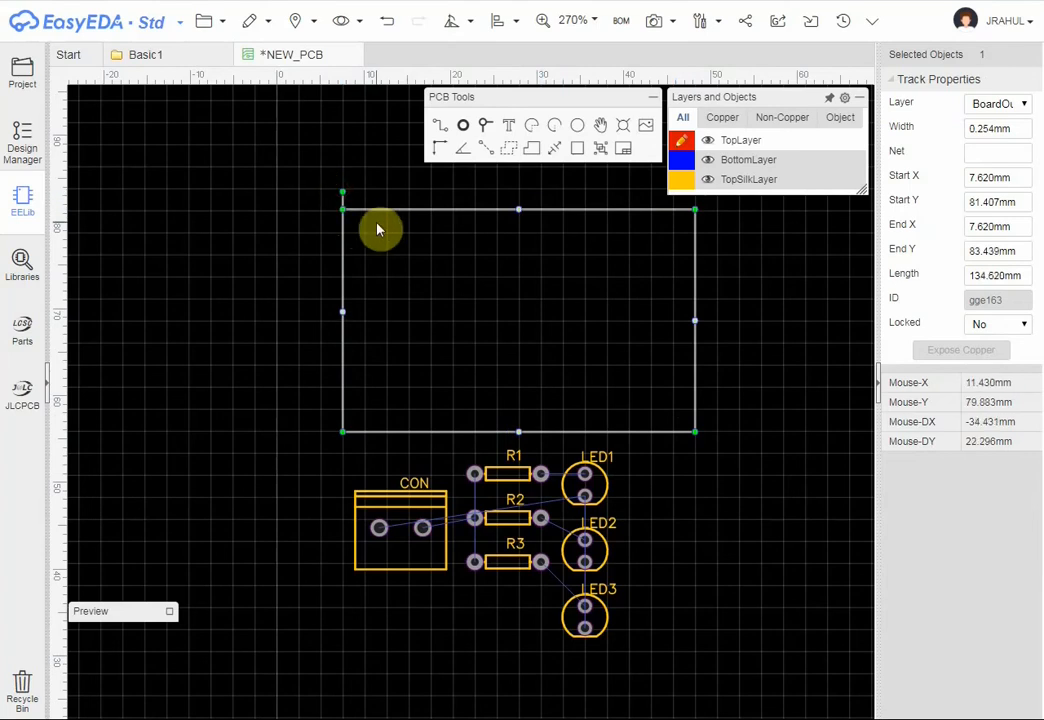
{"action": "key", "text": "ctrl+z"}
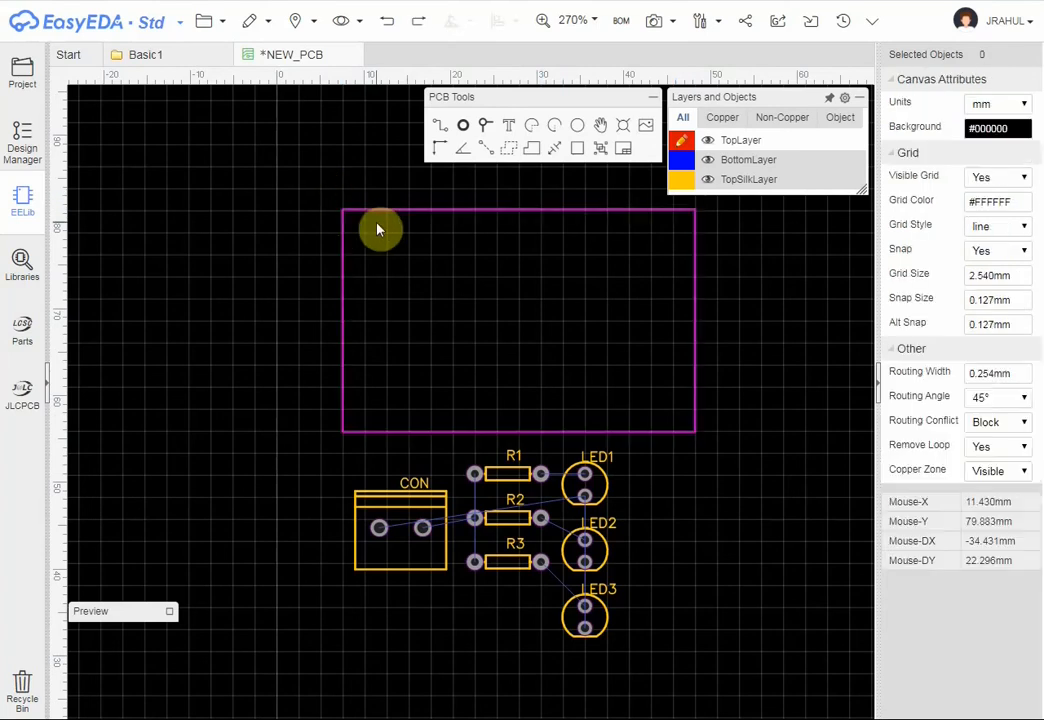
{"action": "left_click", "coordinate": [383, 212]}
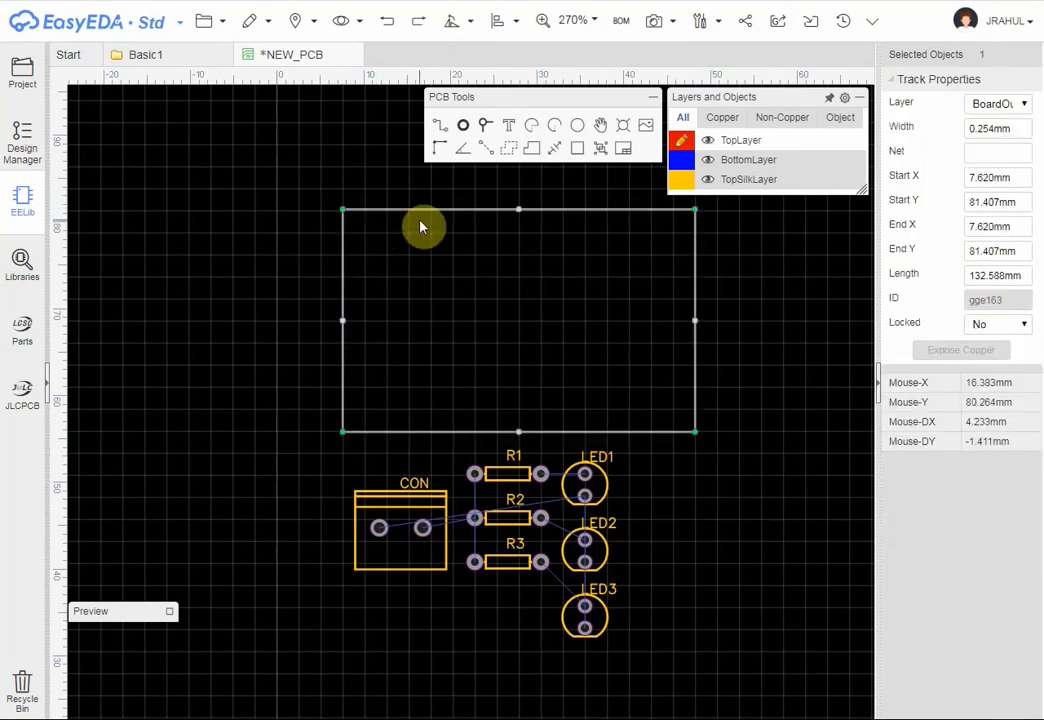
Set the board outline to a Round Rectangular shape 40 mm wide and 30 mm high with a 2 mm corner radius.
{"action": "left_click", "coordinate": [719, 28]}
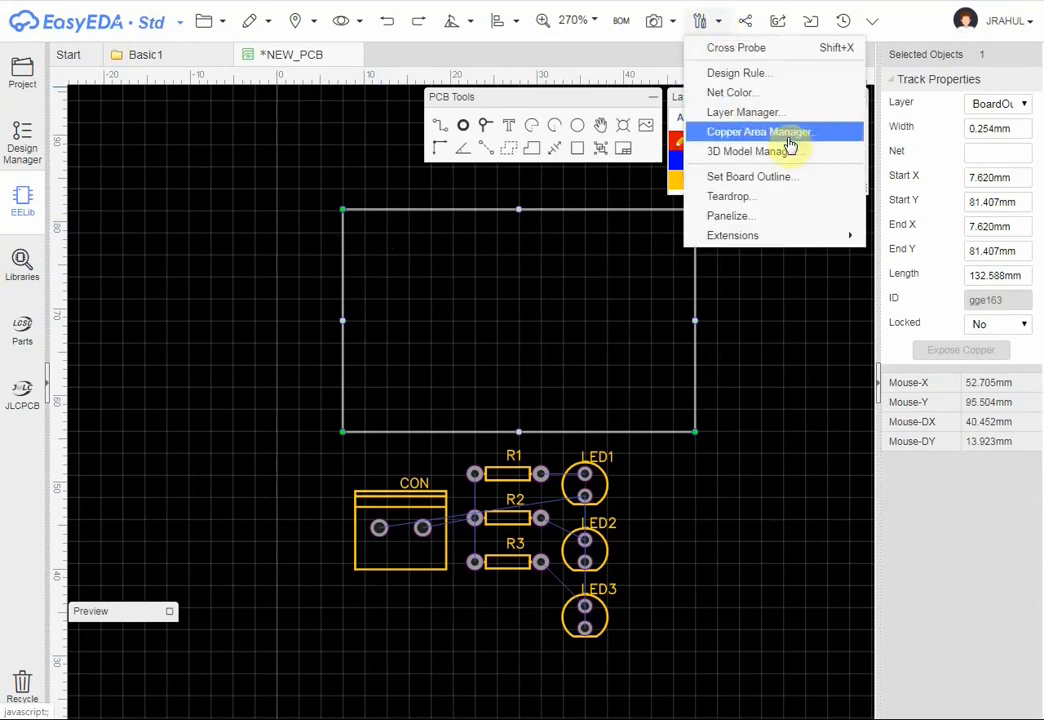
{"action": "left_click", "coordinate": [766, 181]}
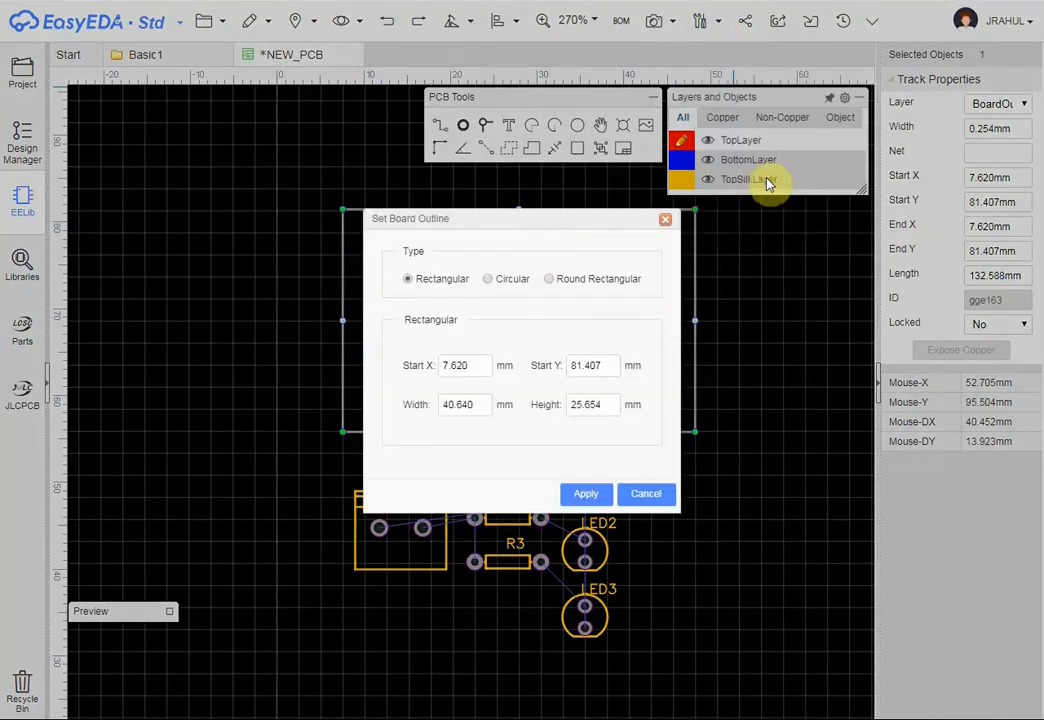
{"action": "left_click_drag", "start_coordinate": [549, 218], "coordinate": [511, 178]}
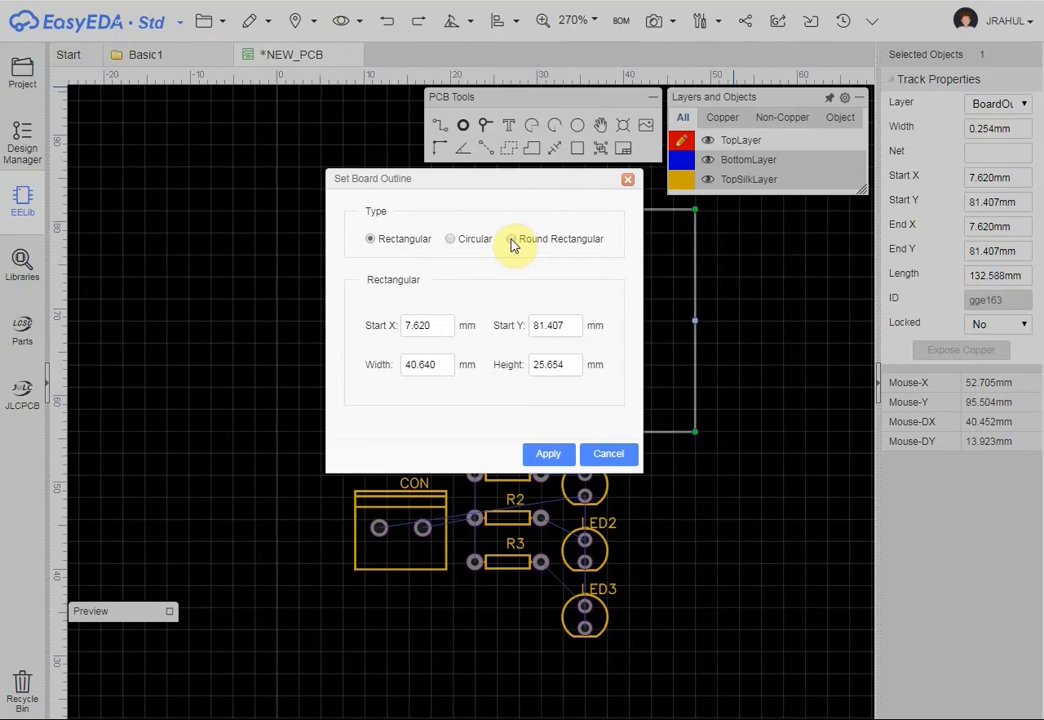
{"action": "left_click", "coordinate": [512, 241]}
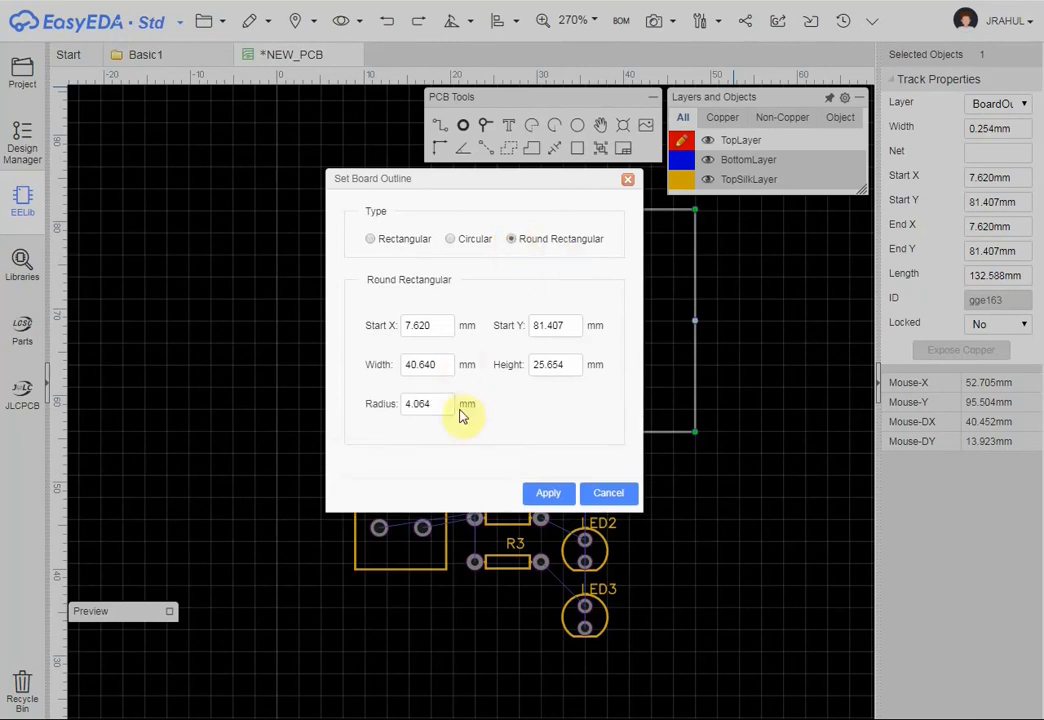
{"action": "double_click", "coordinate": [432, 364]}
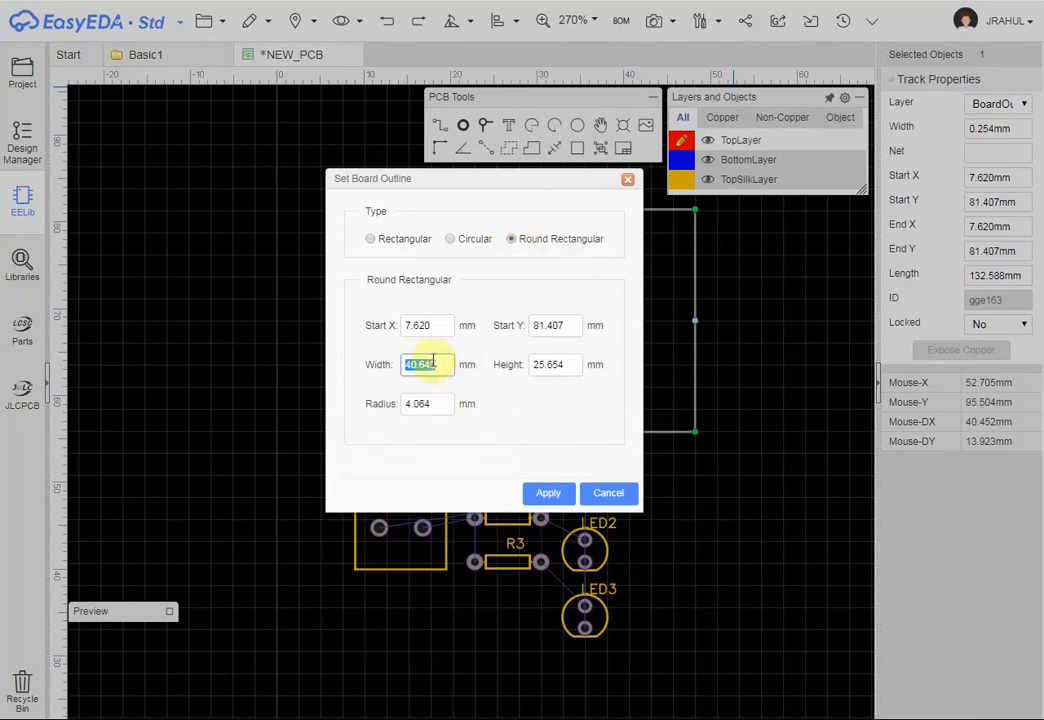
{"action": "left_click", "coordinate": [445, 364]}
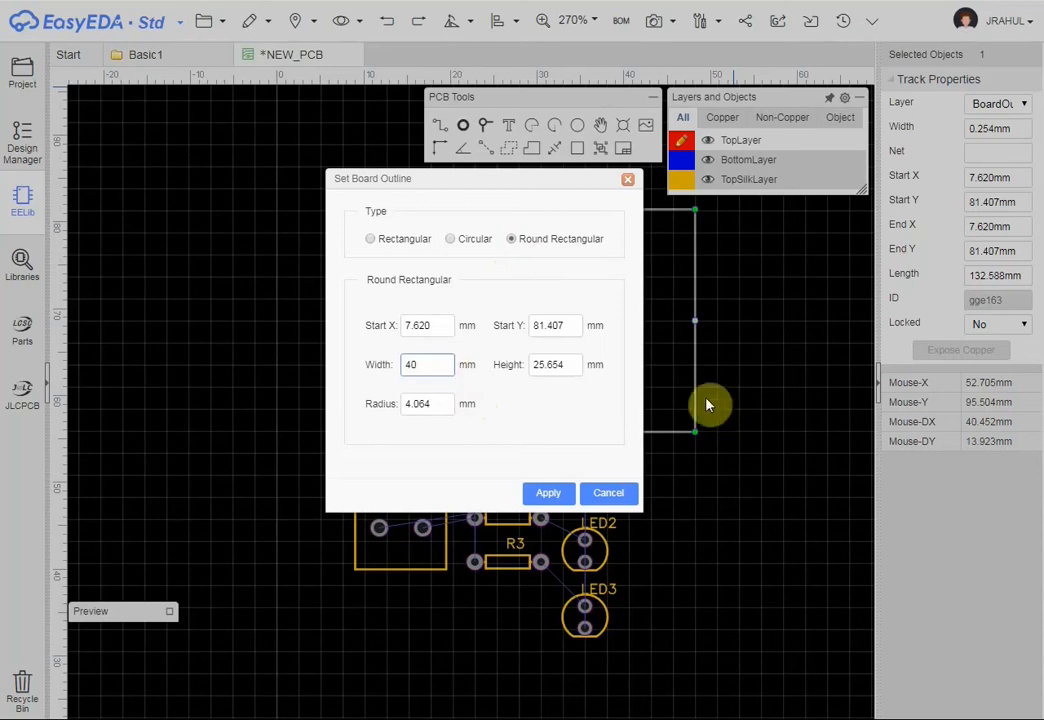
{"action": "double_click", "coordinate": [563, 364]}
{"action": "type", "text": "30"}
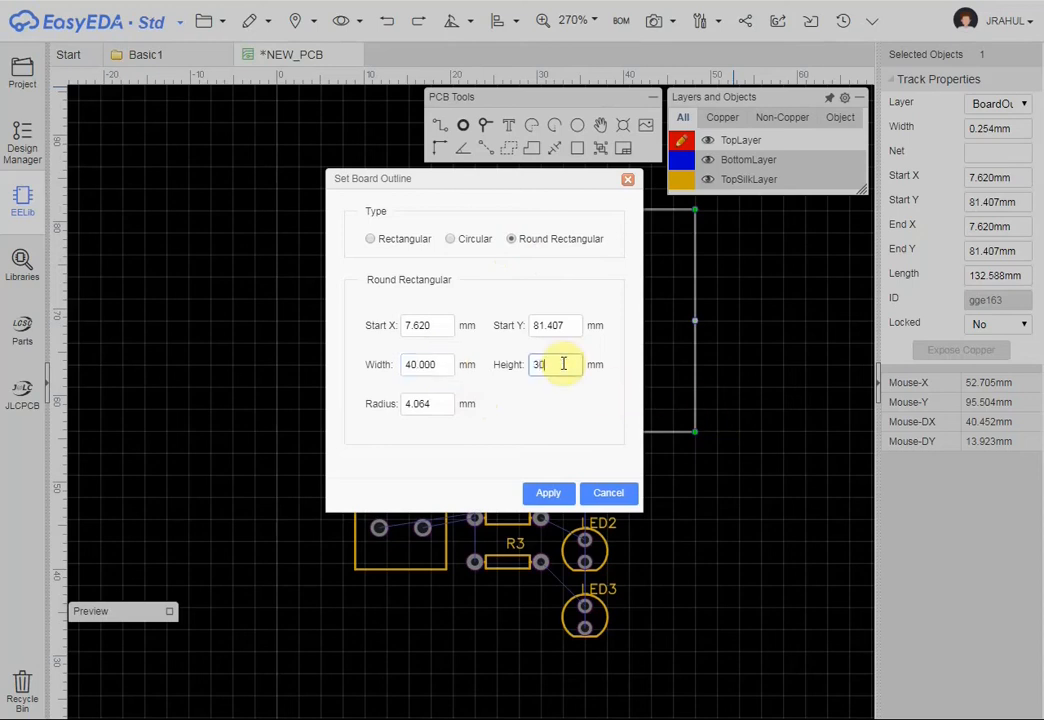
{"action": "double_click", "coordinate": [443, 405]}
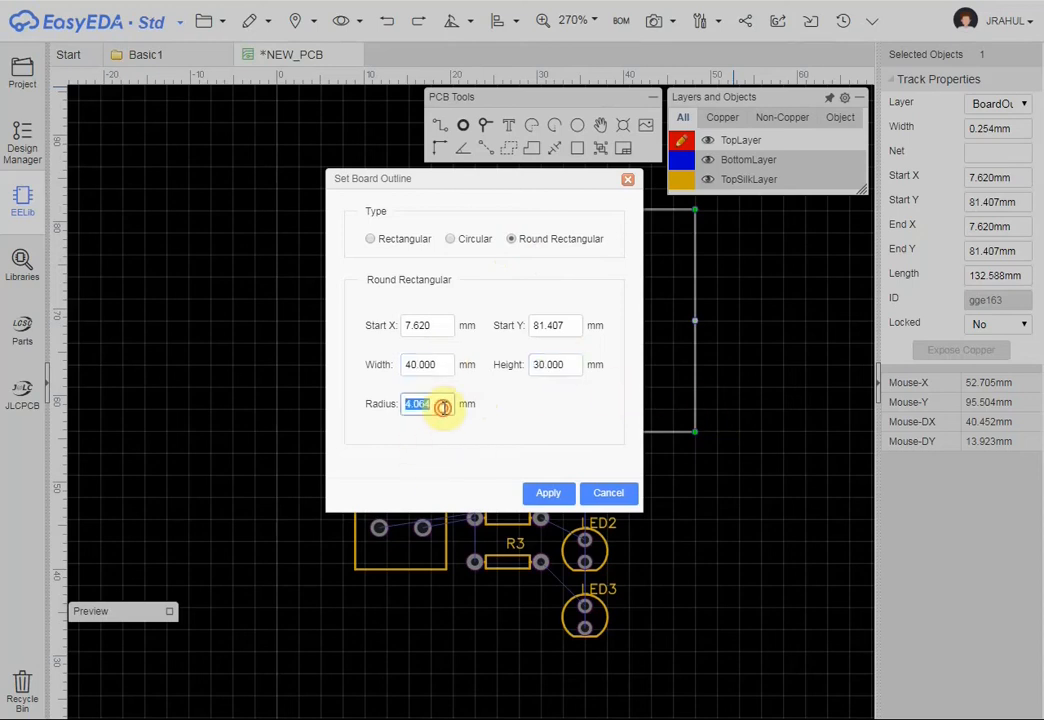
{"action": "type", "text": "2"}
{"action": "left_click", "coordinate": [550, 494]}
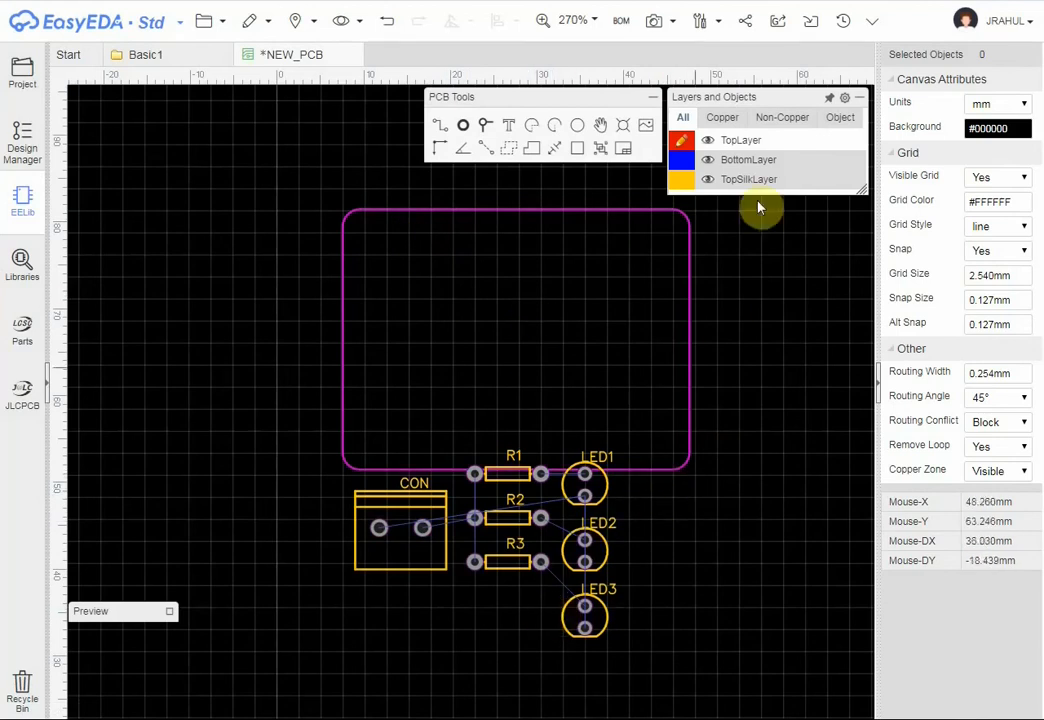
In the PCB design rules, set the Default rule's track width to 1 mm and clearance to 0.5 mm.
{"action": "left_click", "coordinate": [718, 22]}
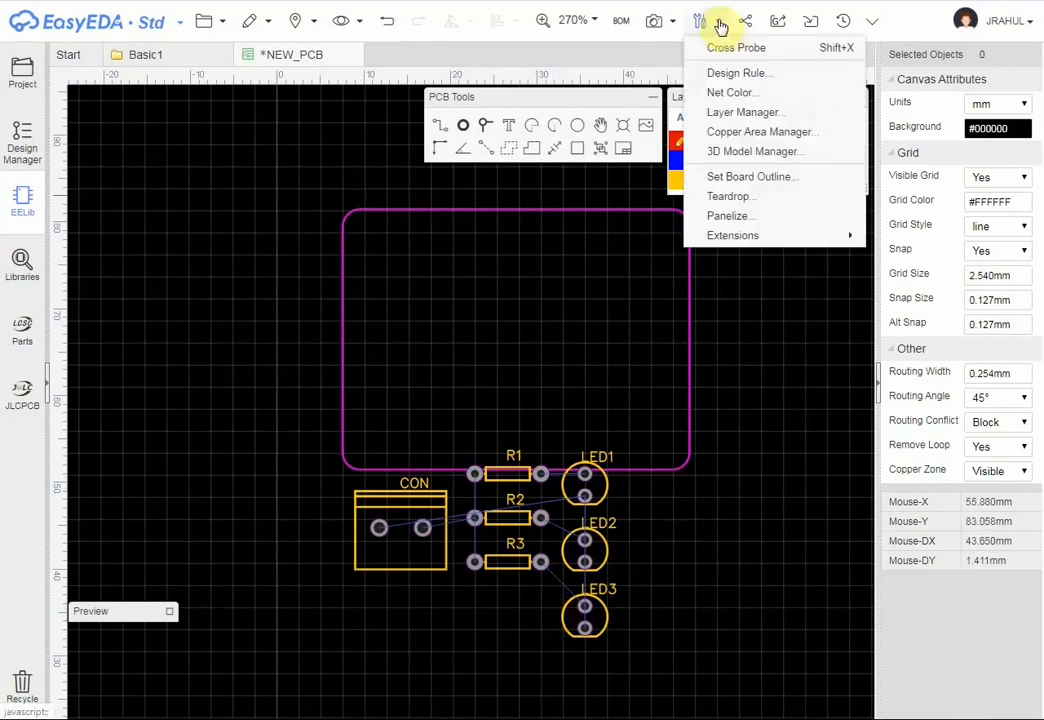
{"action": "left_click", "coordinate": [740, 76]}
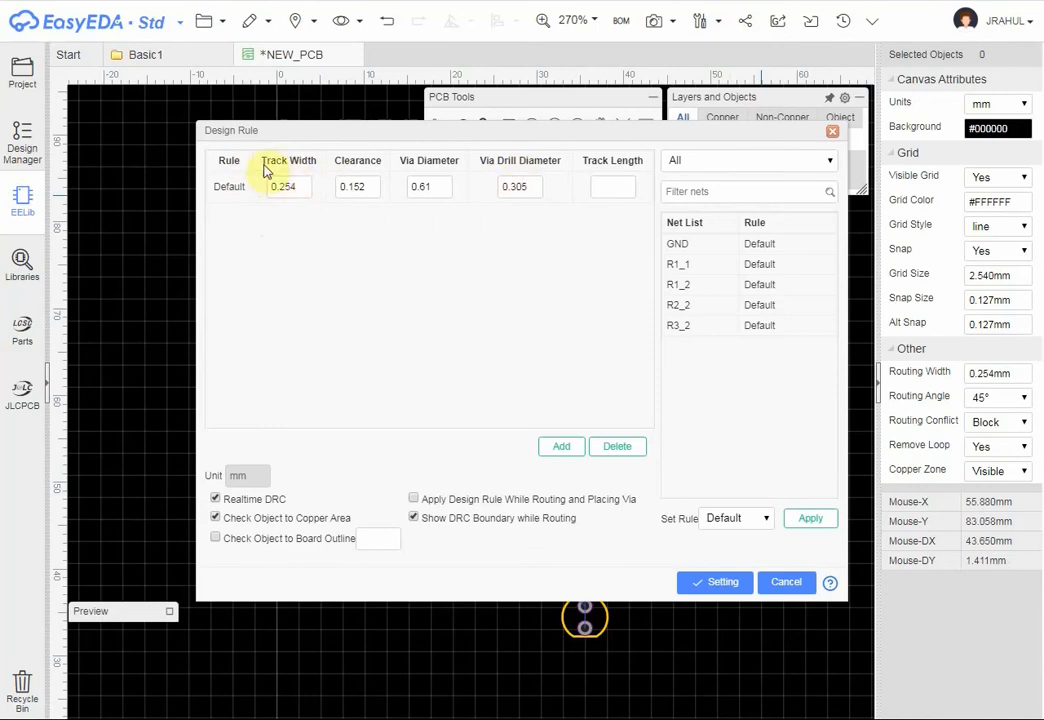
{"action": "double_click", "coordinate": [303, 187]}
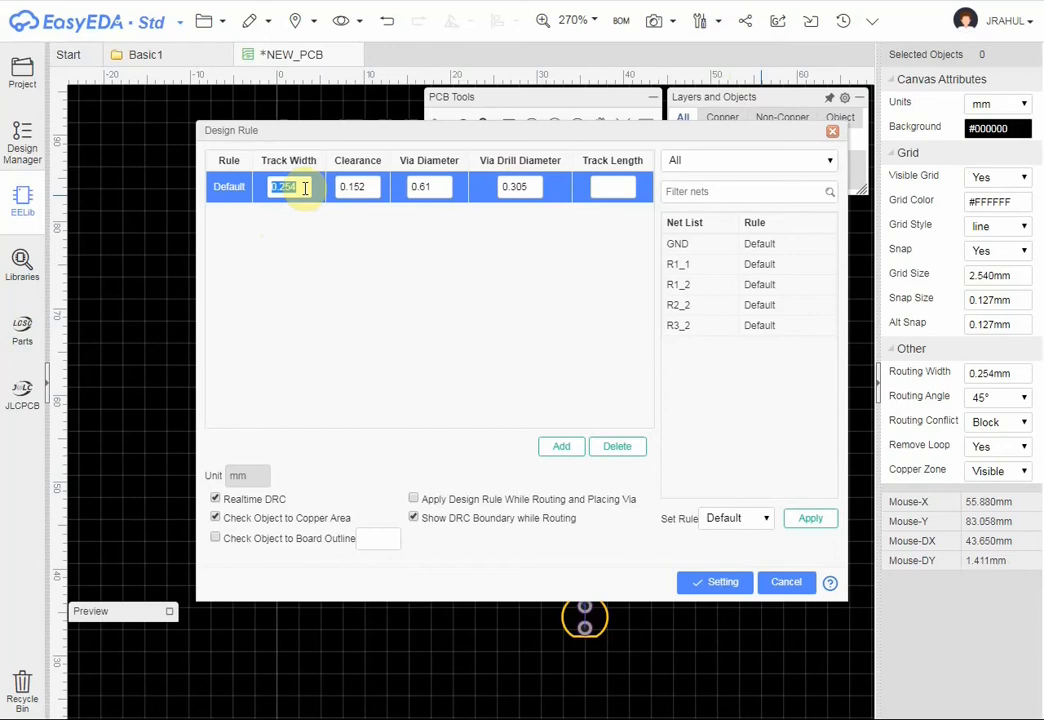
{"action": "type", "text": "1"}
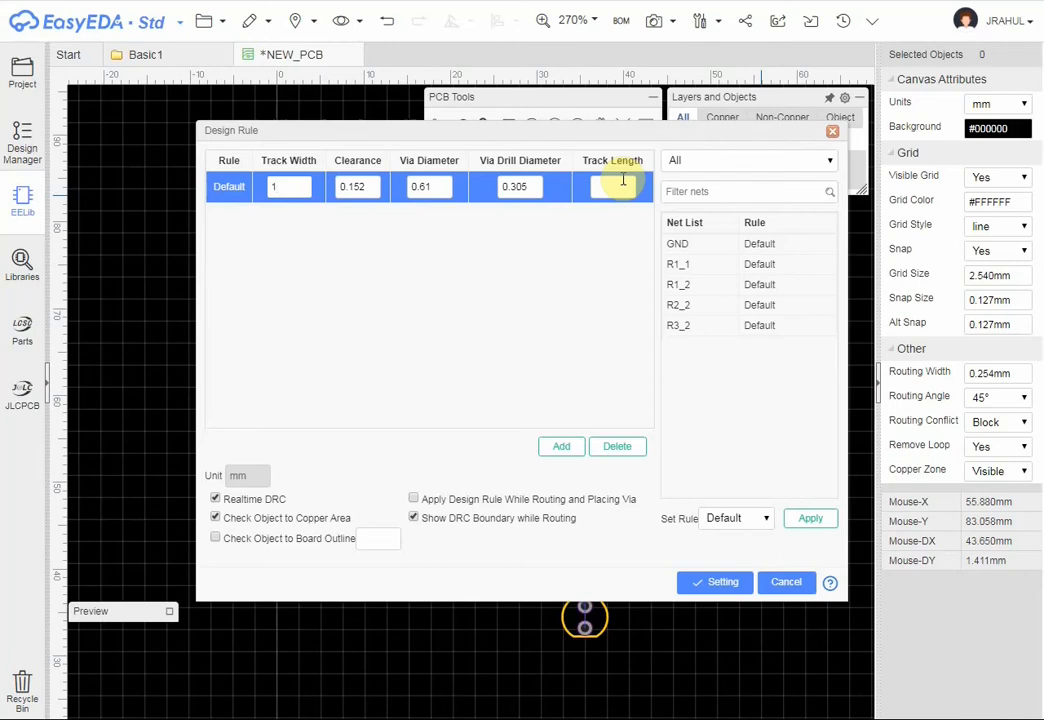
{"action": "left_click", "coordinate": [297, 189]}
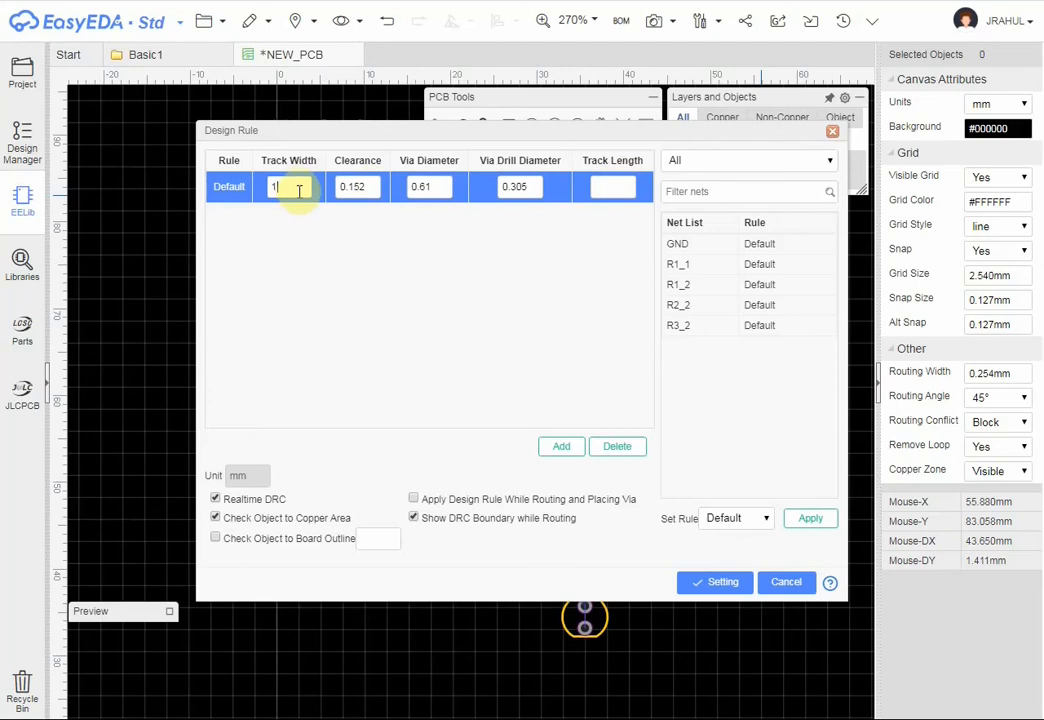
{"action": "left_click", "coordinate": [369, 187]}
{"action": "type", "text": "0."}
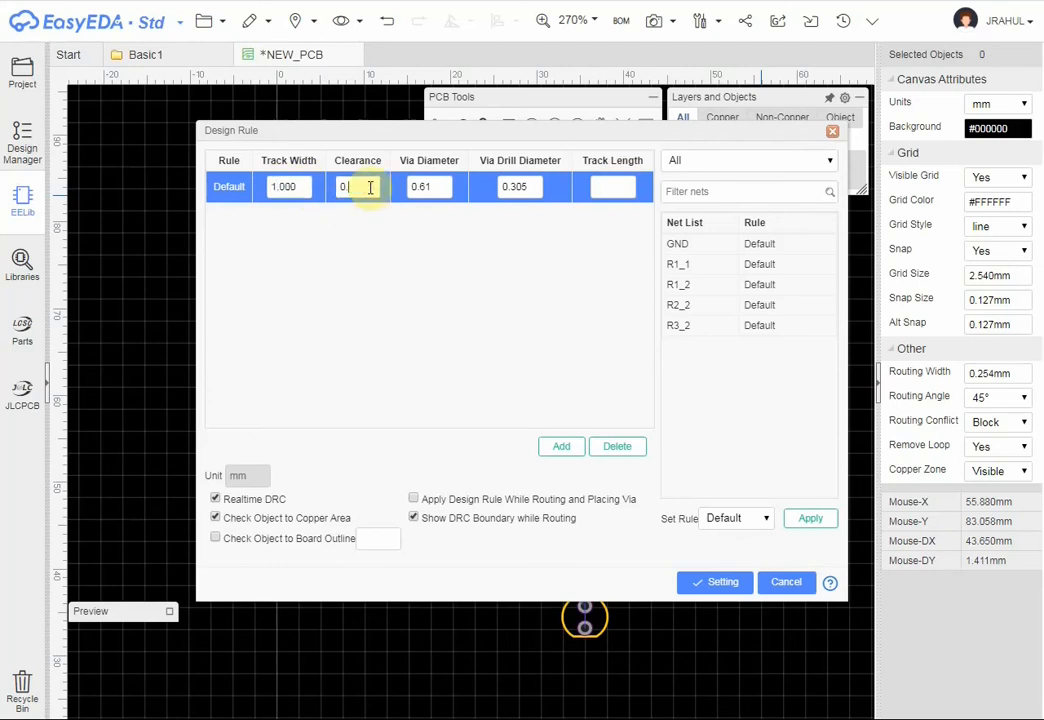
Set the Default rule's via diameter to 1 mm and its via drill diameter to 3 mm.
{"action": "left_click", "coordinate": [443, 186]}
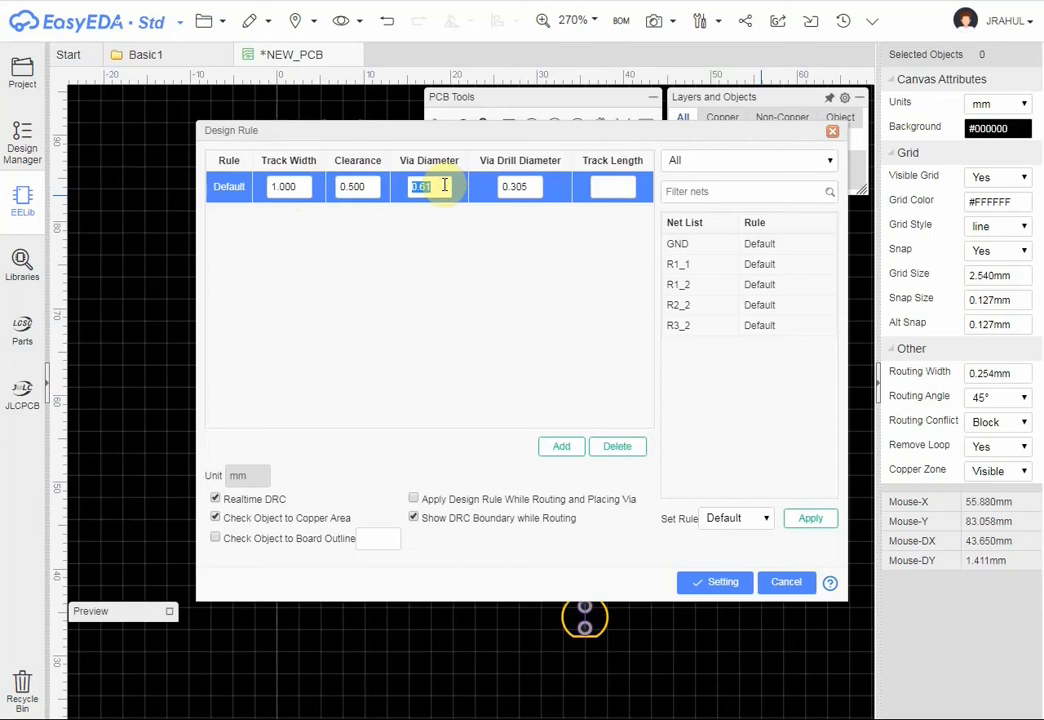
{"action": "type", "text": "1"}
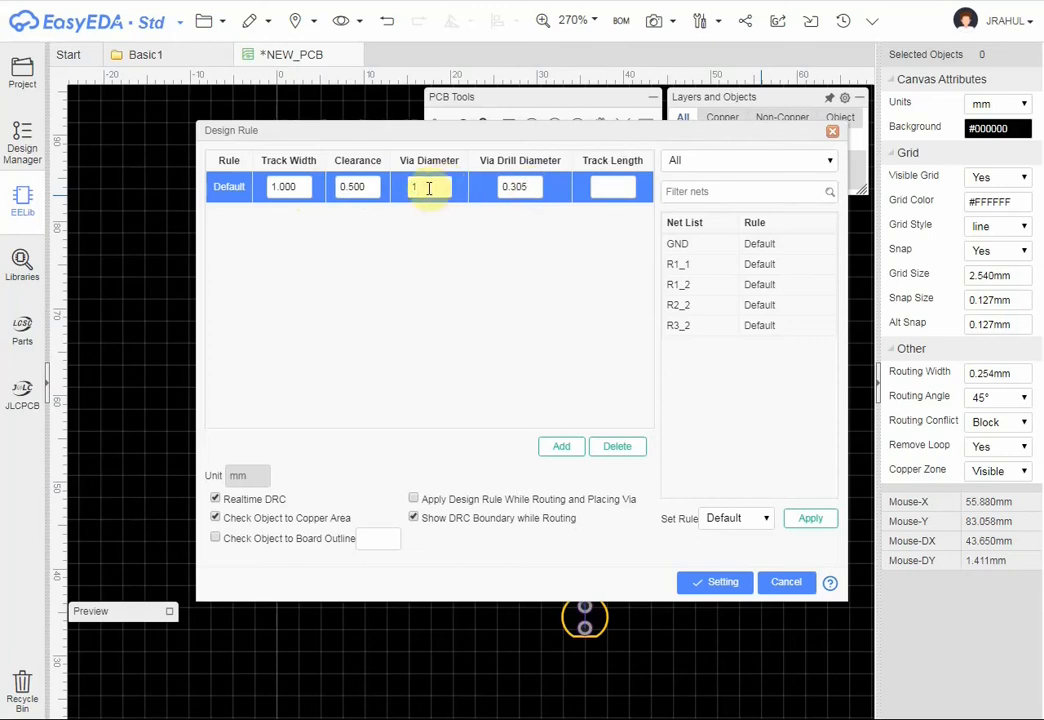
{"action": "left_click", "coordinate": [527, 187]}
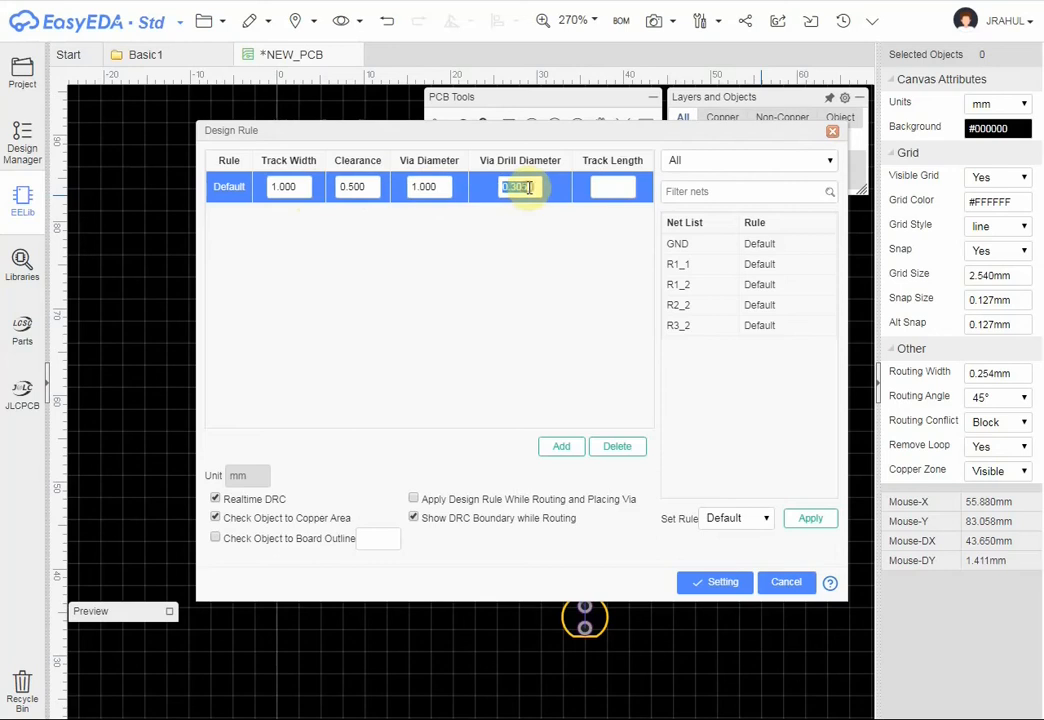
{"action": "type", "text": "3"}
{"action": "left_click_drag", "start_coordinate": [502, 128], "coordinate": [465, 146]}
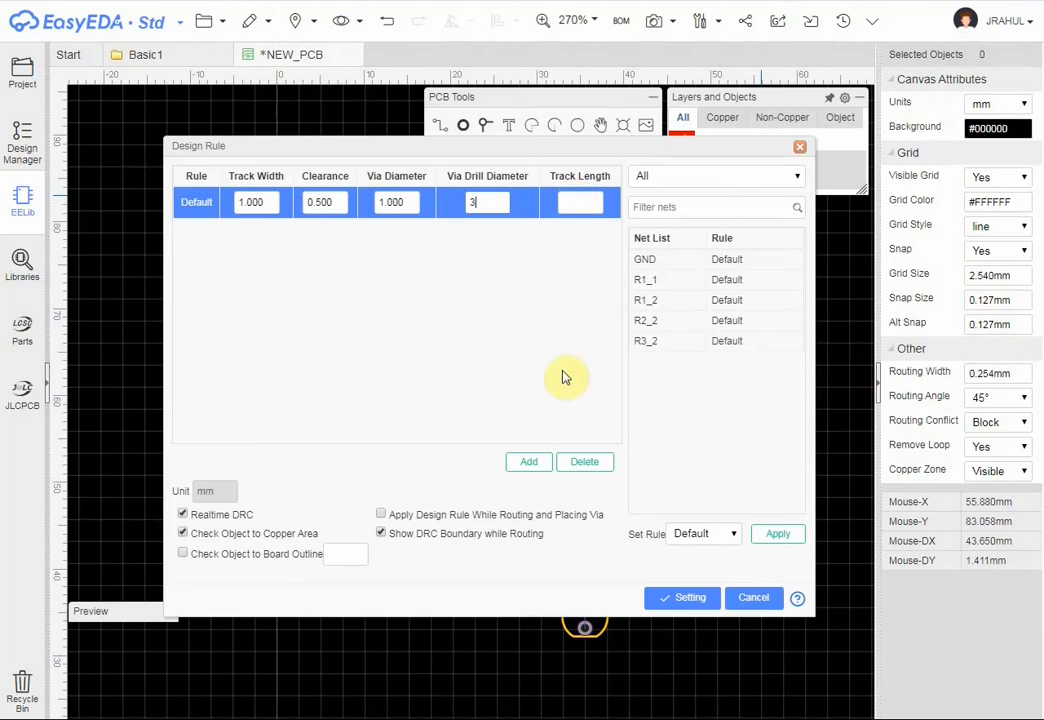
Enable applying the design rule while routing and placing vias, and try to save the design rules.
{"action": "left_click", "coordinate": [381, 515]}
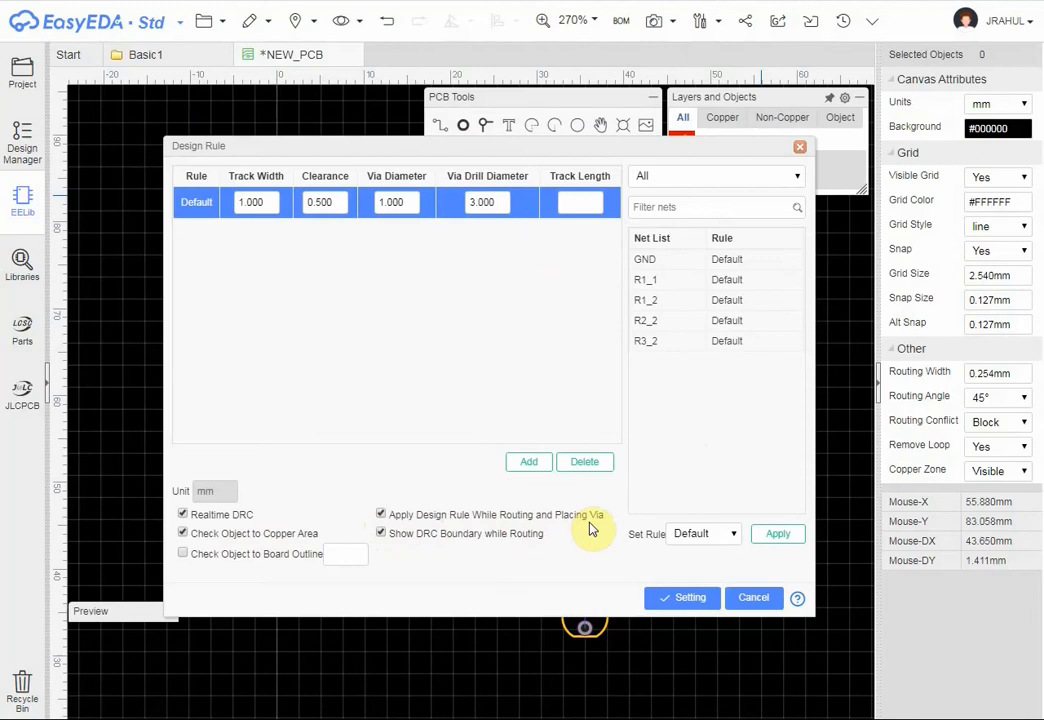
{"action": "left_click", "coordinate": [690, 598]}
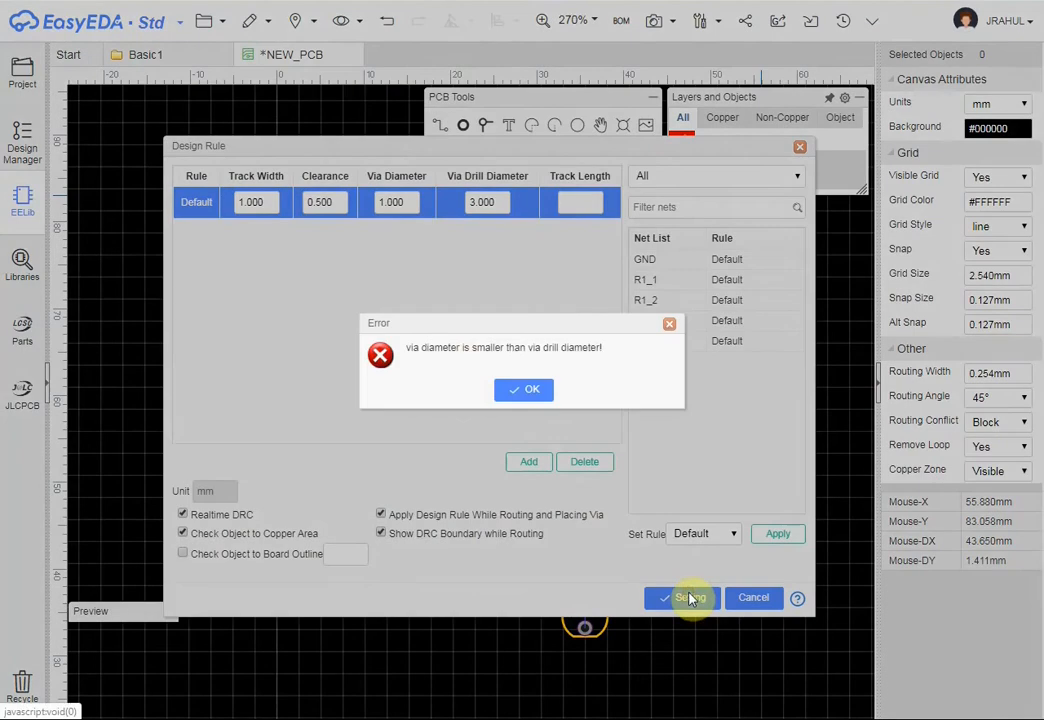
{"action": "left_click", "coordinate": [535, 393]}
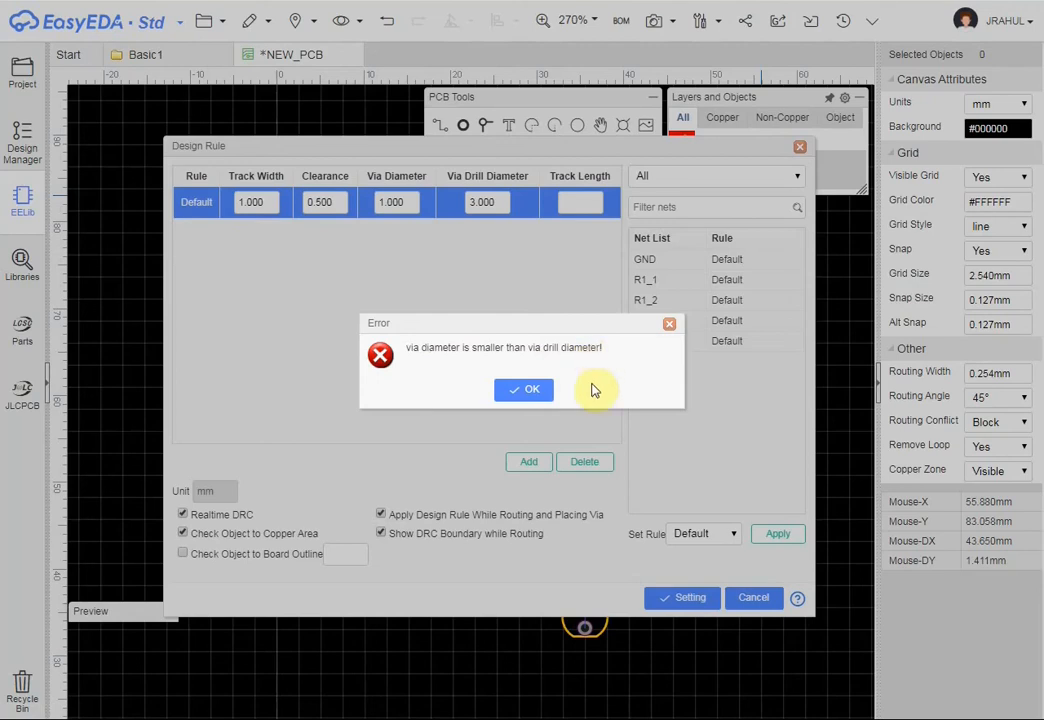
{"action": "left_click", "coordinate": [526, 392]}
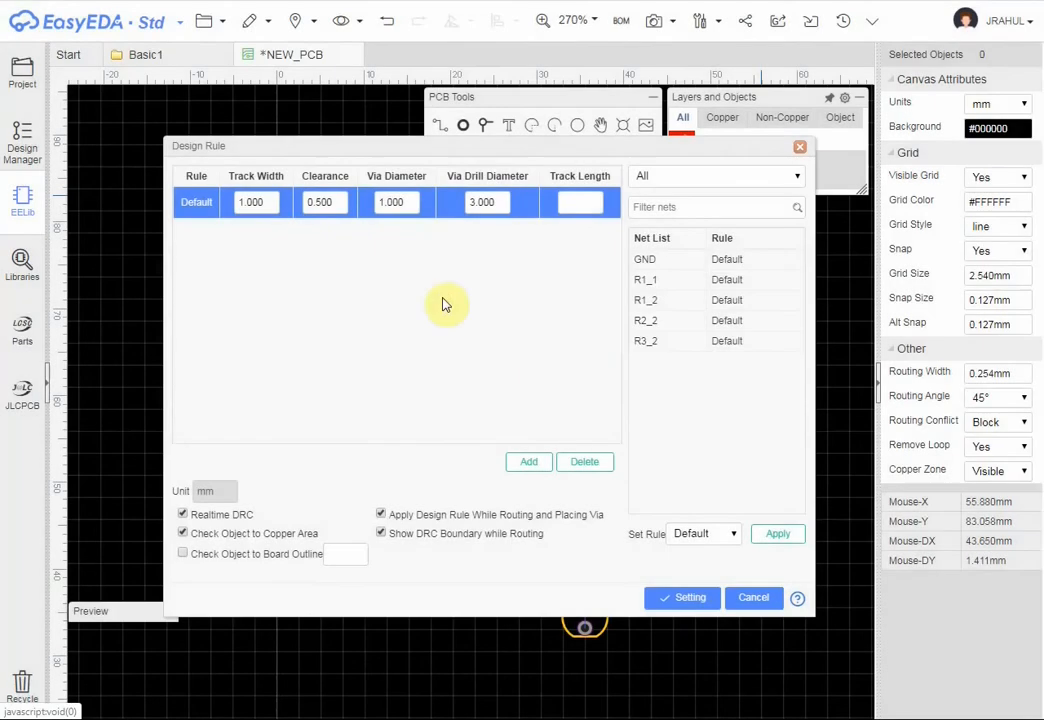
Set the Default rule's via diameter to 2 mm and via drill diameter to 1 mm, and save the design rules.
{"action": "double_click", "coordinate": [414, 199]}
{"action": "type", "text": "4"}
{"action": "key", "text": "BackSpace"}
{"action": "type", "text": "2"}
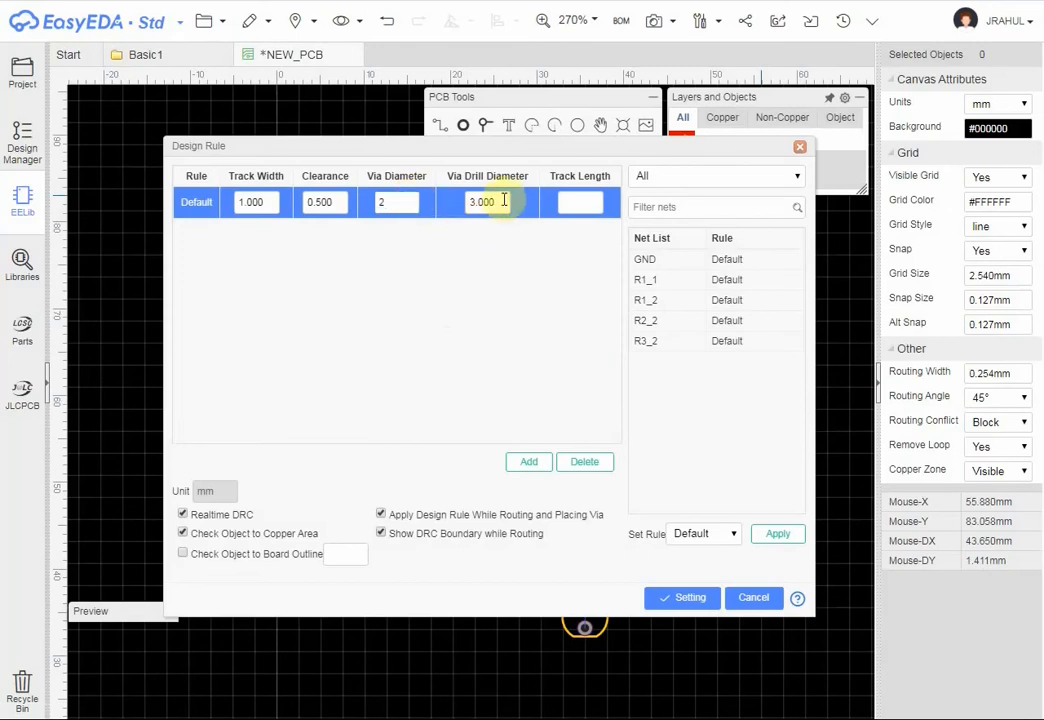
{"action": "double_click", "coordinate": [506, 200]}
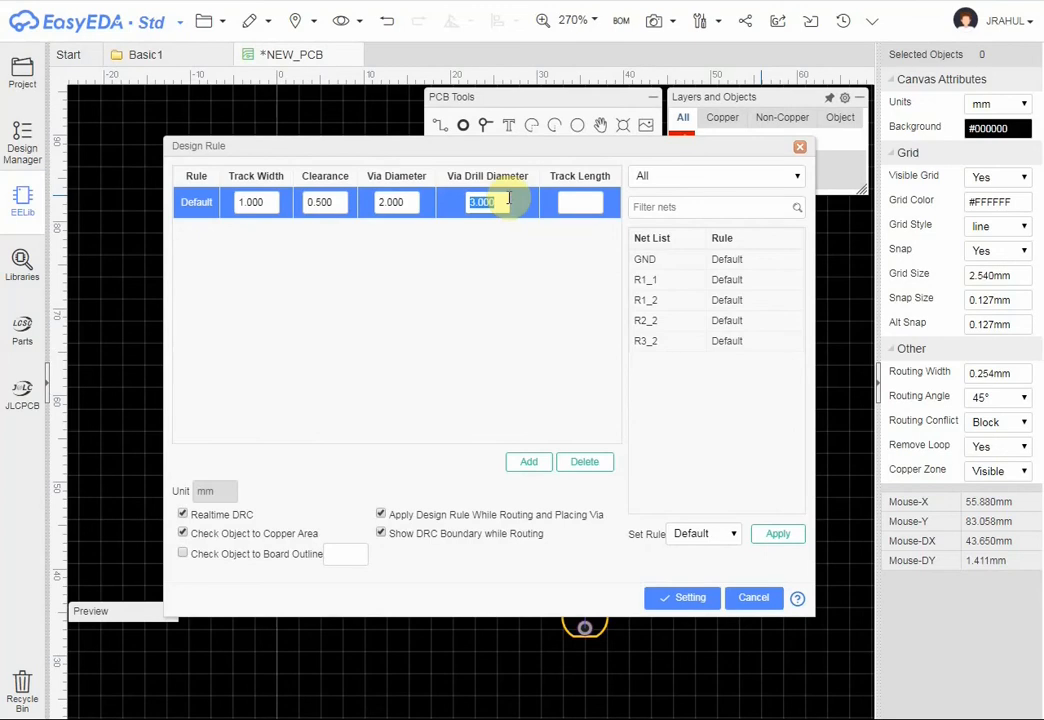
{"action": "type", "text": "1"}
{"action": "left_click", "coordinate": [668, 600]}
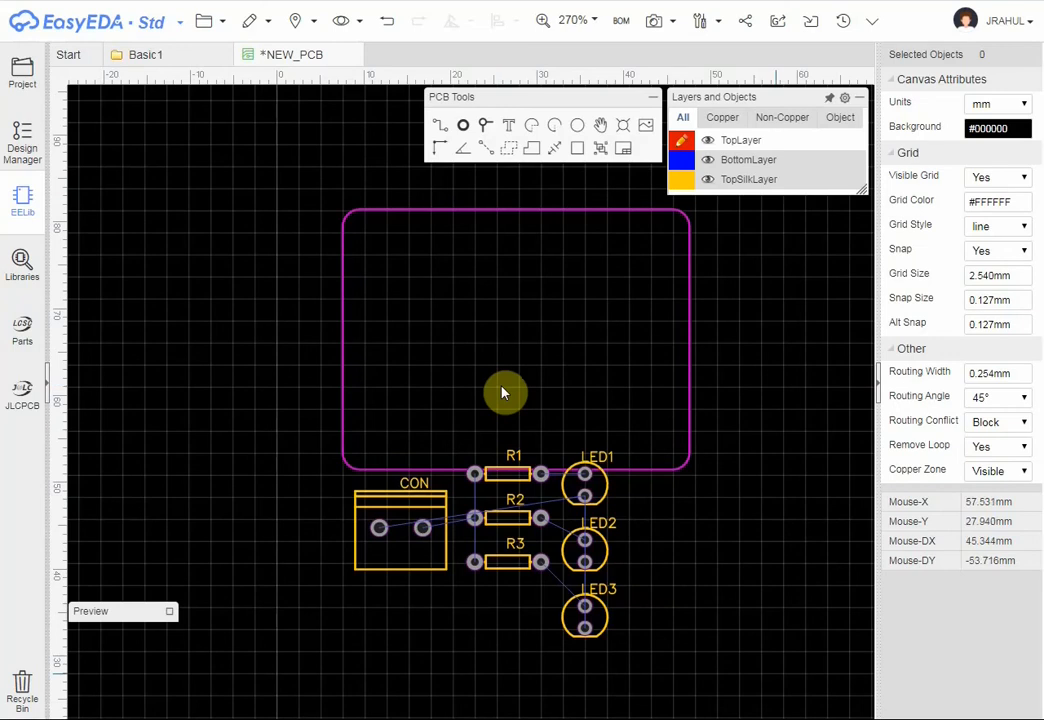
Examine the layer options available for the CON connector footprint.
{"action": "scroll", "coordinate": [527, 531], "scroll_direction": "down", "scroll_amount": 1}
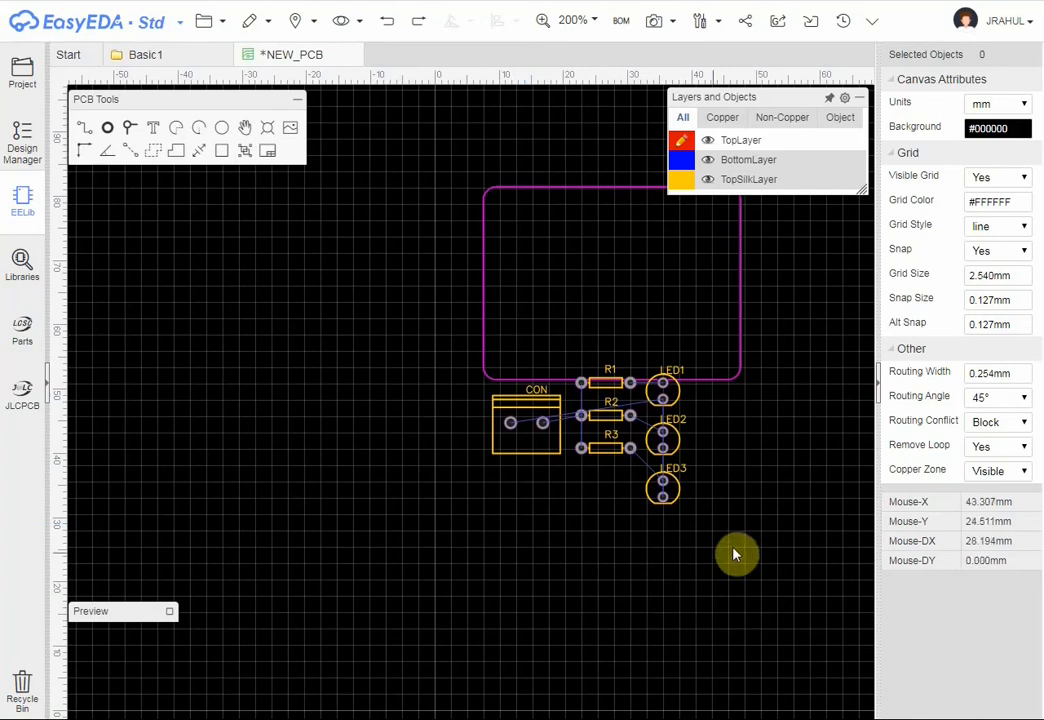
{"action": "left_click_drag", "start_coordinate": [734, 540], "coordinate": [668, 525]}
{"action": "left_click", "coordinate": [549, 454]}
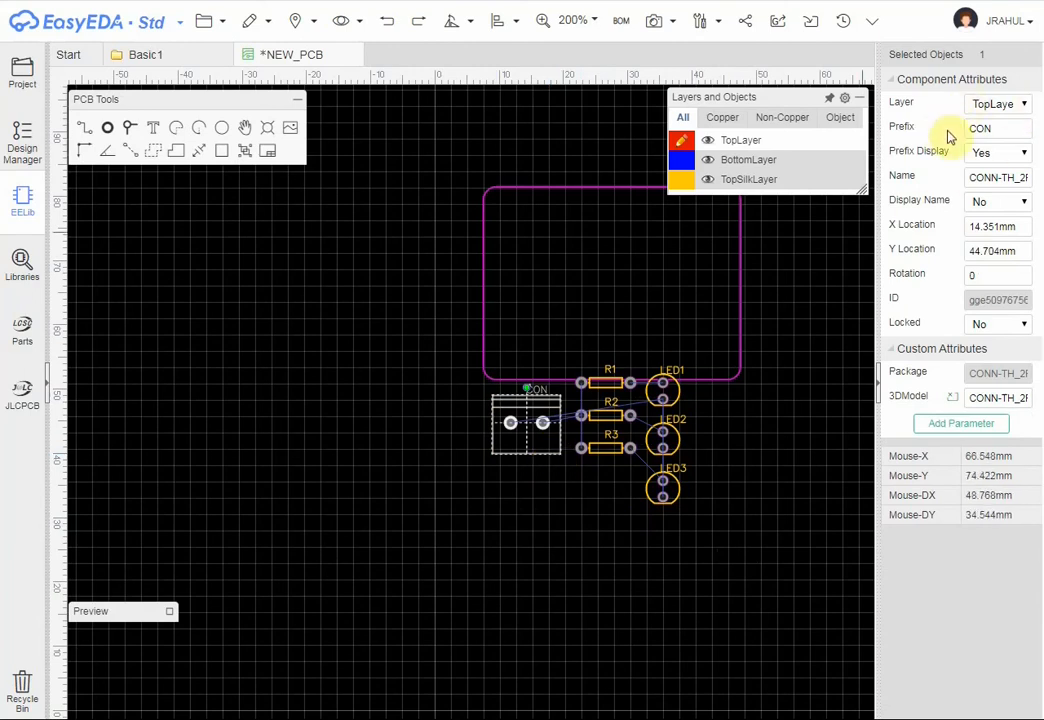
{"action": "left_click", "coordinate": [1019, 107]}
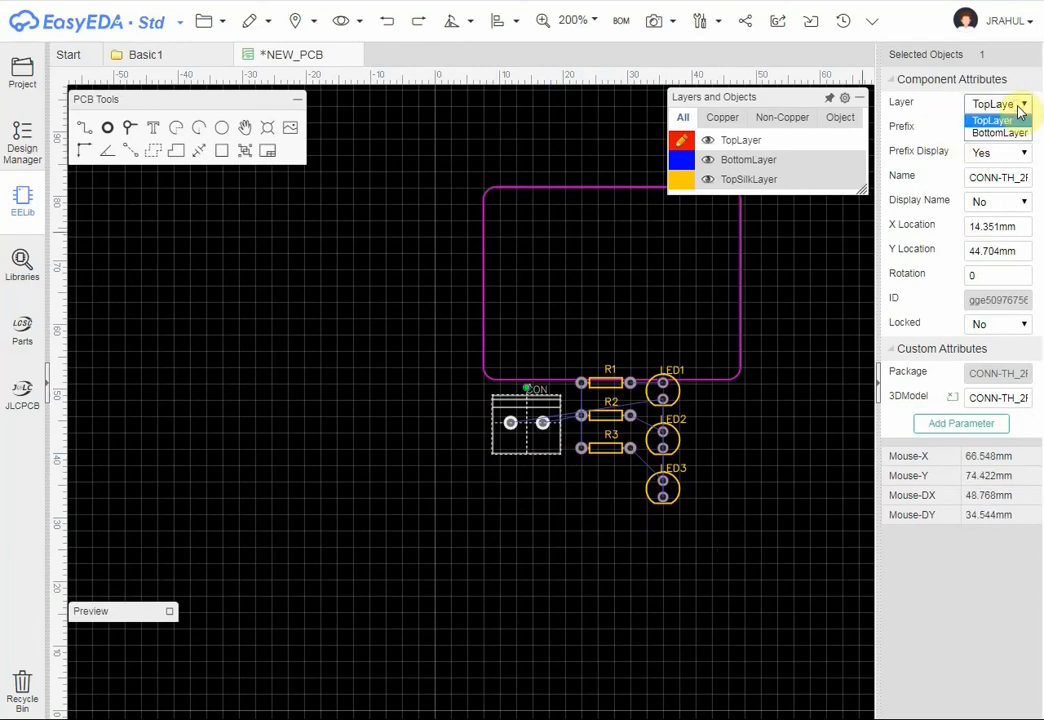
{"action": "left_click", "coordinate": [1019, 105]}
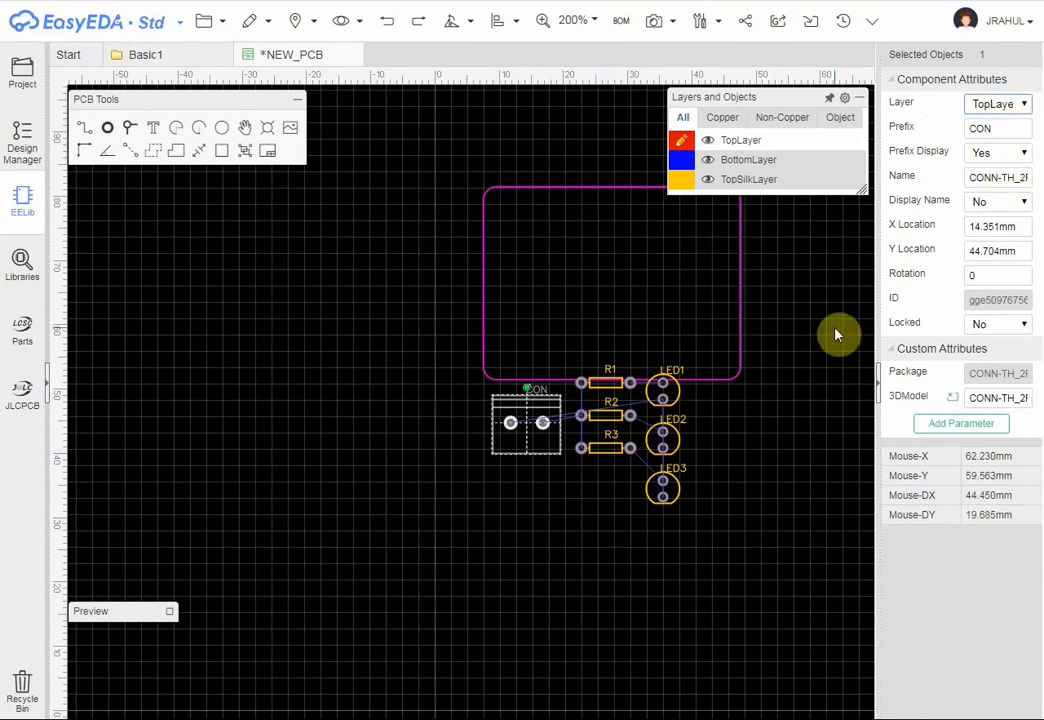
{"action": "left_click", "coordinate": [733, 506]}
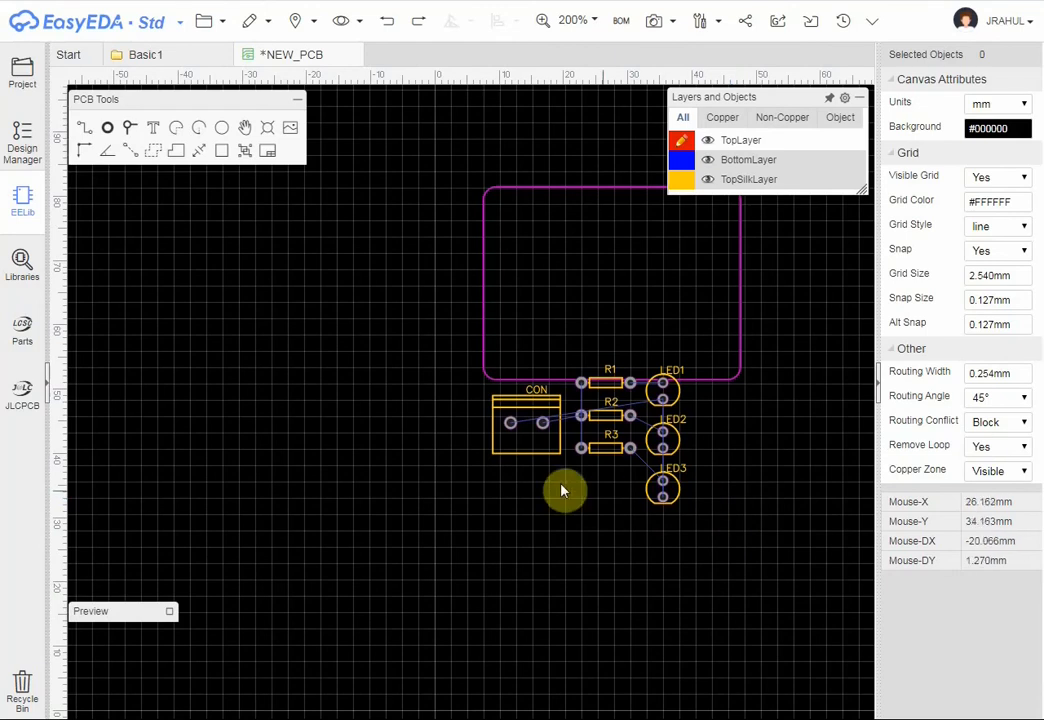
Move the CON connector inside the board outline near its left edge, about X 13.7 mm, Y 66.4 mm, and rotate it to 90°.
{"action": "left_click", "coordinate": [536, 458]}
{"action": "left_click_drag", "start_coordinate": [536, 458], "coordinate": [532, 319]}
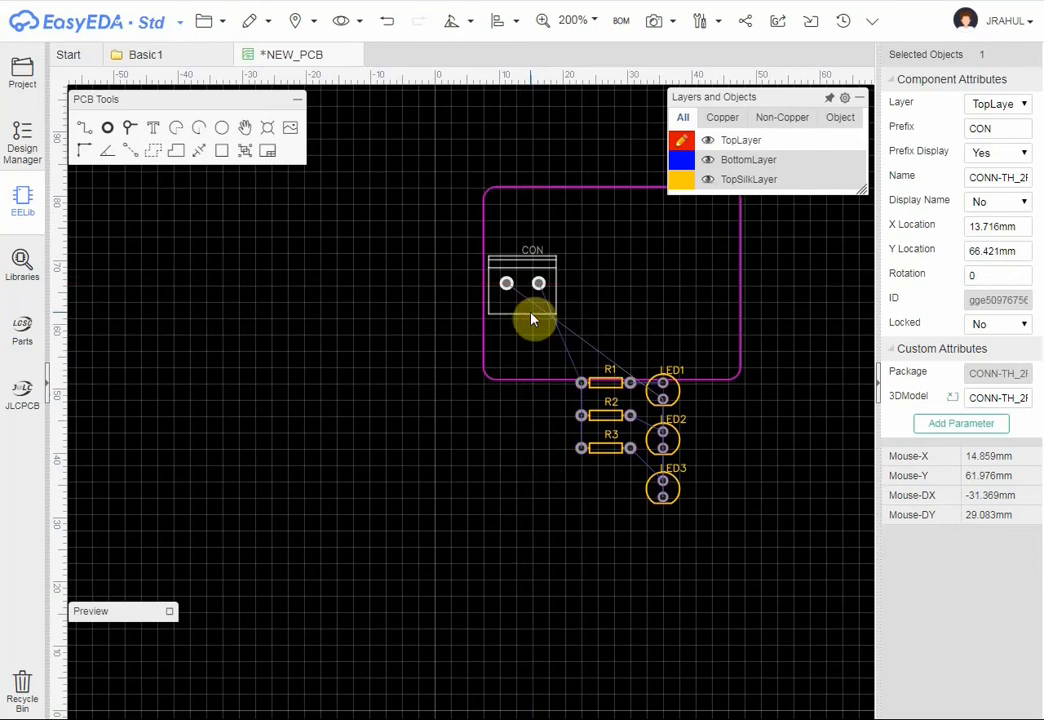
{"action": "key", "text": "space"}
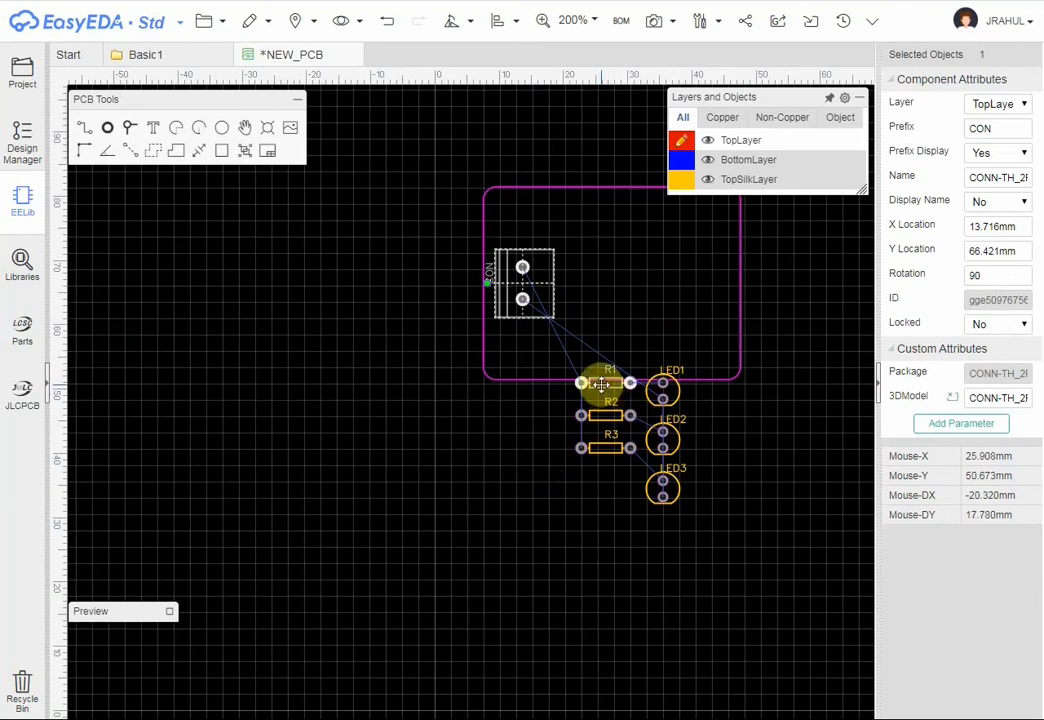
Move resistors R1, R2 and R3 inside the board outline, stacked vertically to the right of CON at about X 27 mm.
{"action": "left_click_drag", "start_coordinate": [603, 393], "coordinate": [603, 222]}
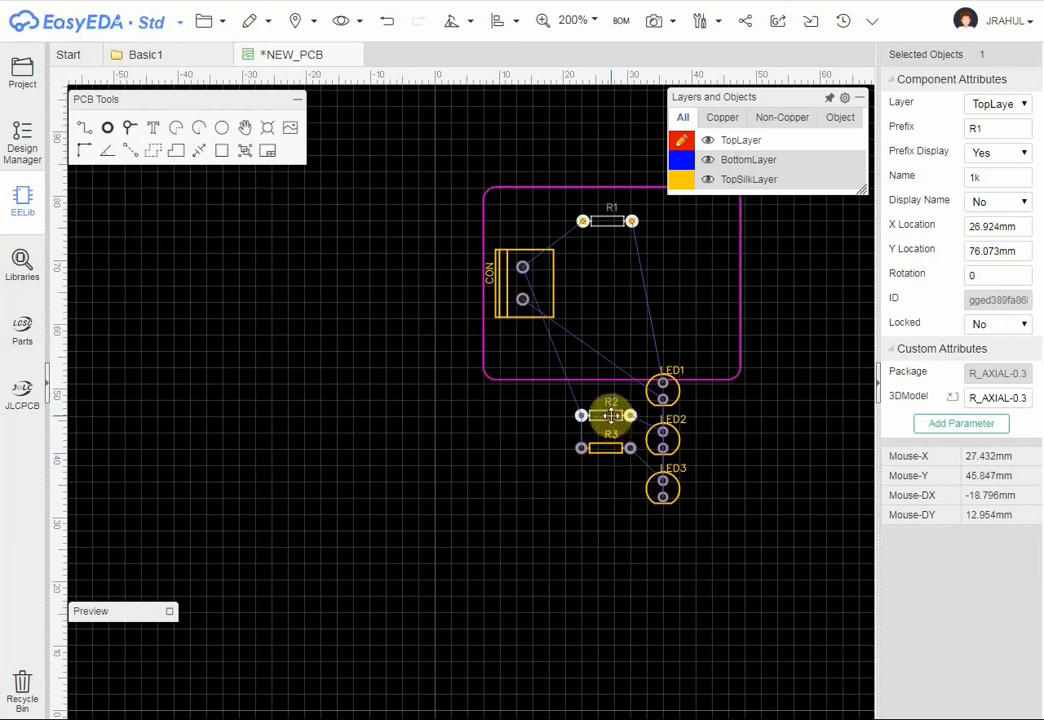
{"action": "left_click_drag", "start_coordinate": [611, 415], "coordinate": [612, 265]}
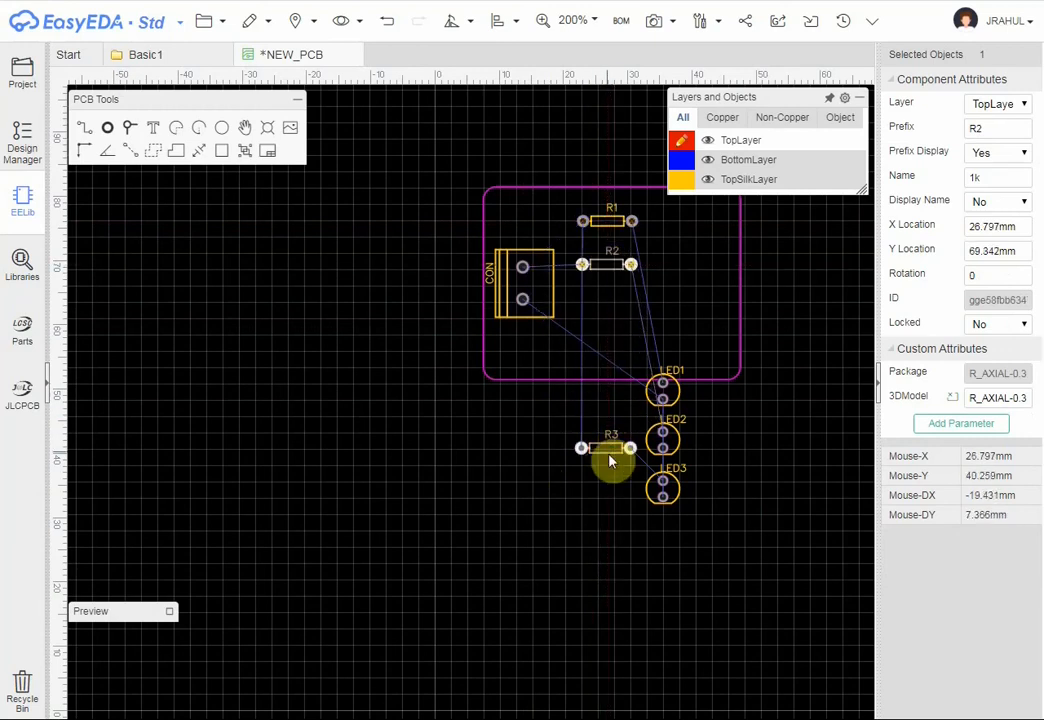
{"action": "left_click", "coordinate": [611, 460]}
{"action": "left_click_drag", "start_coordinate": [611, 460], "coordinate": [608, 318]}
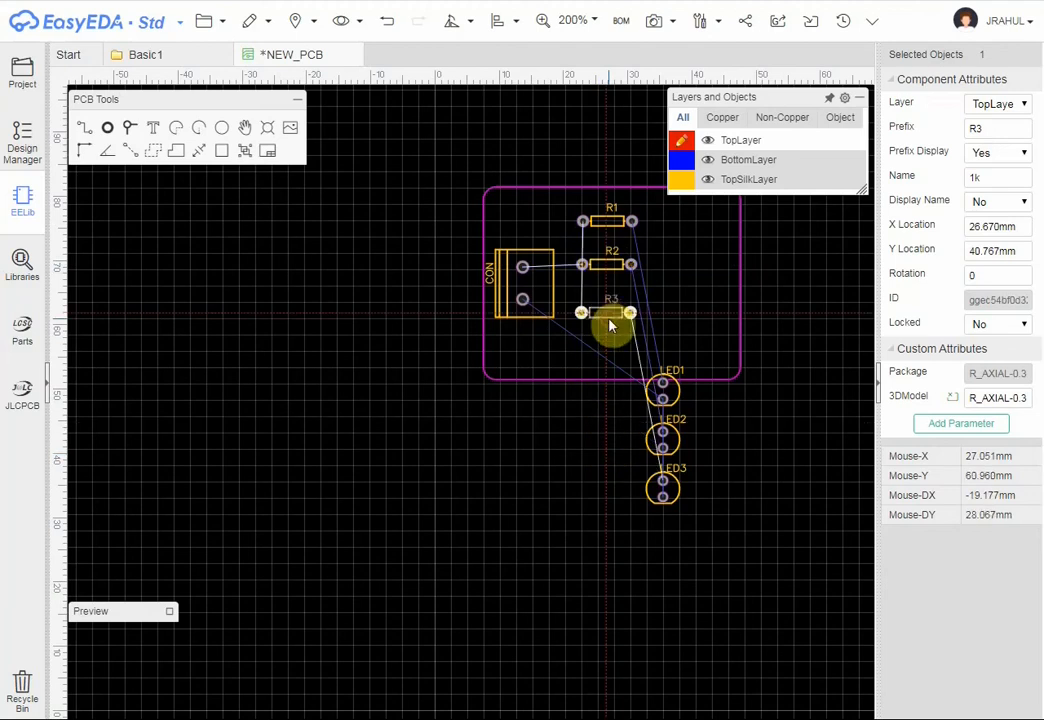
Move LED1, LED2 and LED3 inside the board outline, stacked vertically right of the resistors at about X 38 mm.
{"action": "left_click", "coordinate": [678, 407]}
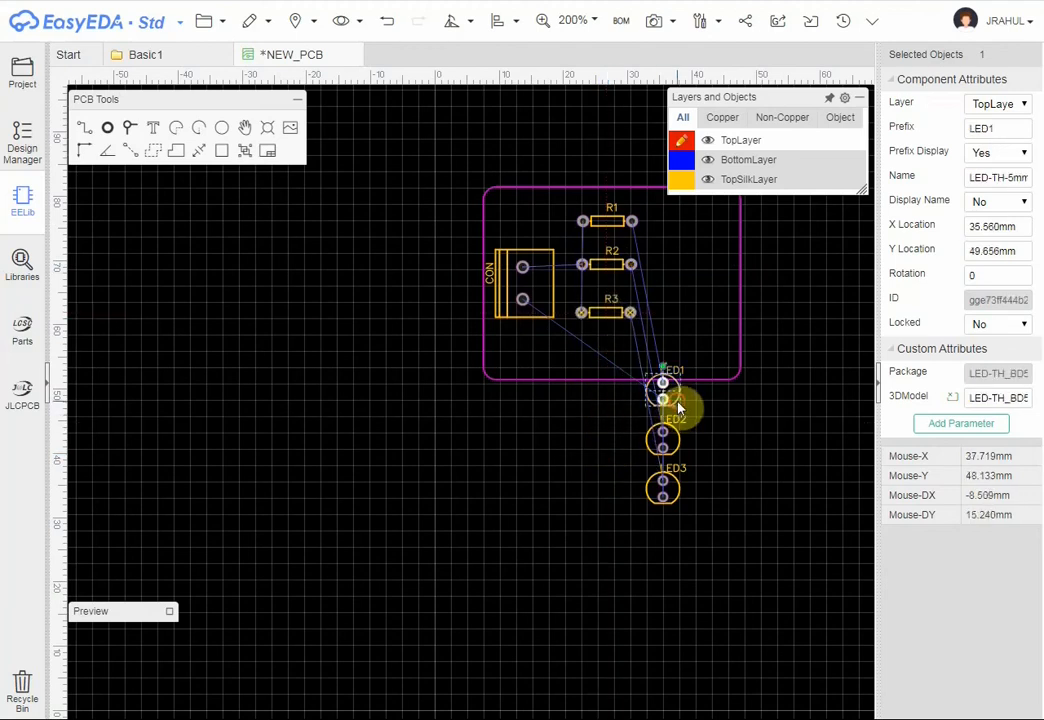
{"action": "left_click_drag", "start_coordinate": [678, 407], "coordinate": [692, 250]}
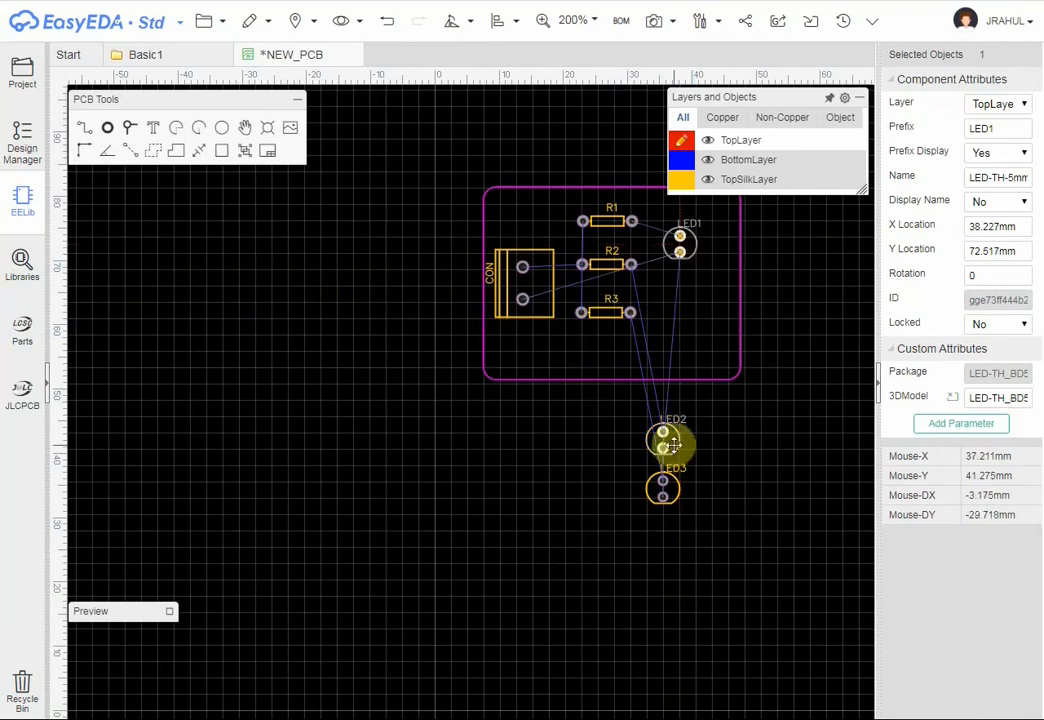
{"action": "left_click_drag", "start_coordinate": [673, 445], "coordinate": [689, 296]}
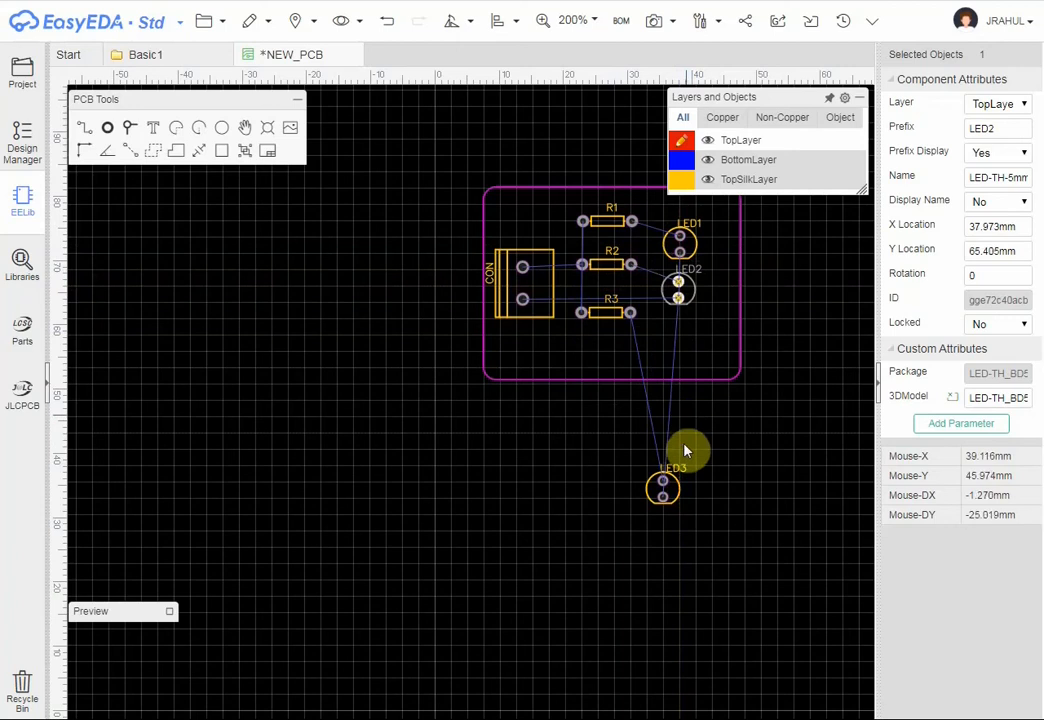
{"action": "left_click", "coordinate": [680, 491]}
{"action": "left_click_drag", "start_coordinate": [680, 491], "coordinate": [694, 345]}
Shift R3, R2 and R1 slightly downward so each resistor lines up with the upper pad of its matching LED.
{"action": "scroll", "coordinate": [729, 228], "scroll_direction": "up", "scroll_amount": 1}
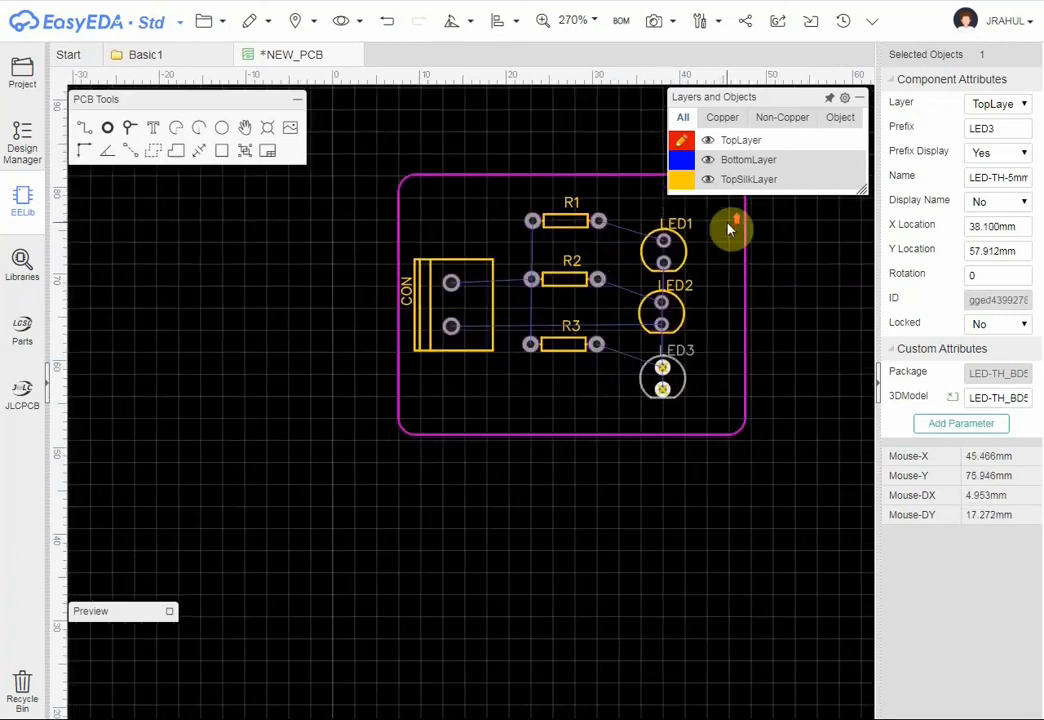
{"action": "scroll", "coordinate": [727, 246], "scroll_direction": "up", "scroll_amount": 1}
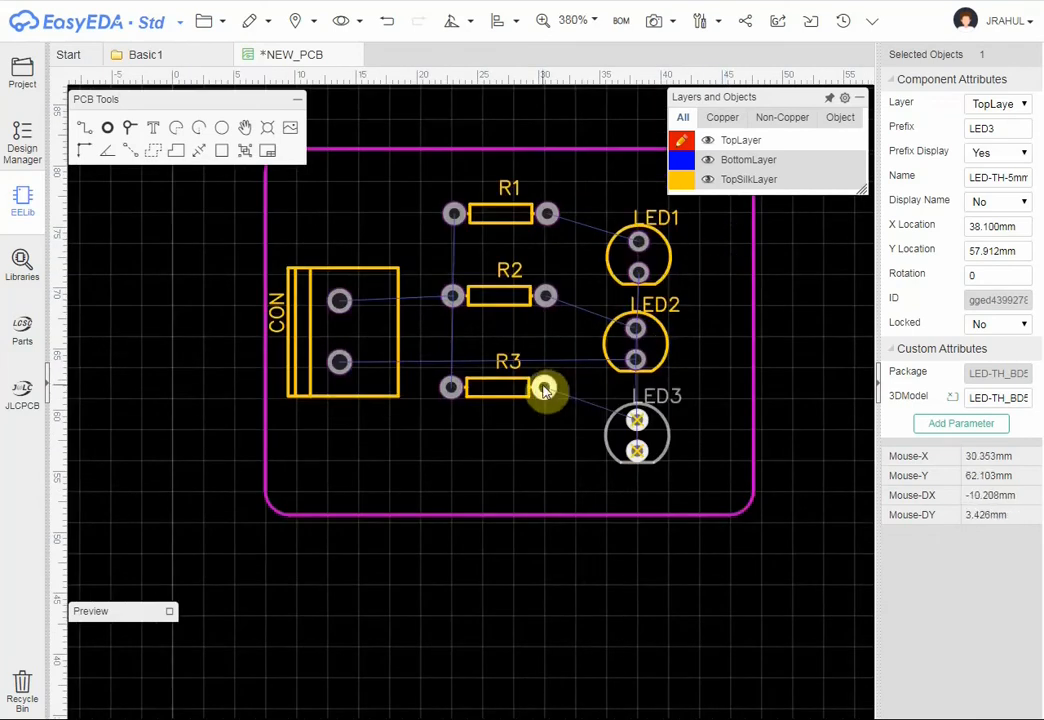
{"action": "left_click_drag", "start_coordinate": [489, 406], "coordinate": [498, 424]}
{"action": "left_click_drag", "start_coordinate": [507, 302], "coordinate": [511, 334]}
{"action": "left_click", "coordinate": [497, 230]}
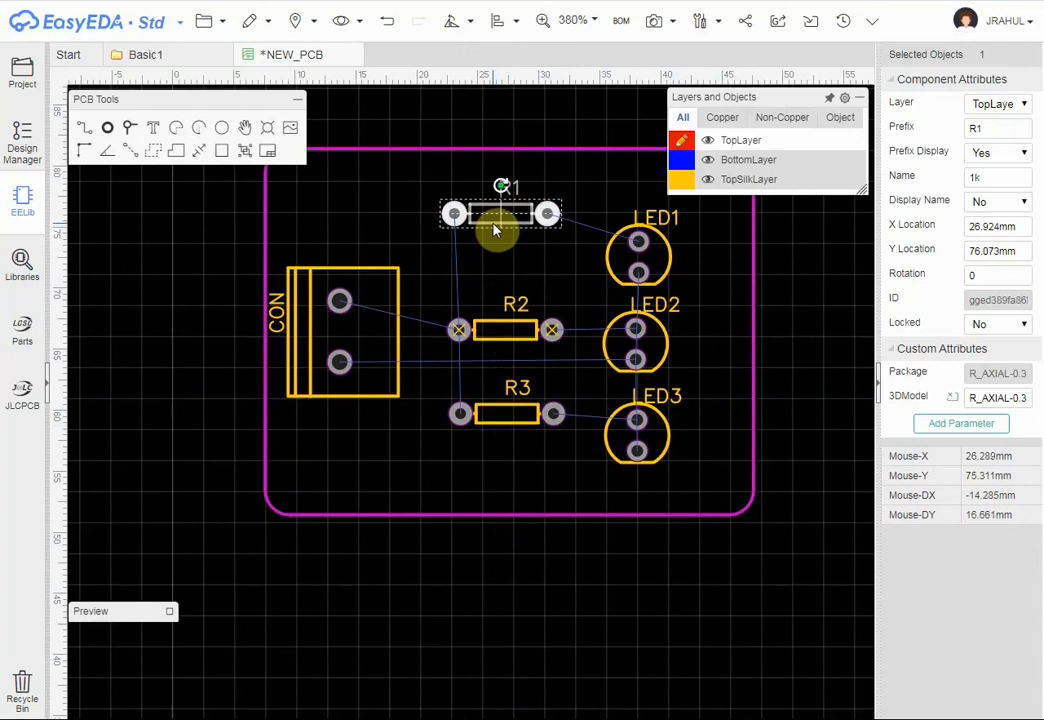
{"action": "left_click_drag", "start_coordinate": [494, 230], "coordinate": [496, 254]}
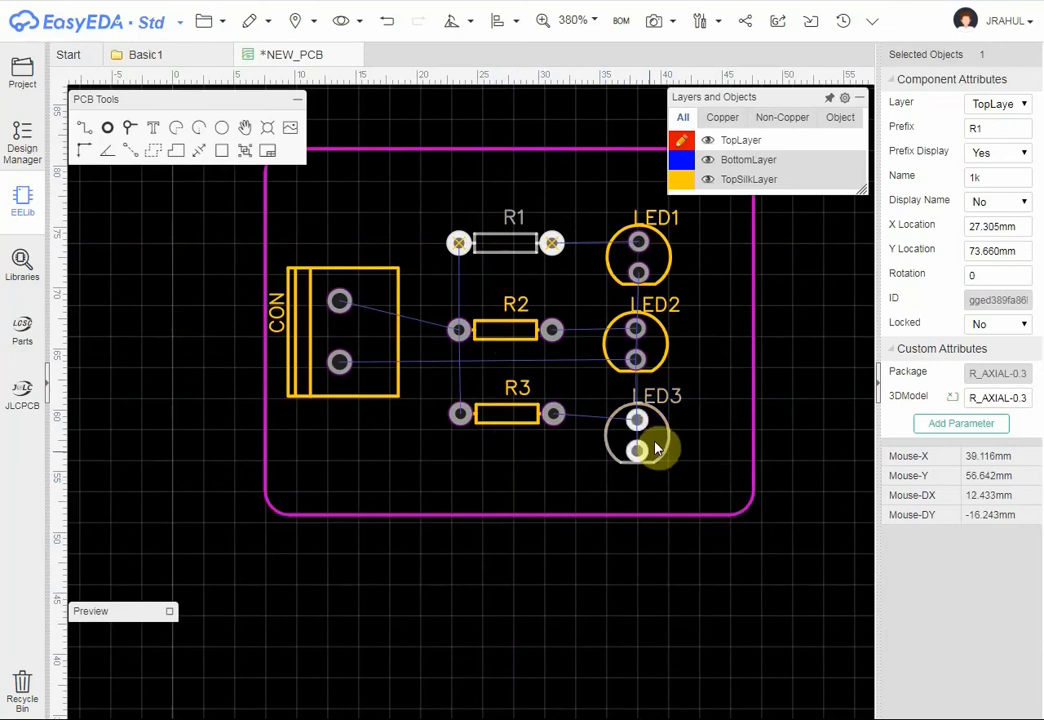
{"action": "key", "text": "Escape"}
Move the LED1, LED2 and LED3 silkscreen labels off their component outlines, placing each one just right of its LED.
{"action": "left_click", "coordinate": [670, 222]}
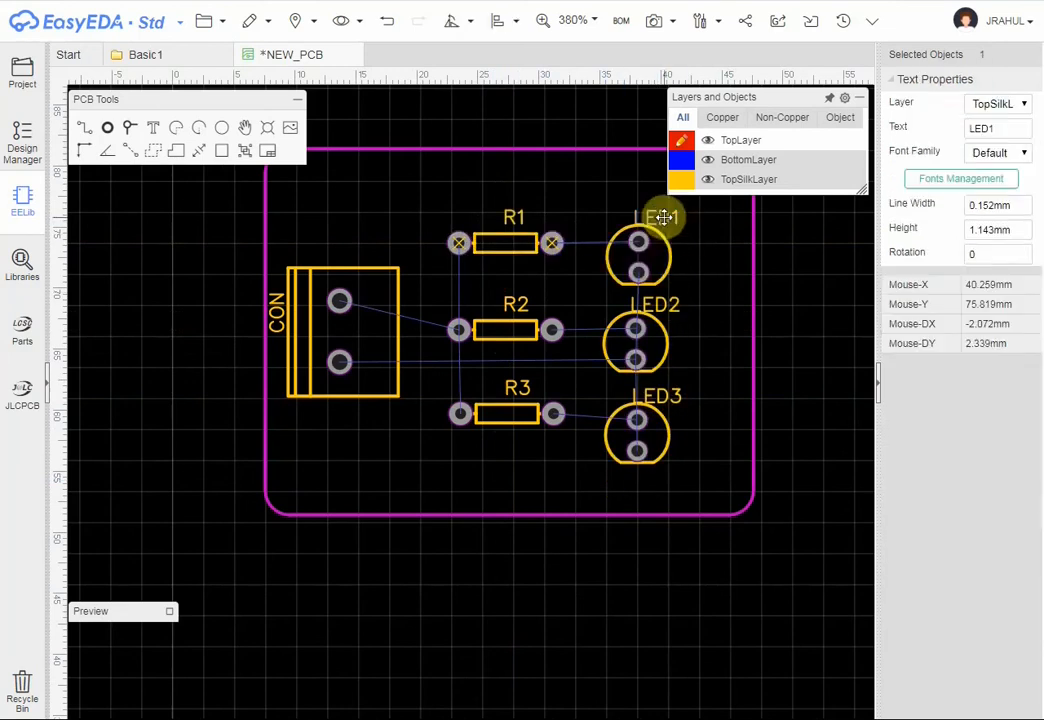
{"action": "left_click_drag", "start_coordinate": [671, 221], "coordinate": [705, 250]}
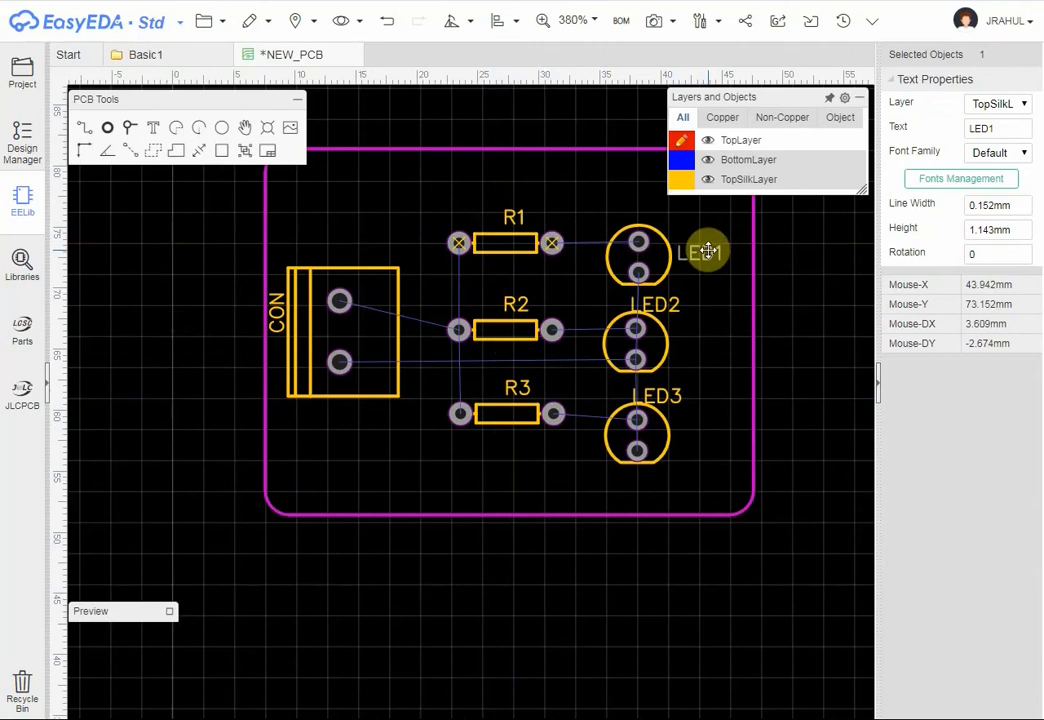
{"action": "left_click", "coordinate": [670, 308]}
{"action": "left_click_drag", "start_coordinate": [670, 308], "coordinate": [710, 341]}
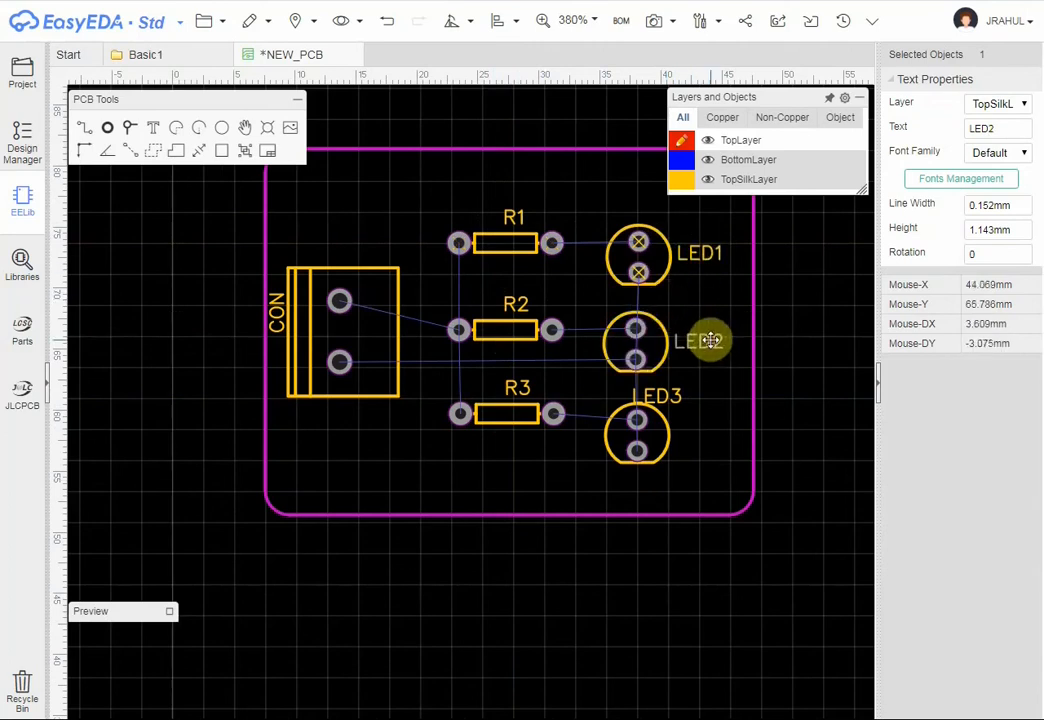
{"action": "left_click_drag", "start_coordinate": [673, 396], "coordinate": [722, 430]}
{"action": "double_click", "coordinate": [722, 430]}
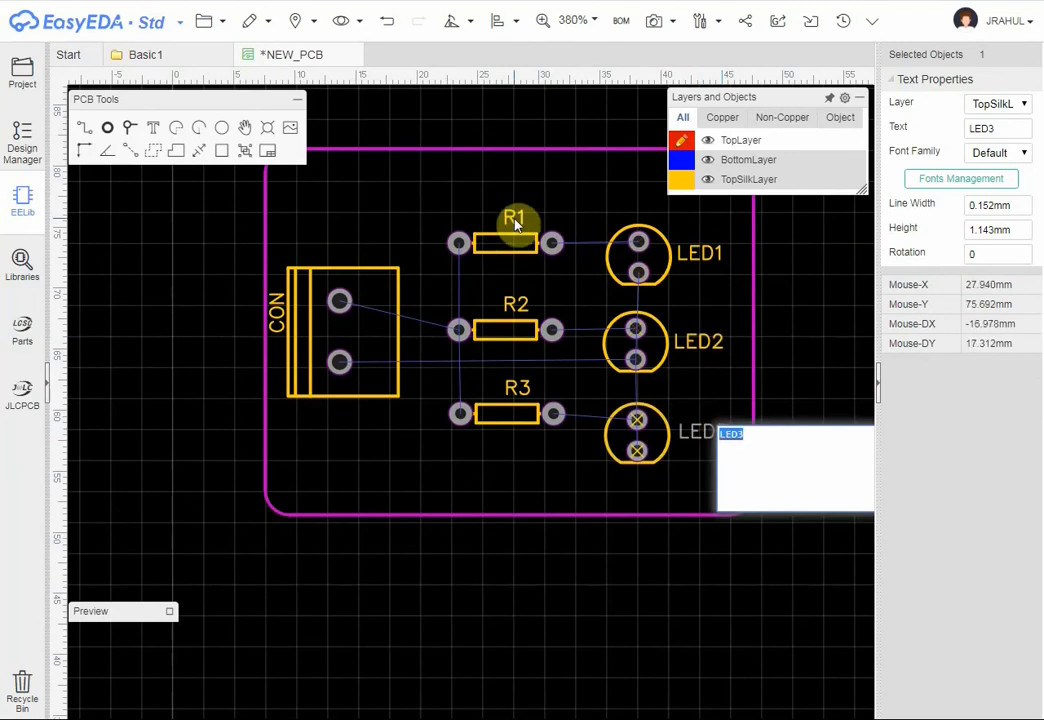
{"action": "left_click", "coordinate": [592, 481]}
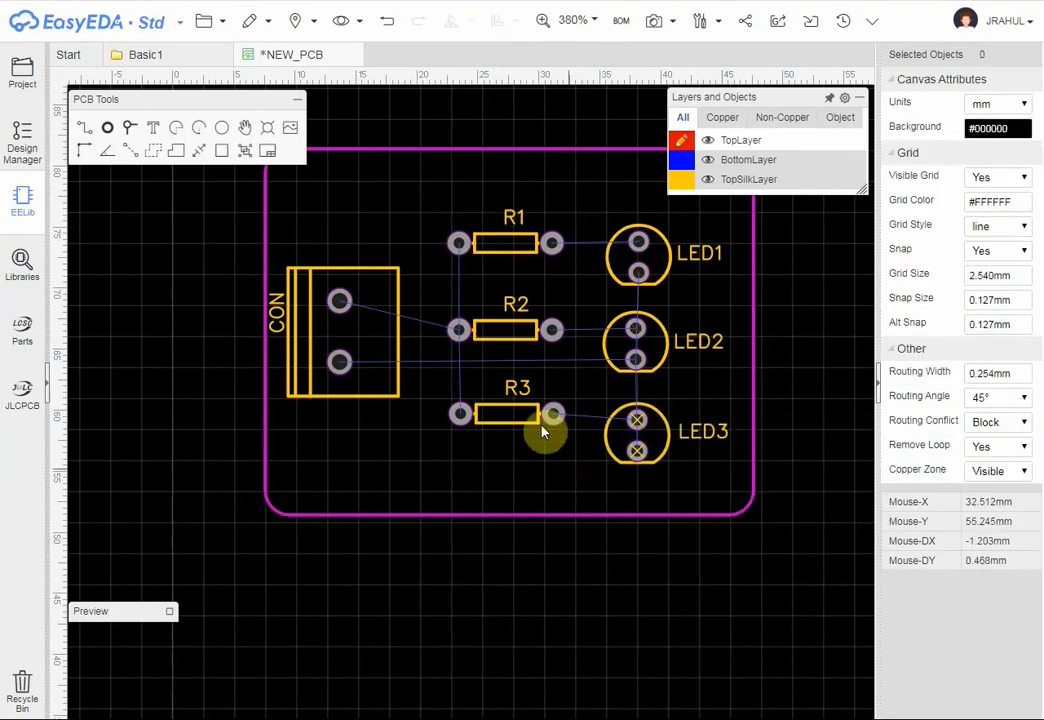
Nudge the R1, R2 and R3 labels so each sits centred above its resistor, and save the PCB.
{"action": "left_click", "coordinate": [513, 222]}
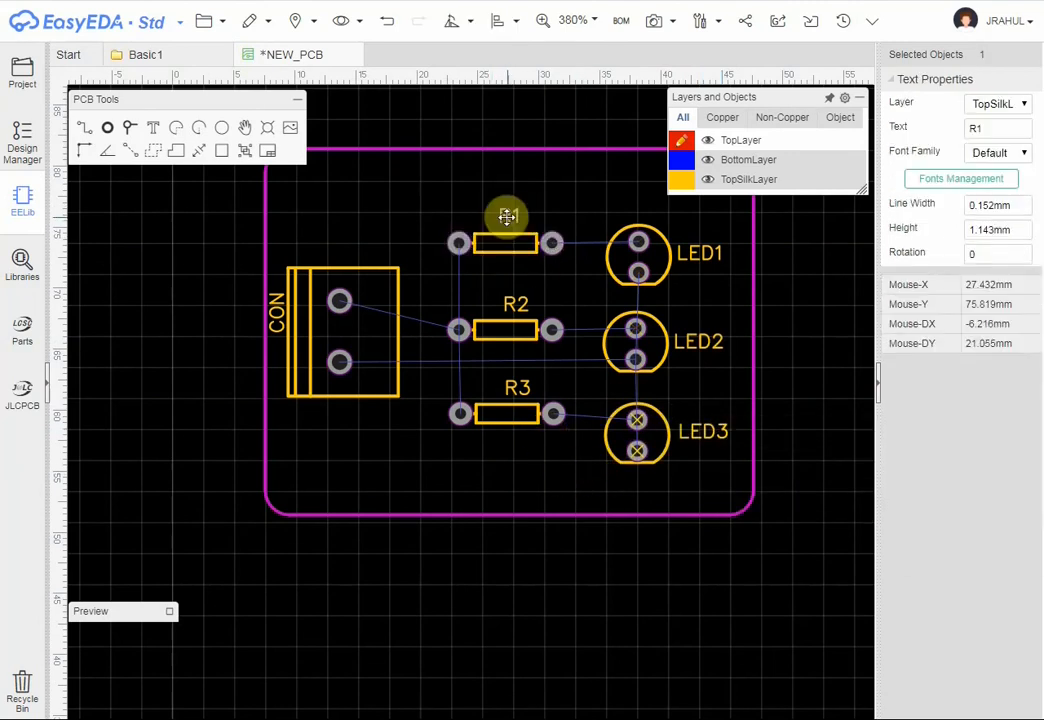
{"action": "left_click", "coordinate": [517, 305]}
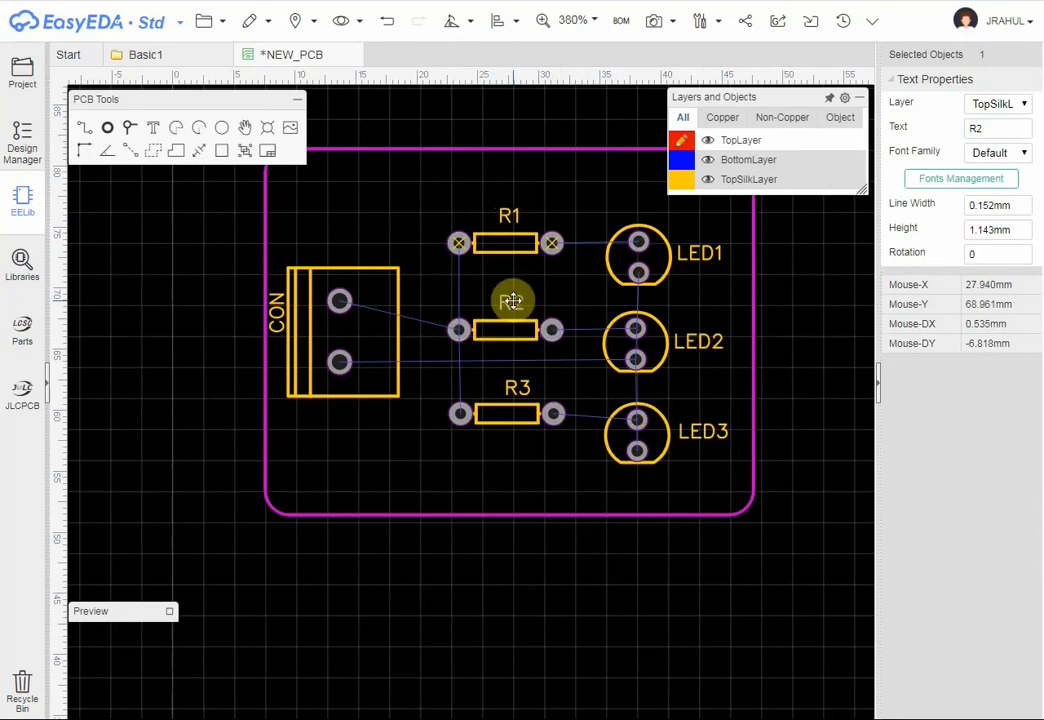
{"action": "left_click", "coordinate": [517, 386]}
{"action": "left_click_drag", "start_coordinate": [517, 386], "coordinate": [507, 384]}
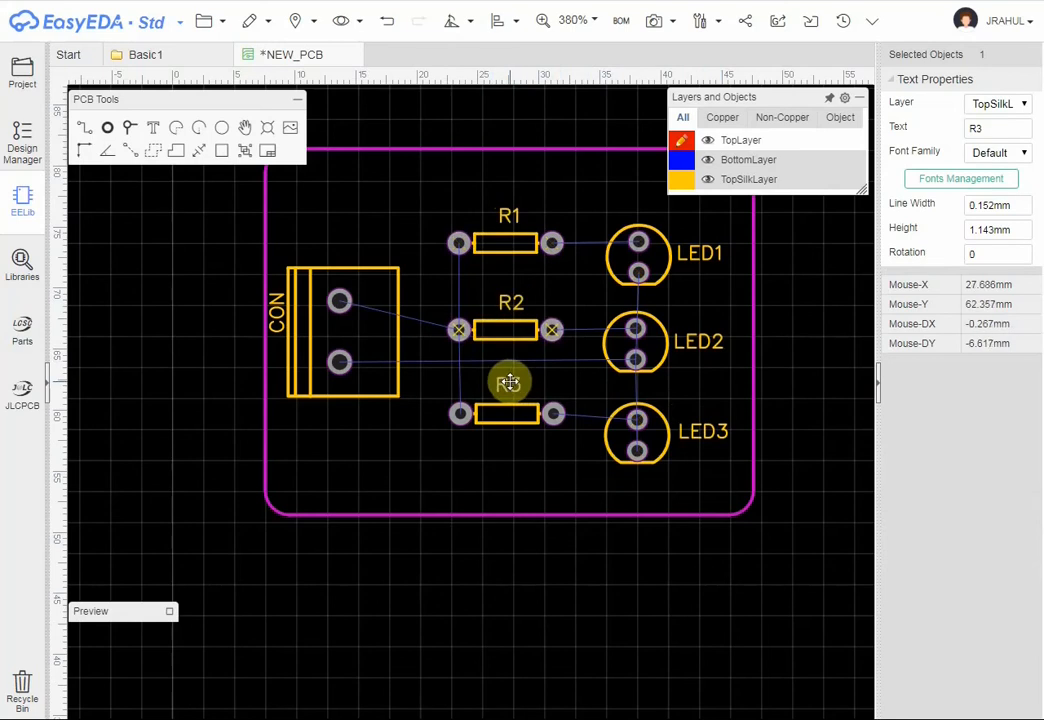
{"action": "left_click", "coordinate": [699, 432]}
{"action": "left_click", "coordinate": [698, 431]}
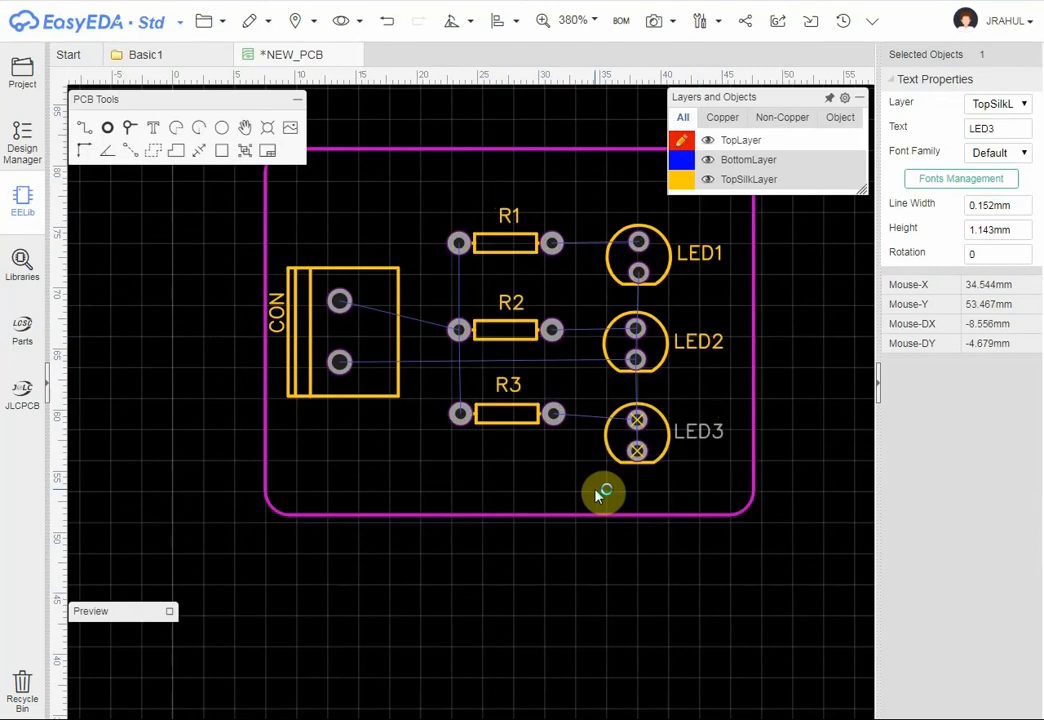
{"action": "left_click", "coordinate": [220, 22]}
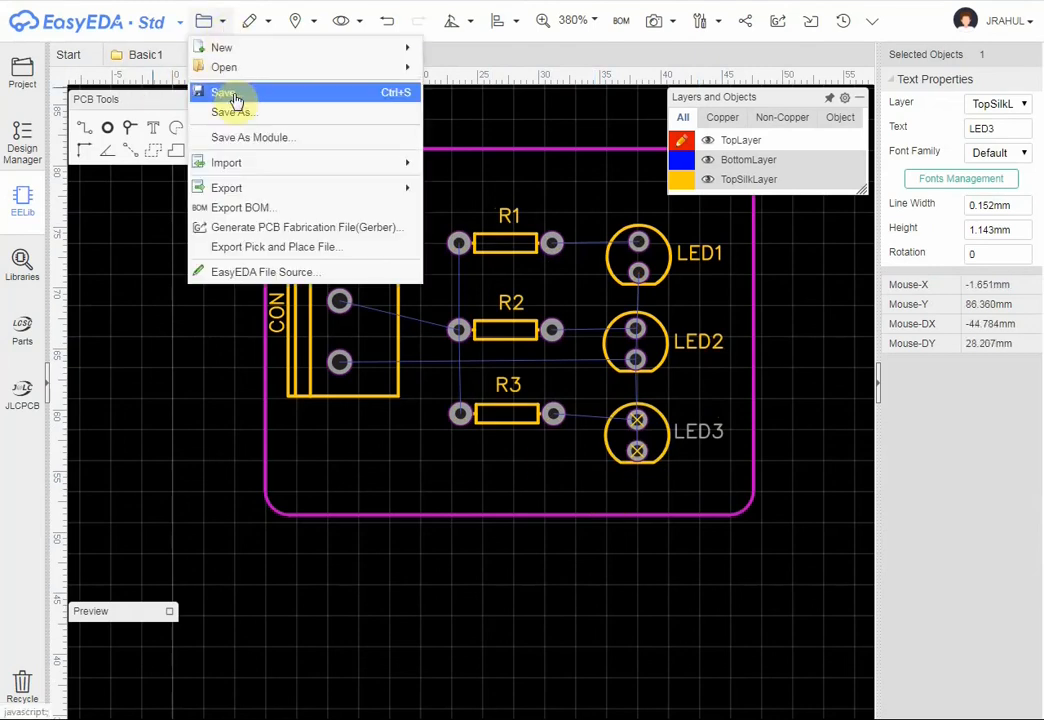
{"action": "left_click", "coordinate": [233, 93]}
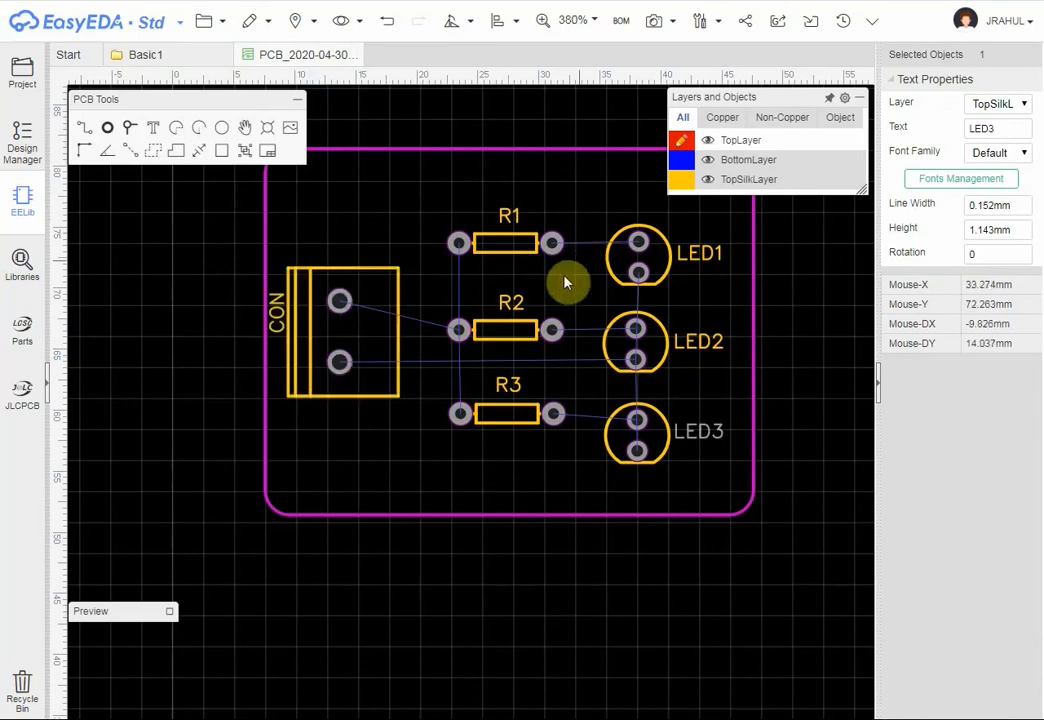
Make BottomLayer the active layer and route a track from CON's upper pad to R1's left pad with one angled bend.
{"action": "mouse_move", "coordinate": [681, 172]}
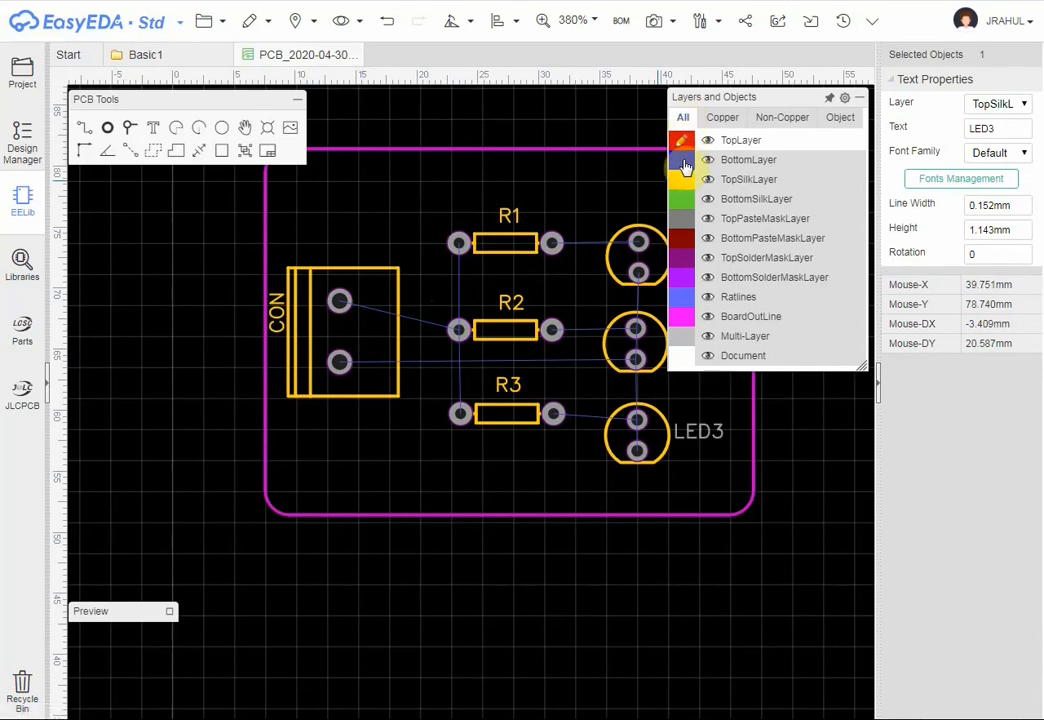
{"action": "left_click", "coordinate": [683, 164]}
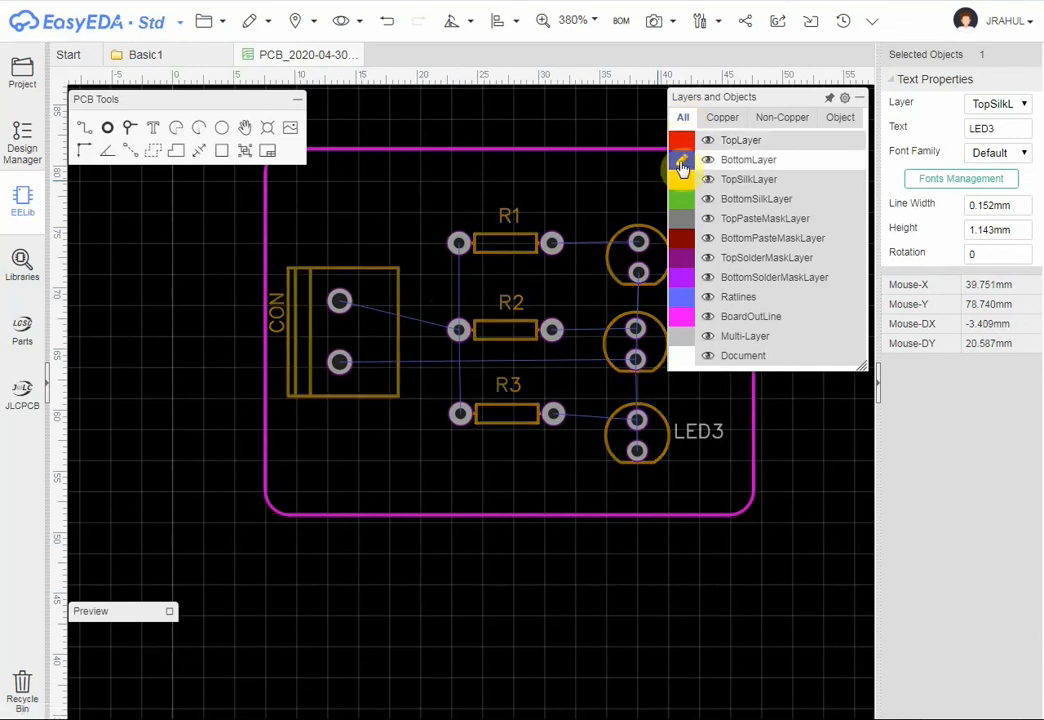
{"action": "mouse_move", "coordinate": [685, 166]}
{"action": "left_click", "coordinate": [357, 298]}
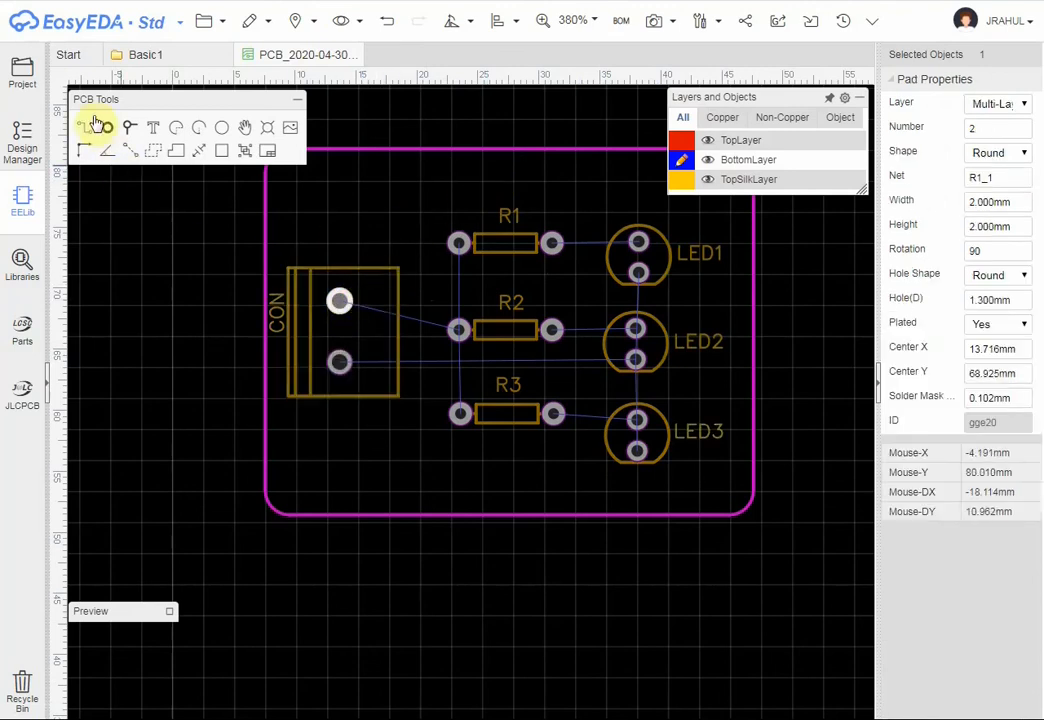
{"action": "left_click_drag", "start_coordinate": [133, 100], "coordinate": [147, 102]}
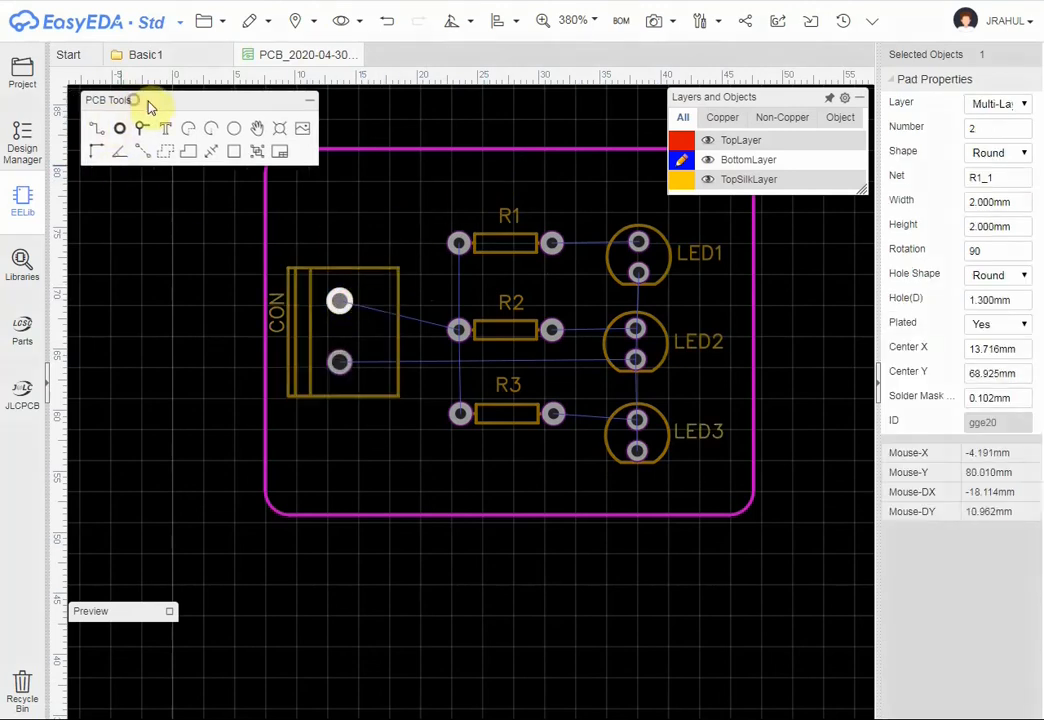
{"action": "left_click", "coordinate": [98, 131]}
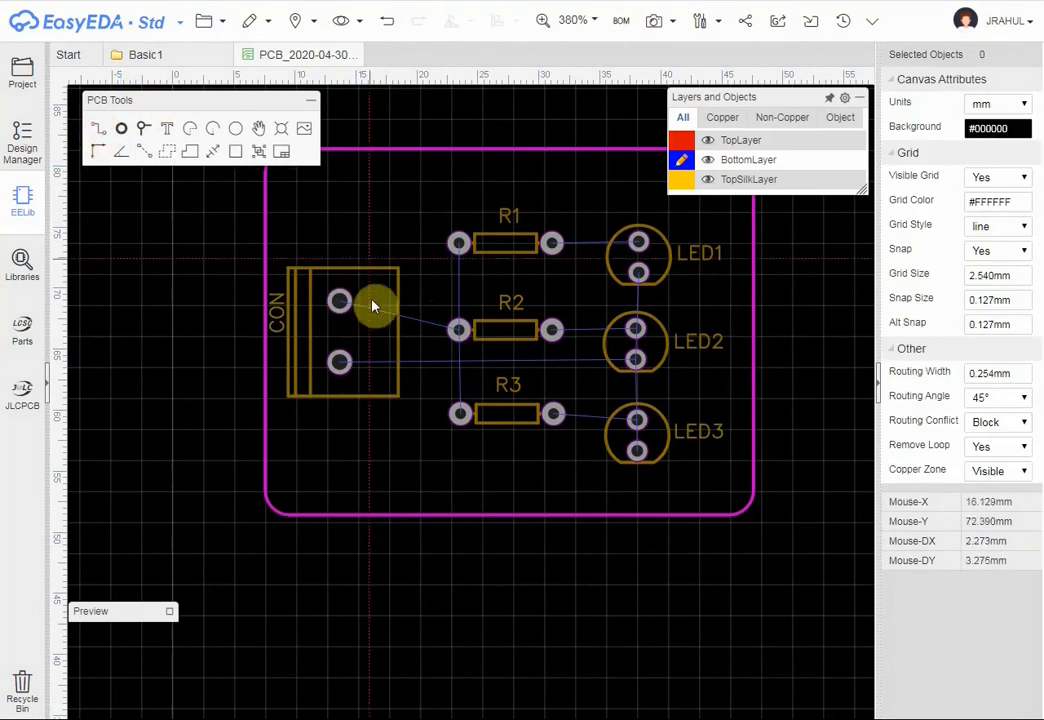
{"action": "left_click", "coordinate": [340, 302]}
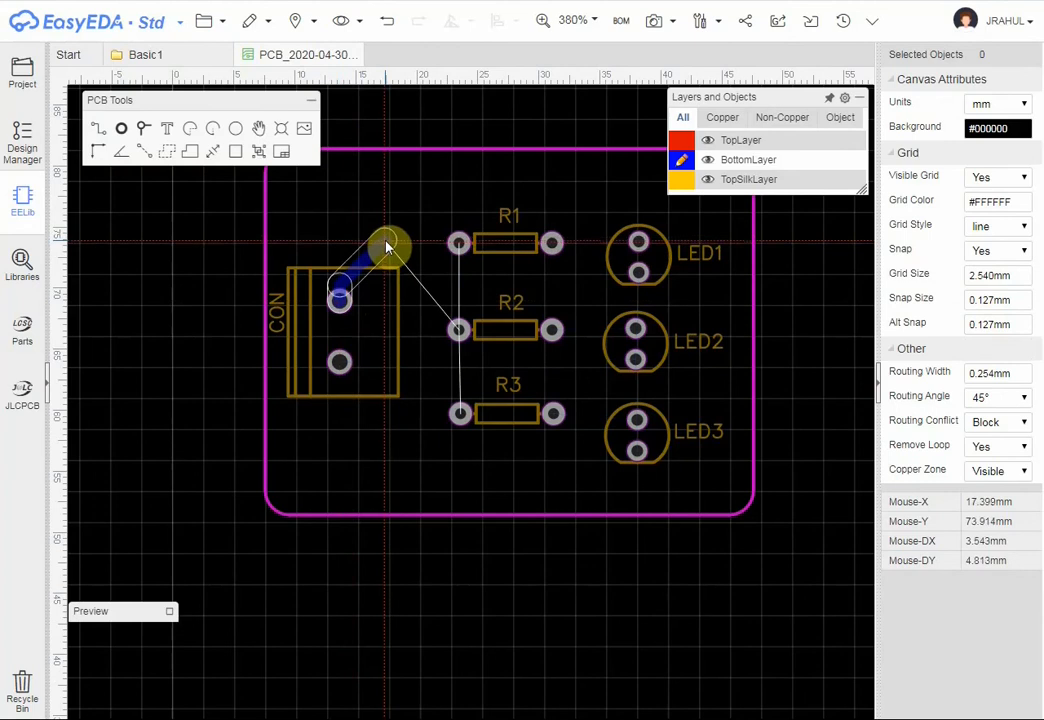
{"action": "left_click", "coordinate": [388, 241]}
{"action": "left_click", "coordinate": [462, 243]}
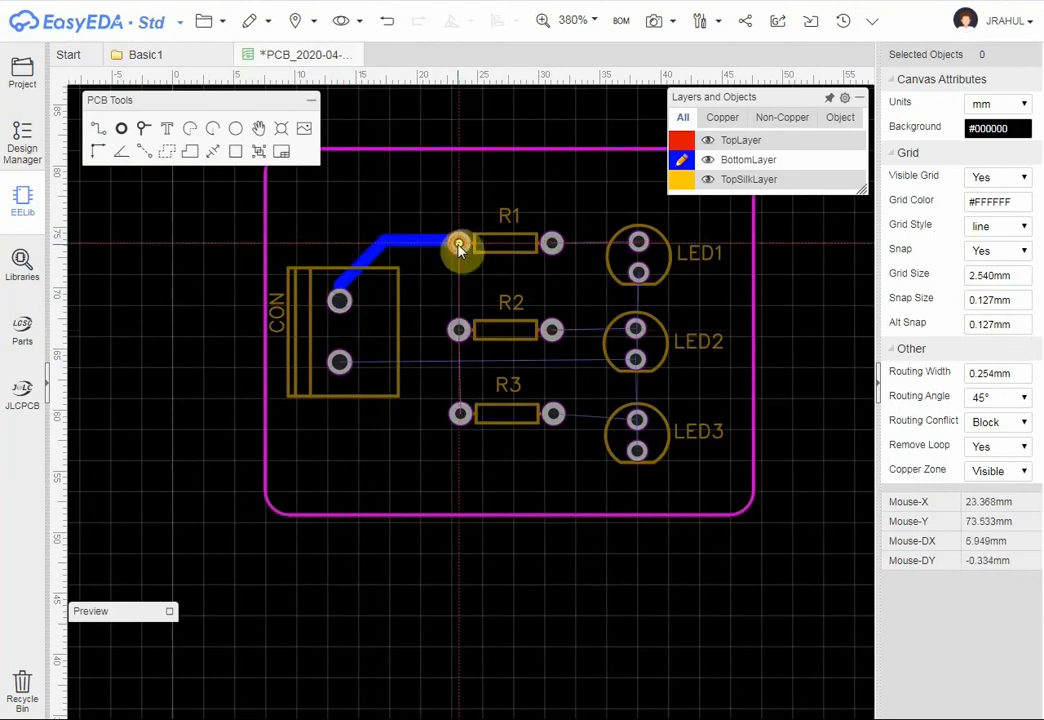
Route bottom-layer tracks linking the left pads of R1, R2 and R3 in a vertical line.
{"action": "left_click", "coordinate": [458, 243]}
{"action": "left_click", "coordinate": [460, 334]}
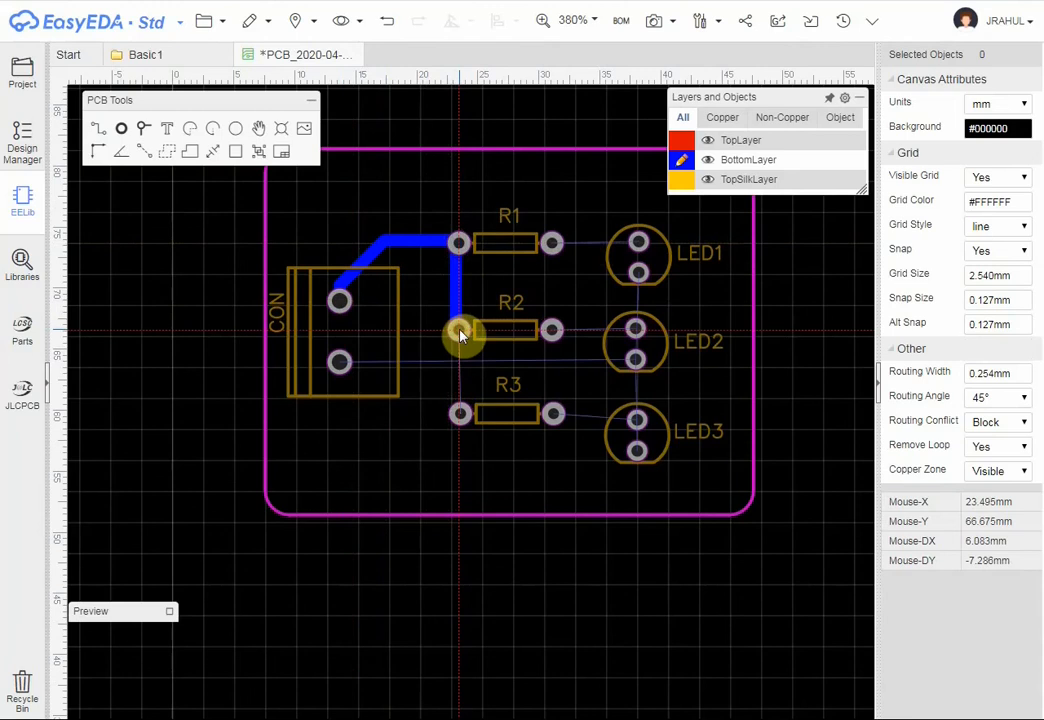
{"action": "left_click", "coordinate": [460, 334]}
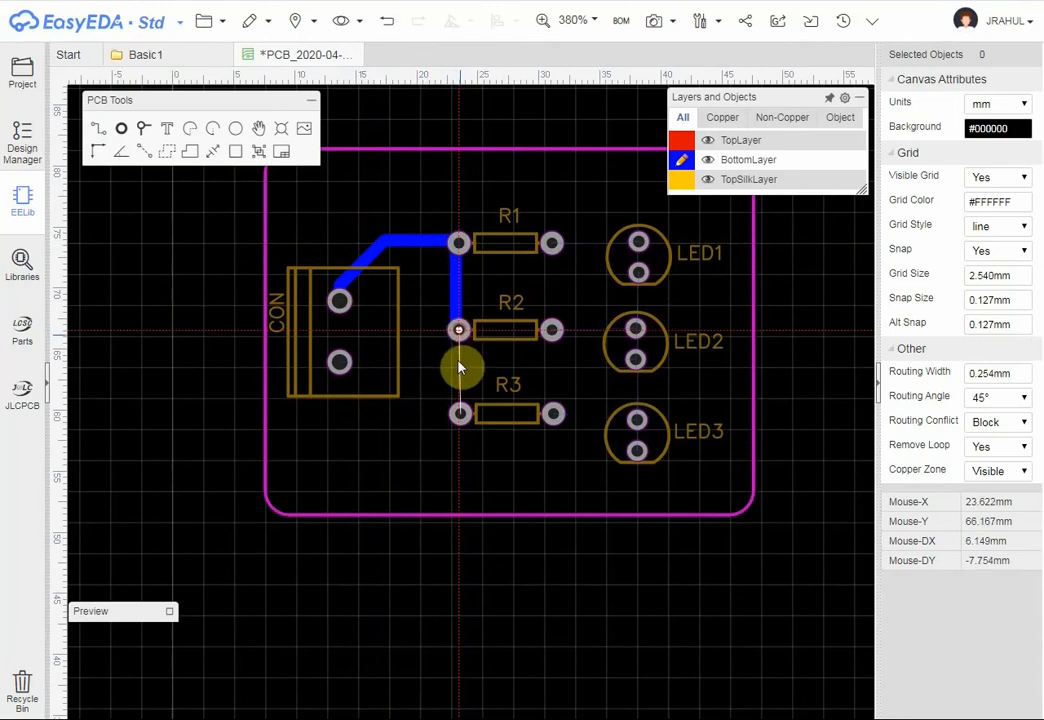
{"action": "left_click", "coordinate": [460, 413]}
Route a bottom-layer track from the right pad of each resistor R1, R2 and R3 to the upper pad of its matching LED.
{"action": "left_click", "coordinate": [552, 243]}
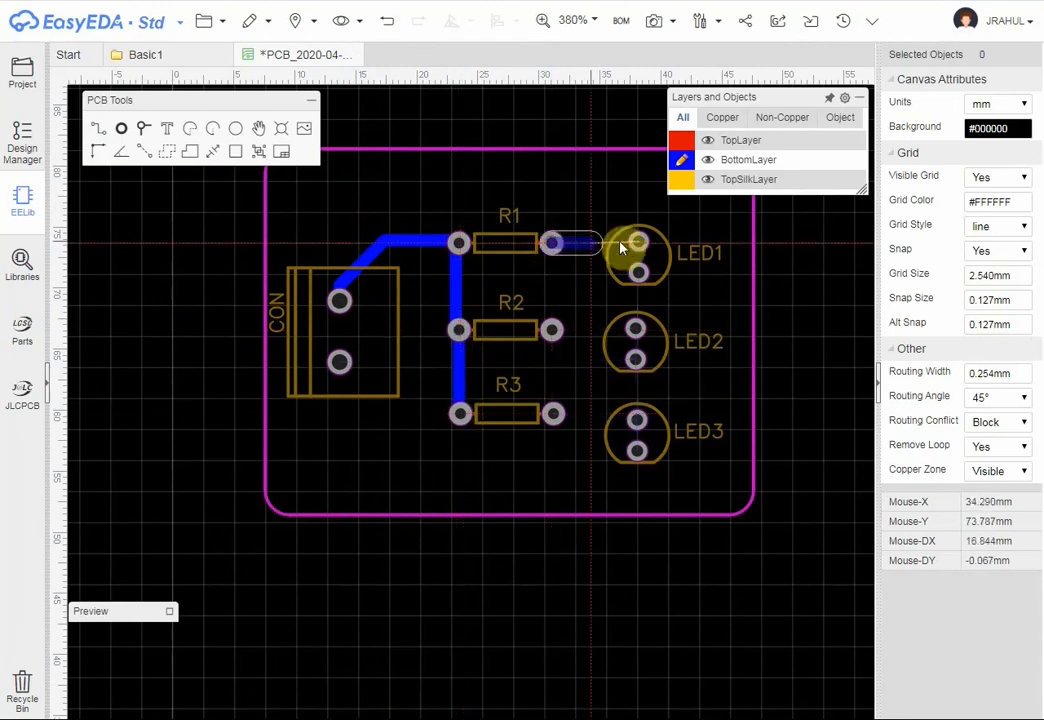
{"action": "left_click", "coordinate": [638, 243]}
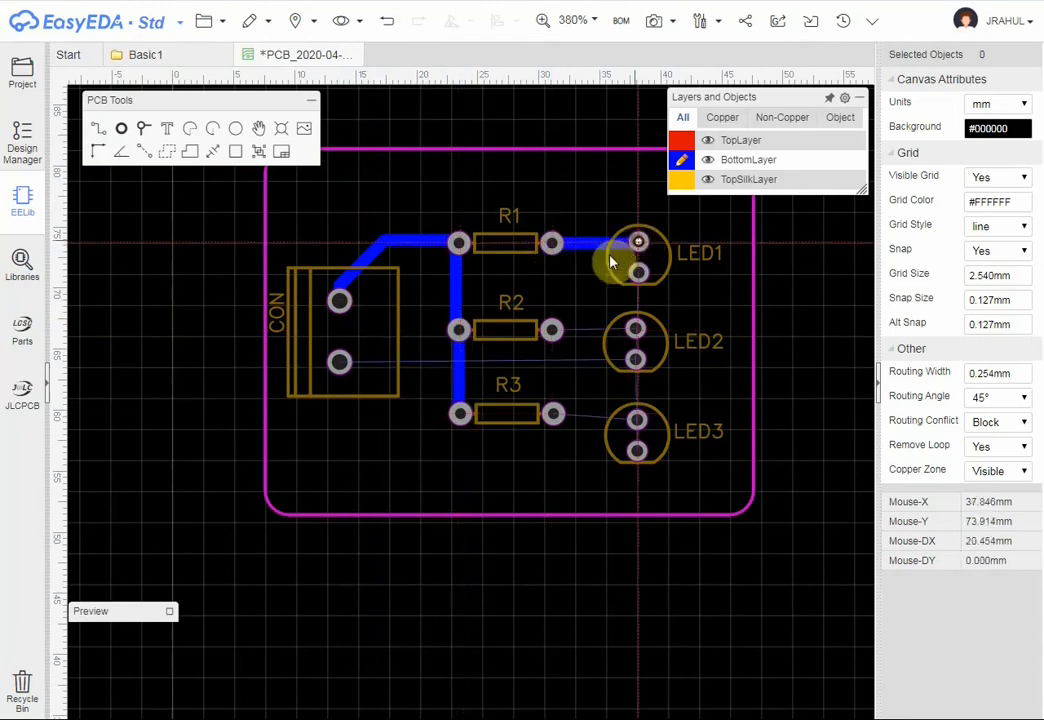
{"action": "left_click", "coordinate": [552, 330]}
{"action": "left_click", "coordinate": [633, 330]}
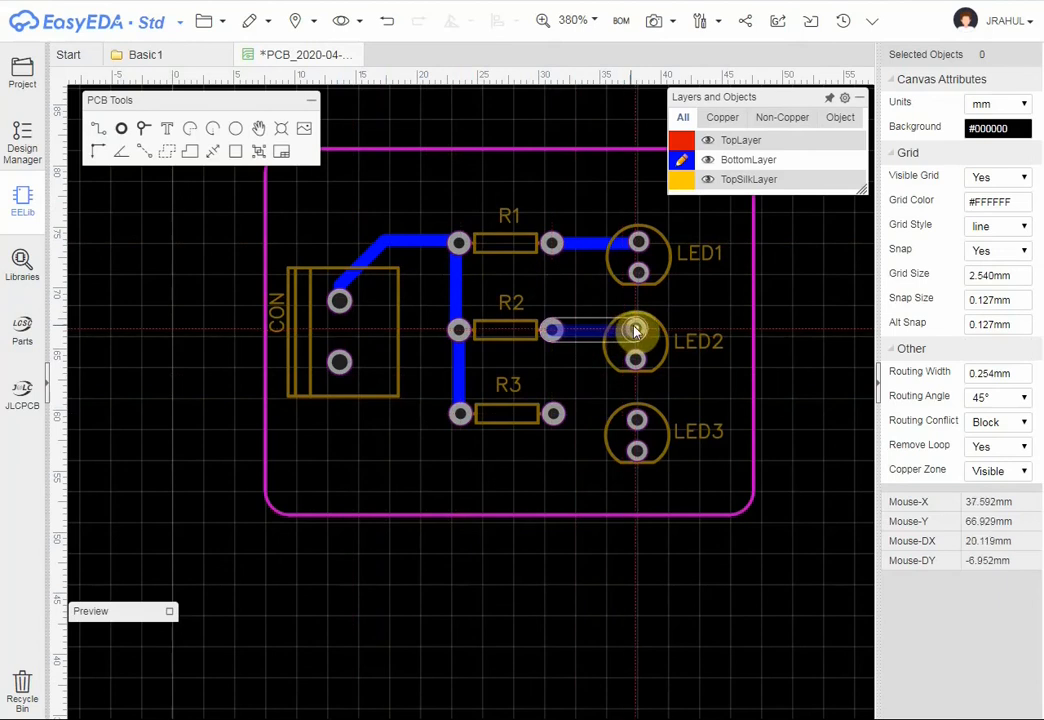
{"action": "left_click", "coordinate": [555, 414]}
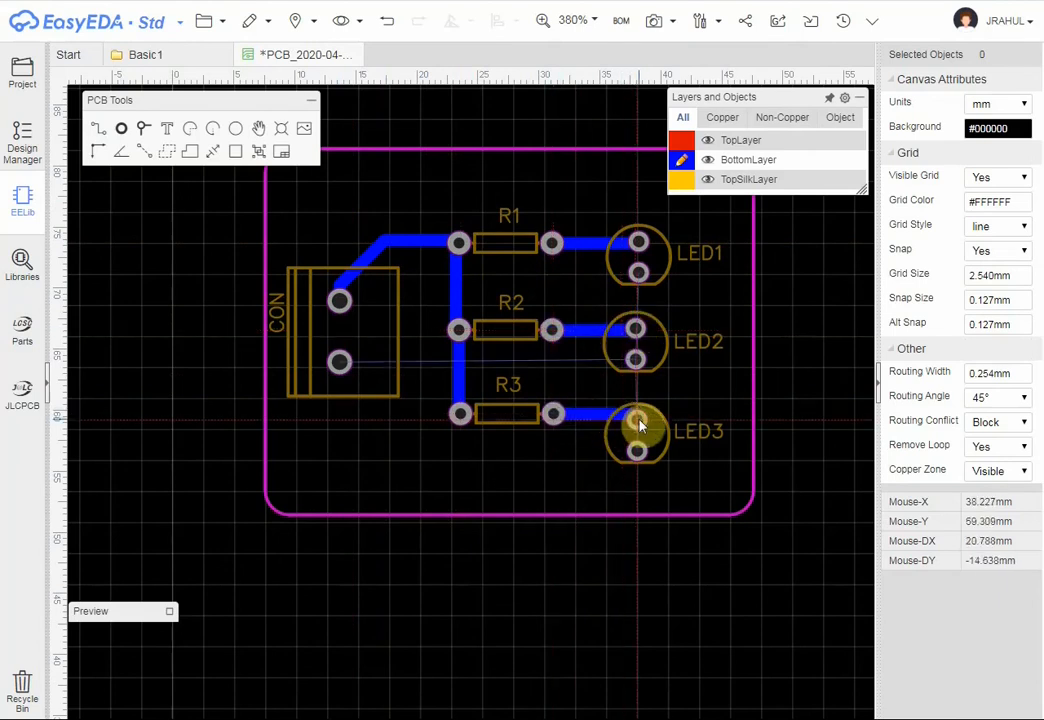
{"action": "left_click", "coordinate": [638, 416]}
Route a bottom-layer track from LED1's lower pad down past the LEDs and along the board's lower edge to CON's lower pad.
{"action": "left_click", "coordinate": [652, 282]}
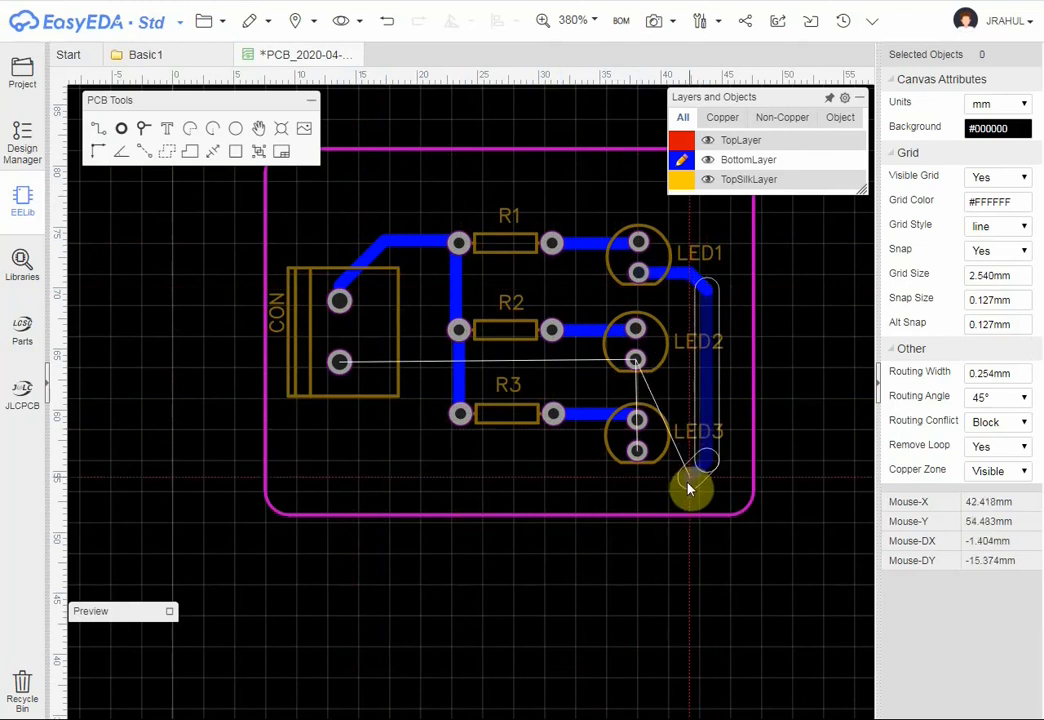
{"action": "left_click", "coordinate": [688, 485]}
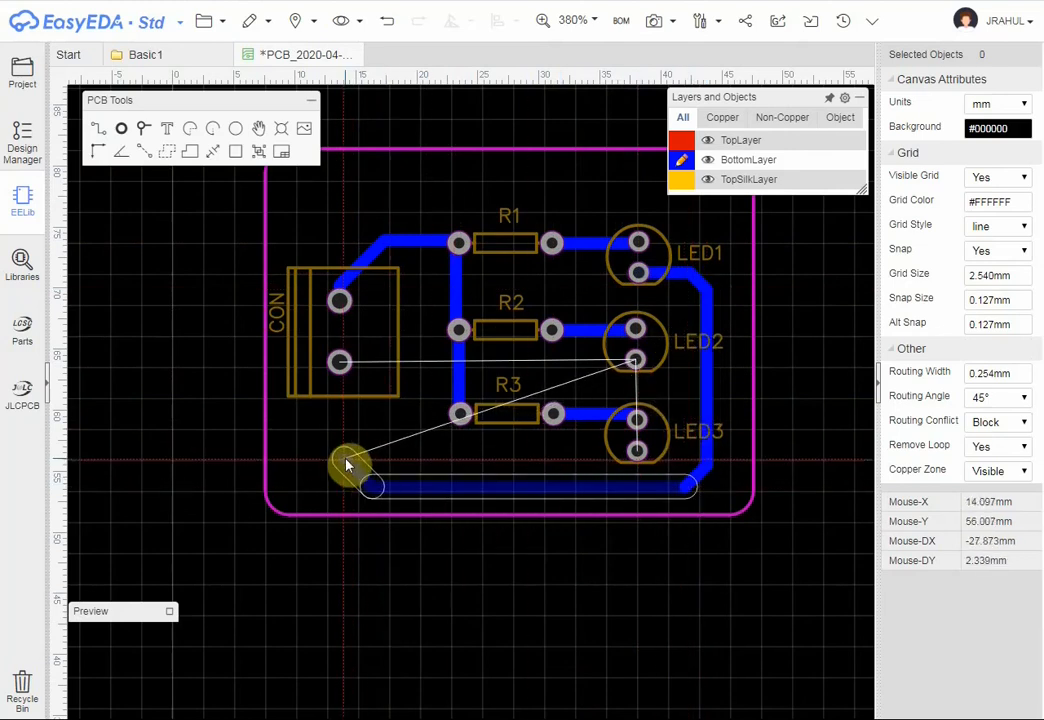
{"action": "left_click", "coordinate": [346, 463]}
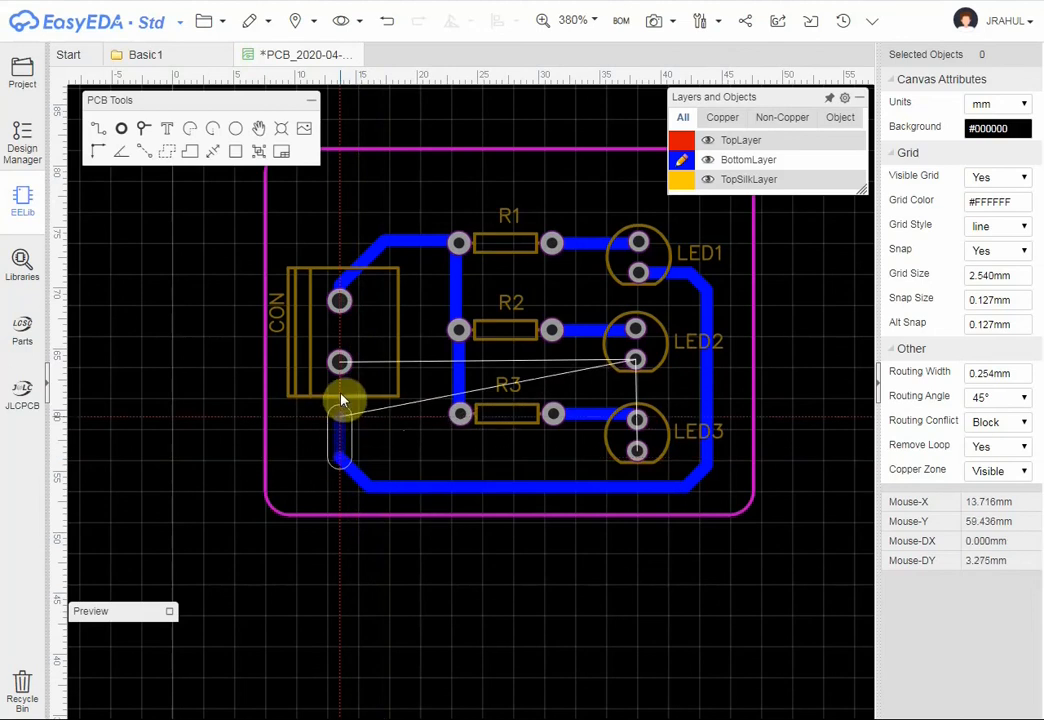
{"action": "left_click", "coordinate": [340, 362]}
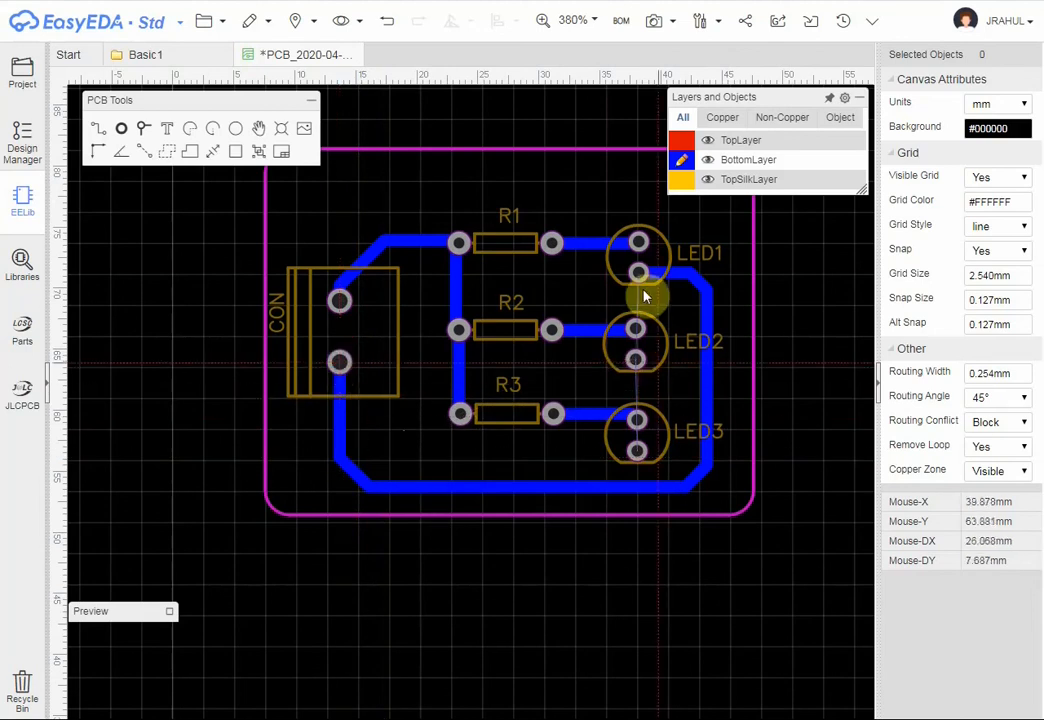
Route short horizontal tracks from the lower pads of LED2 and LED3 to the vertical track on their right.
{"action": "left_click", "coordinate": [667, 366]}
{"action": "left_click", "coordinate": [710, 360]}
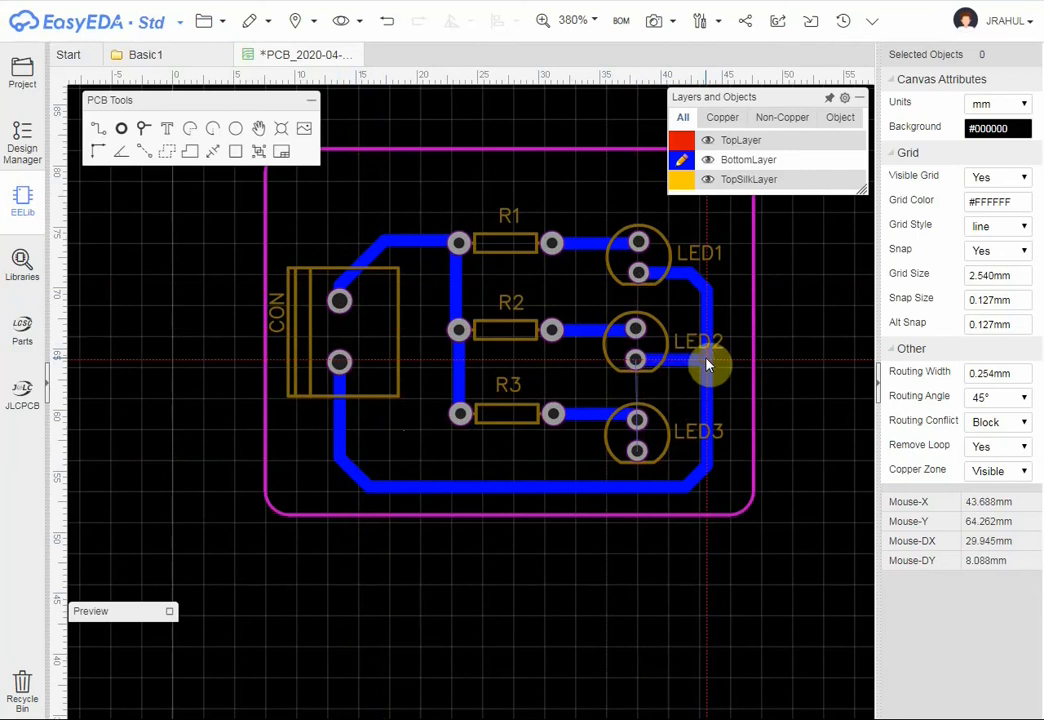
{"action": "left_click", "coordinate": [637, 451]}
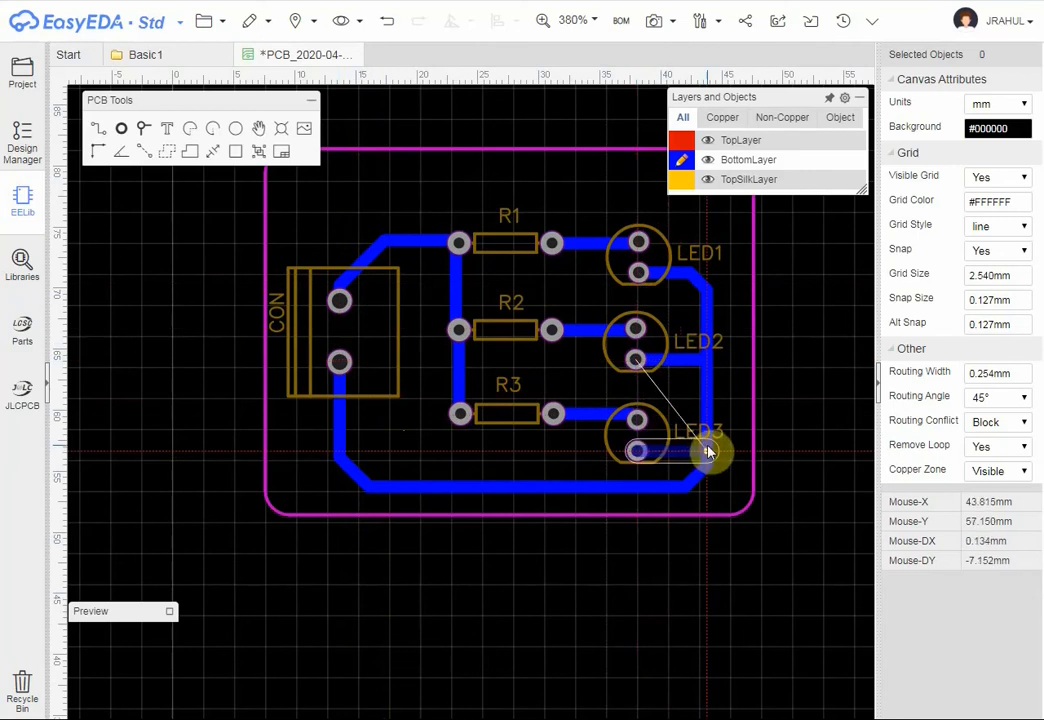
{"action": "left_click", "coordinate": [708, 452]}
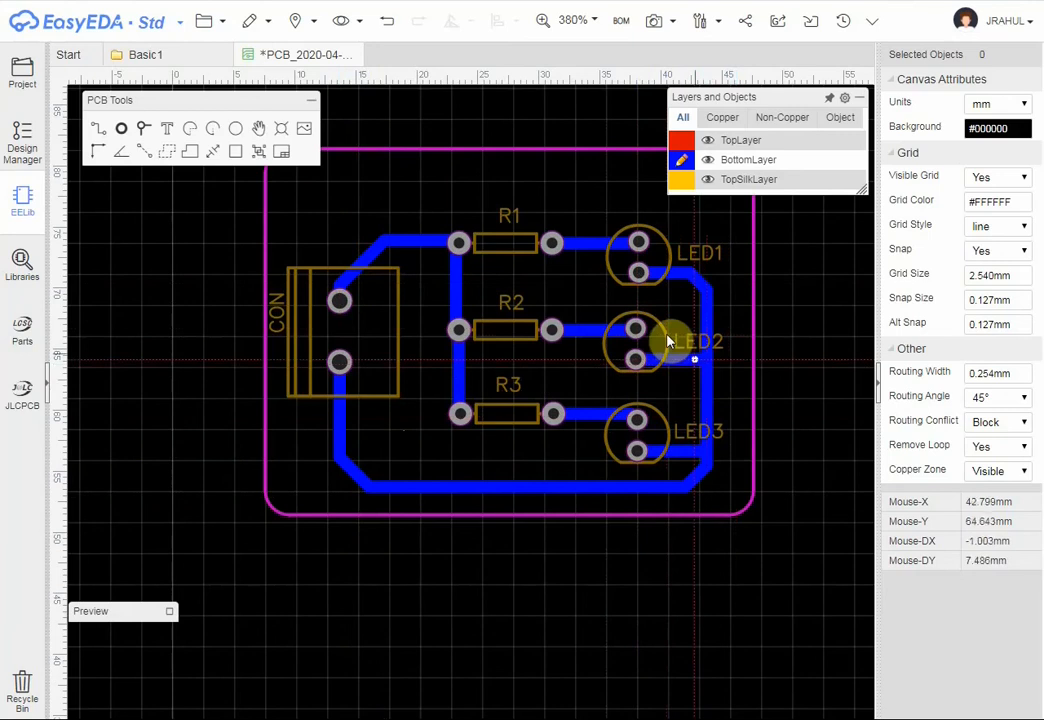
Save the PCB with its completed bottom-layer routing.
{"action": "scroll", "coordinate": [670, 342], "scroll_direction": "up", "scroll_amount": 2}
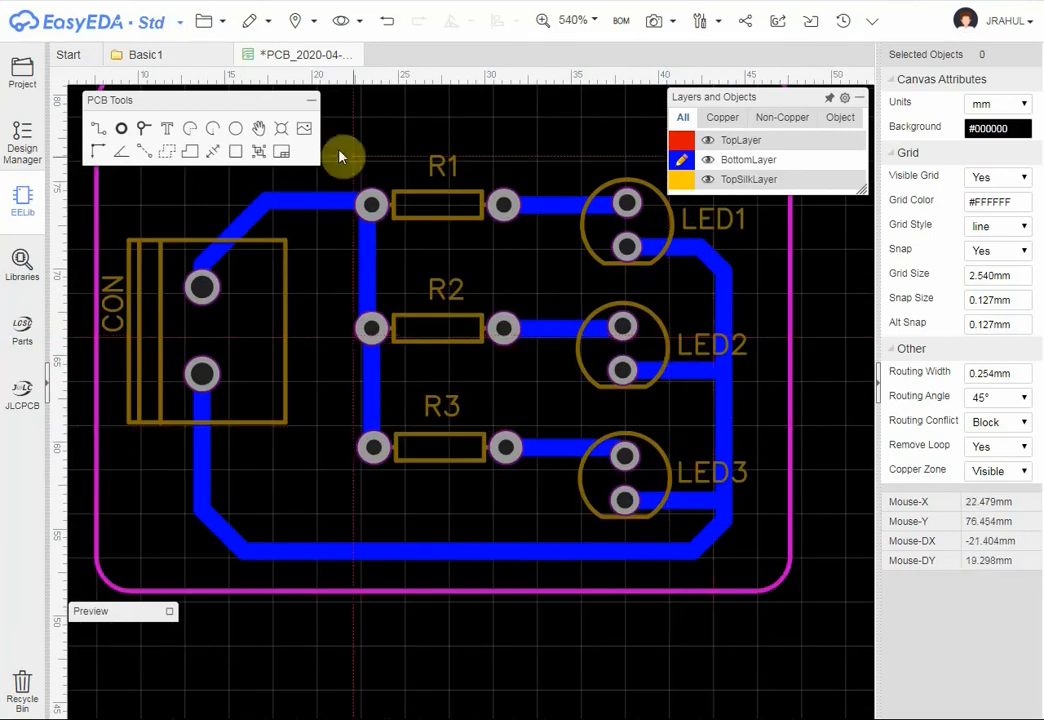
{"action": "left_click", "coordinate": [148, 24]}
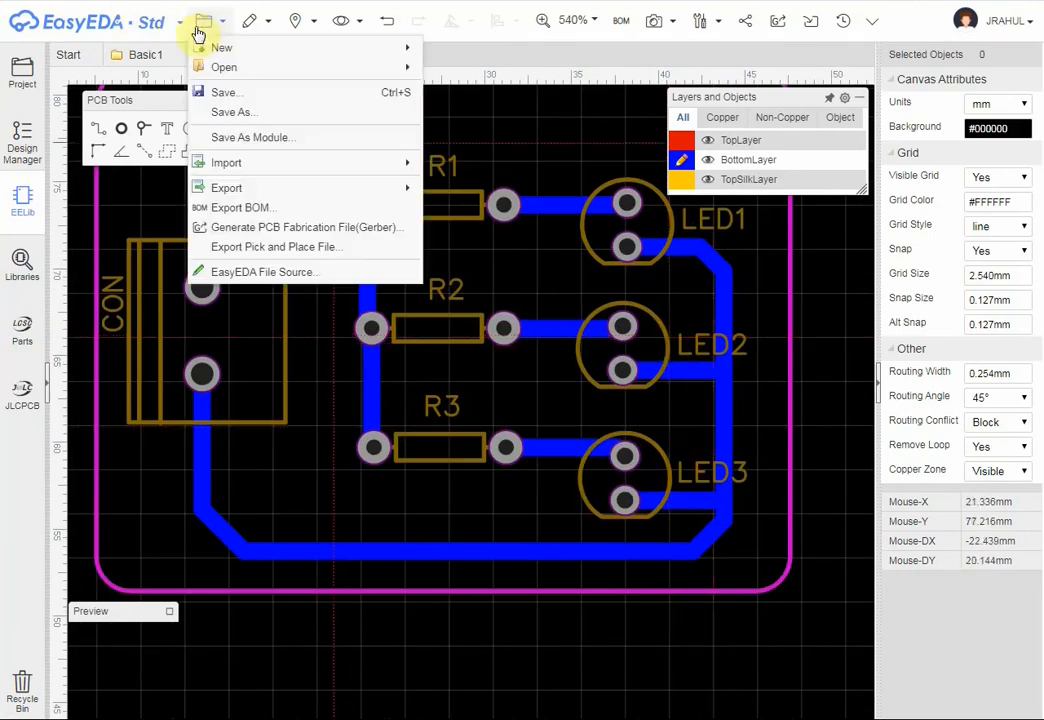
{"action": "left_click", "coordinate": [229, 97]}
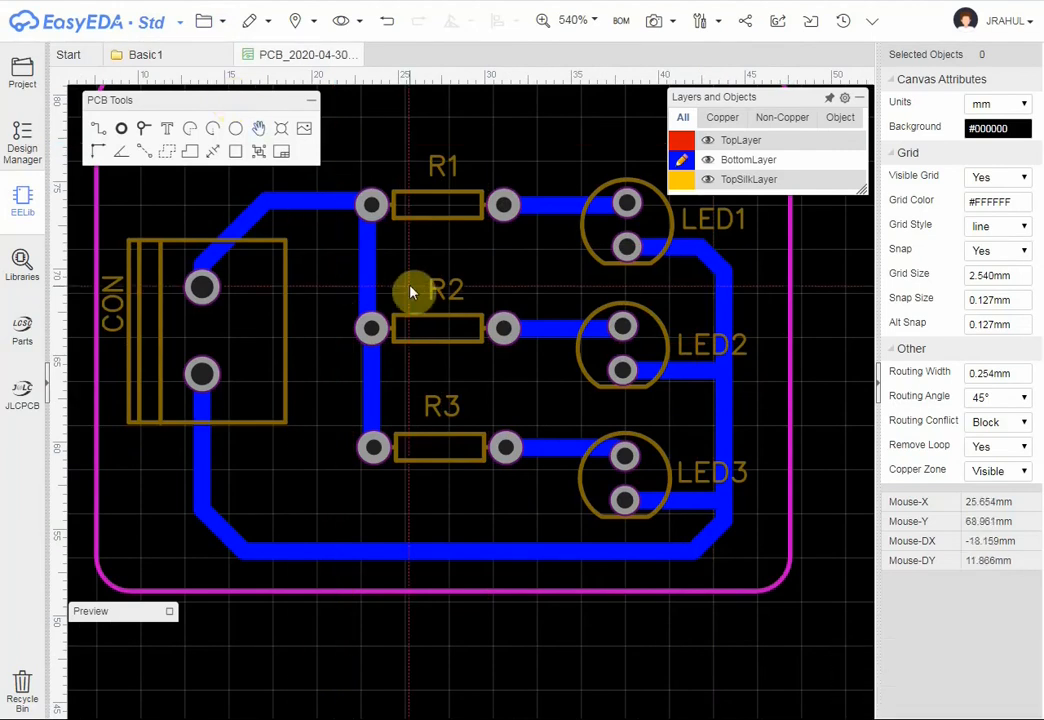
{"action": "scroll", "coordinate": [410, 292], "scroll_direction": "down", "scroll_amount": 2}
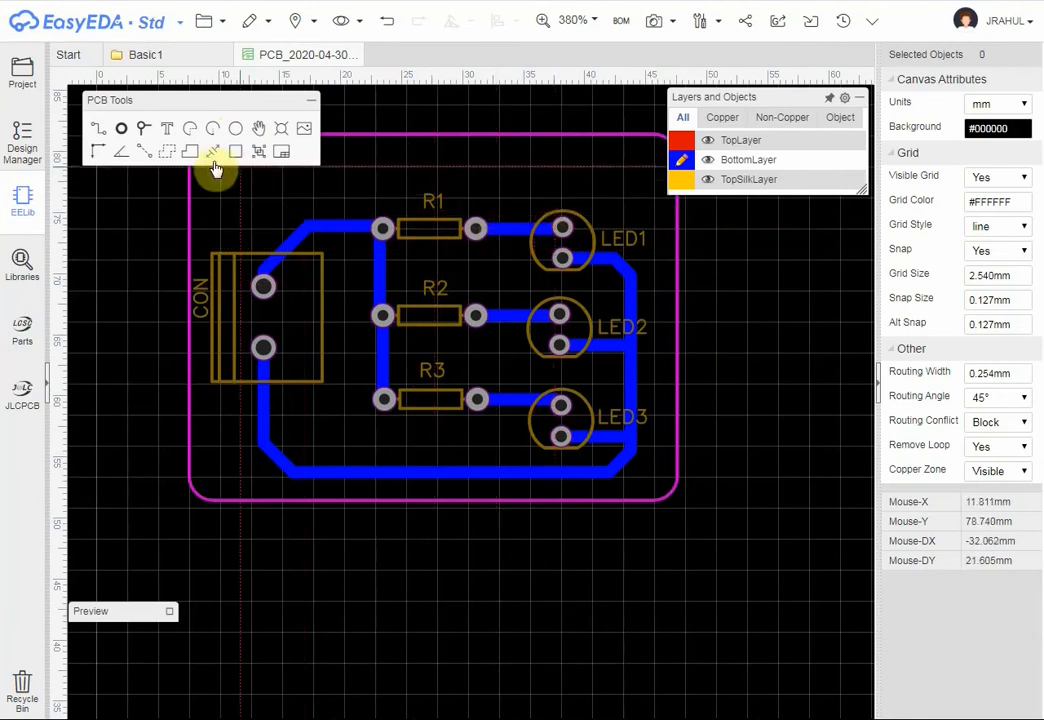
{"action": "left_click", "coordinate": [167, 133]}
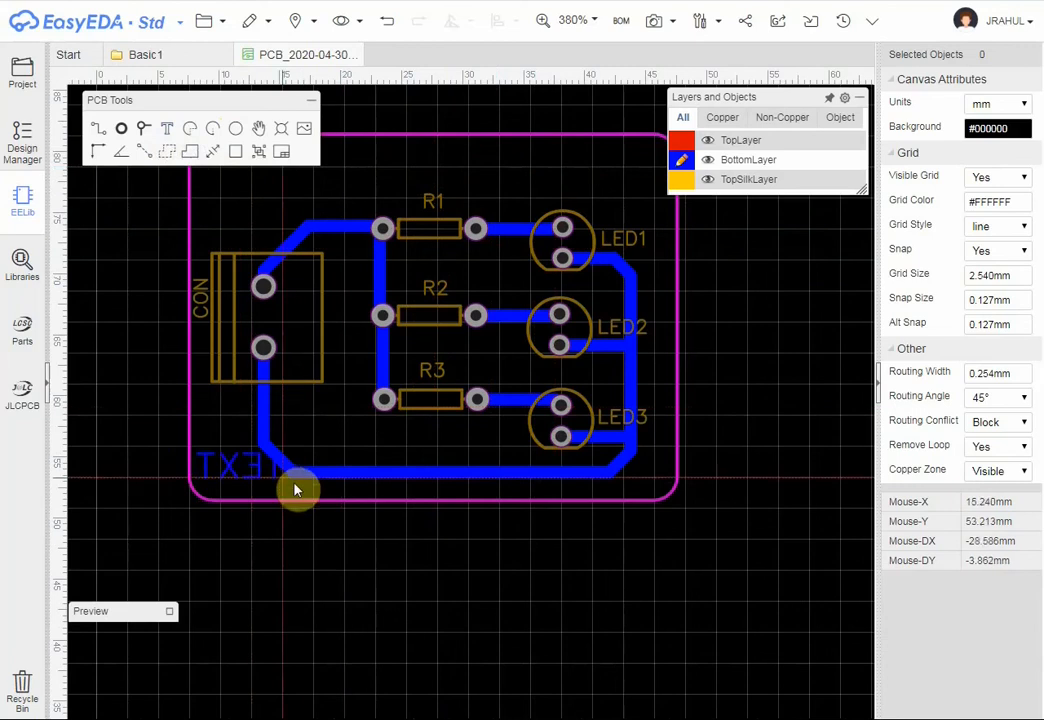
{"action": "left_click", "coordinate": [374, 589]}
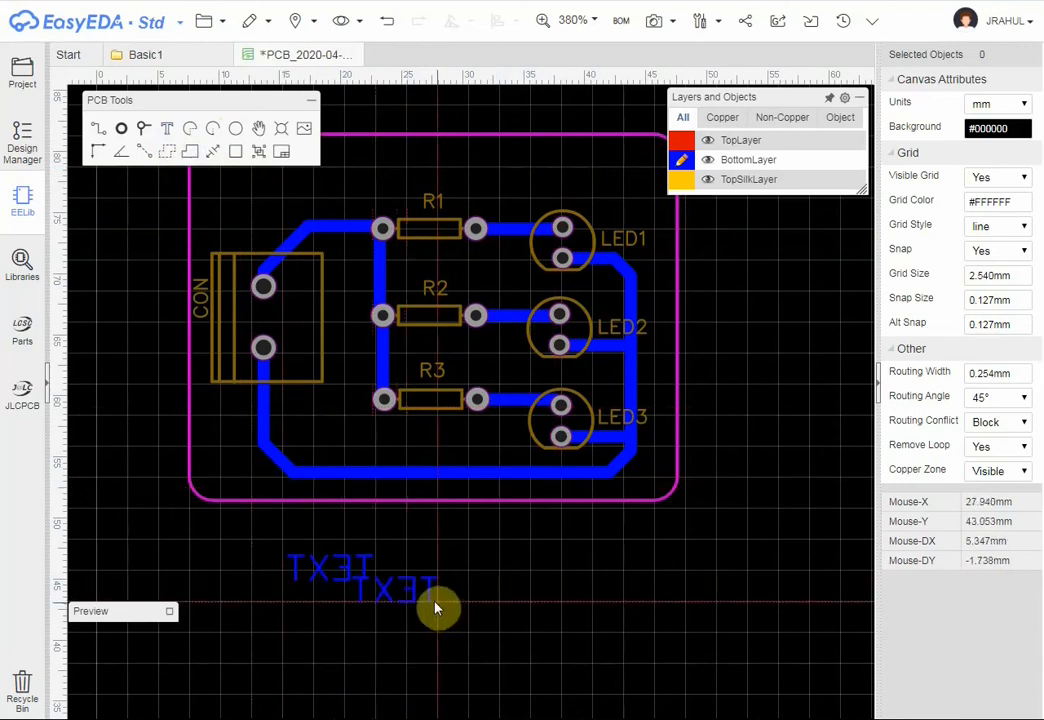
{"action": "key", "text": "Escape"}
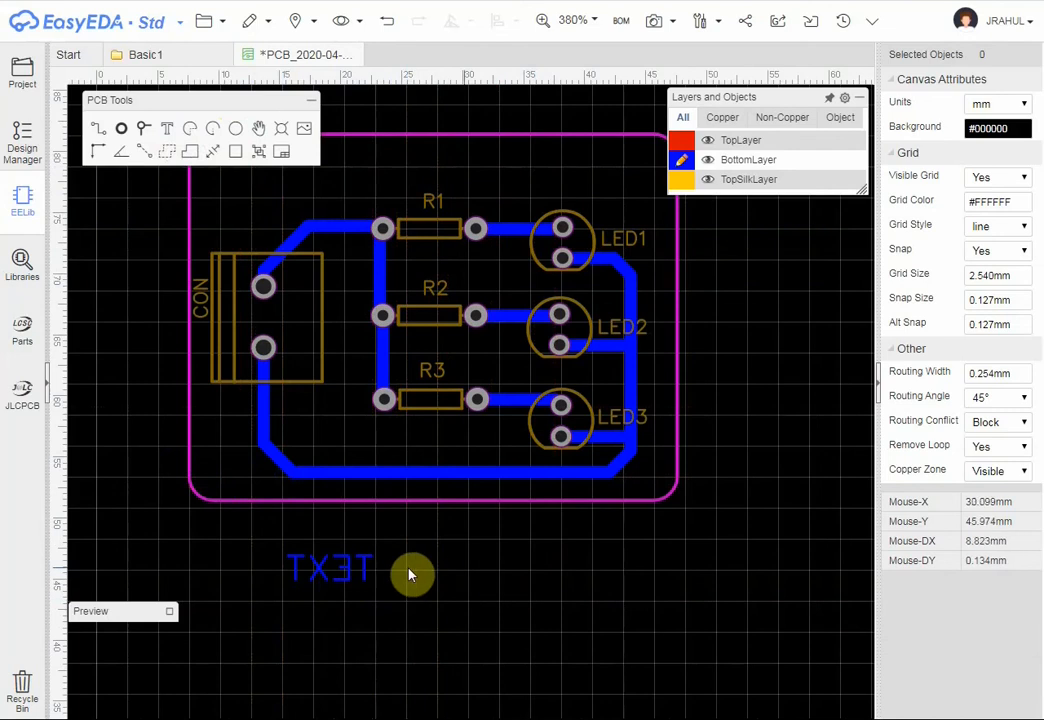
{"action": "key", "text": "ctrl+z"}
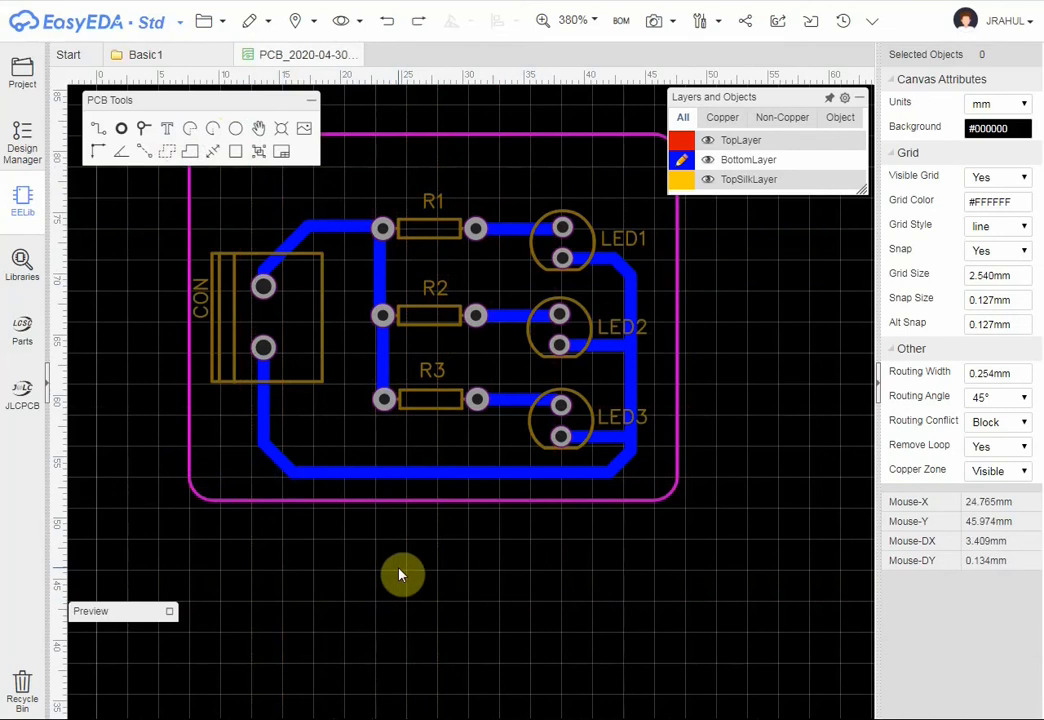
Make TopSilkLayer the active layer and place one text object below the board outline.
{"action": "left_click", "coordinate": [681, 143]}
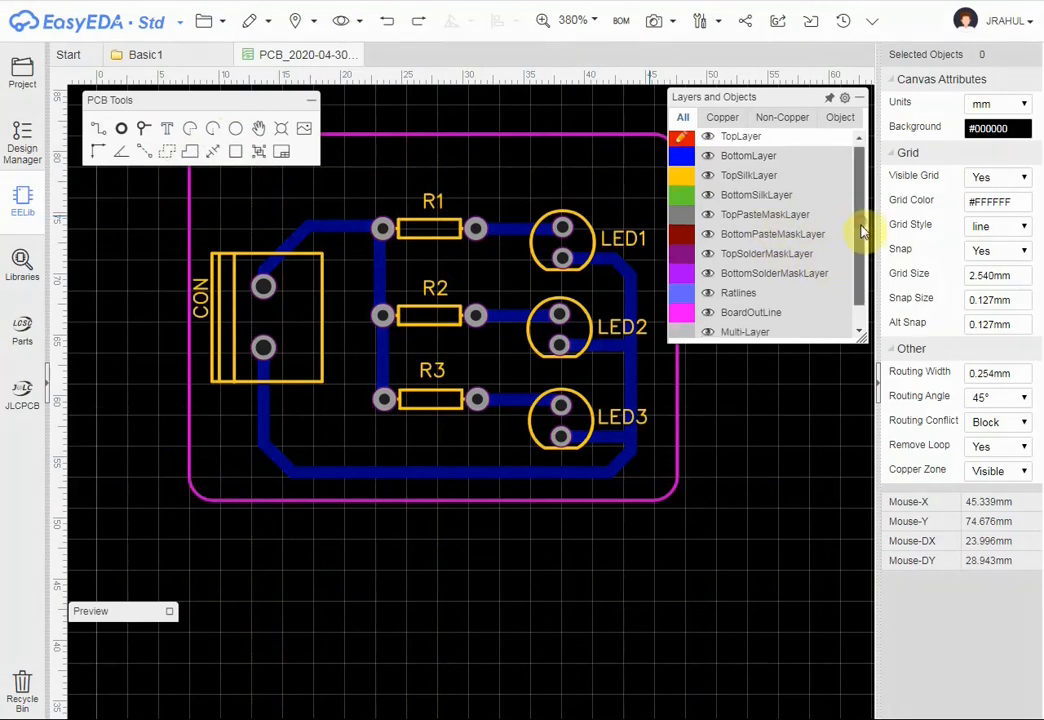
{"action": "scroll", "coordinate": [862, 238], "scroll_direction": "down", "scroll_amount": 1}
{"action": "scroll", "coordinate": [864, 246], "scroll_direction": "down", "scroll_amount": 1}
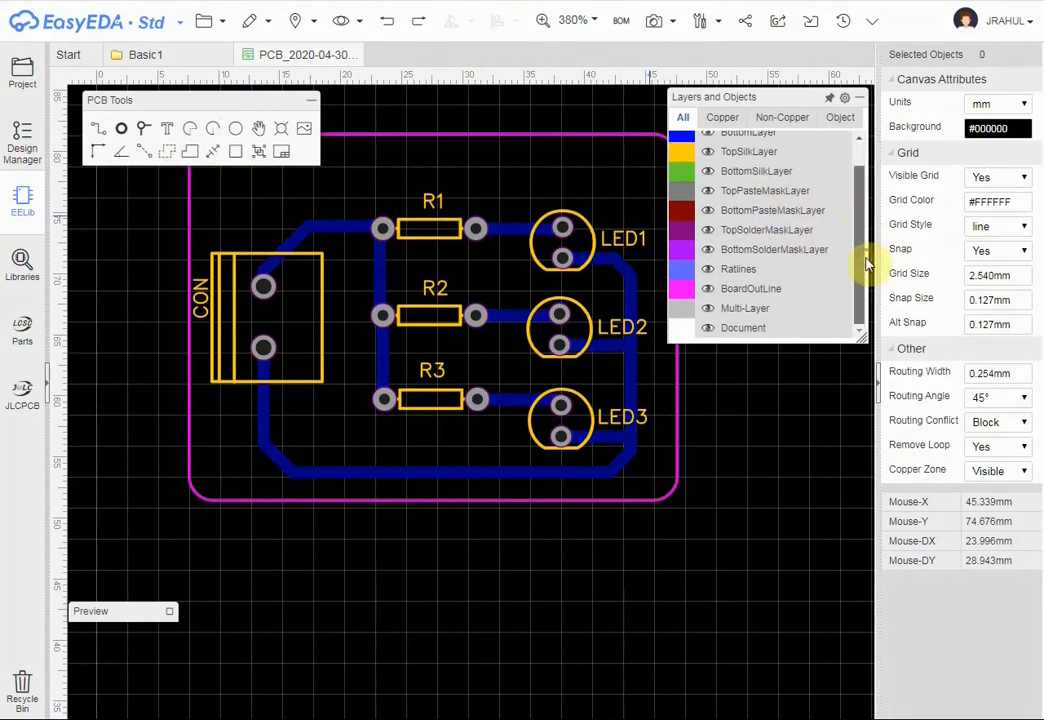
{"action": "left_click_drag", "start_coordinate": [866, 258], "coordinate": [867, 258]}
{"action": "scroll", "coordinate": [863, 250], "scroll_direction": "up", "scroll_amount": 1}
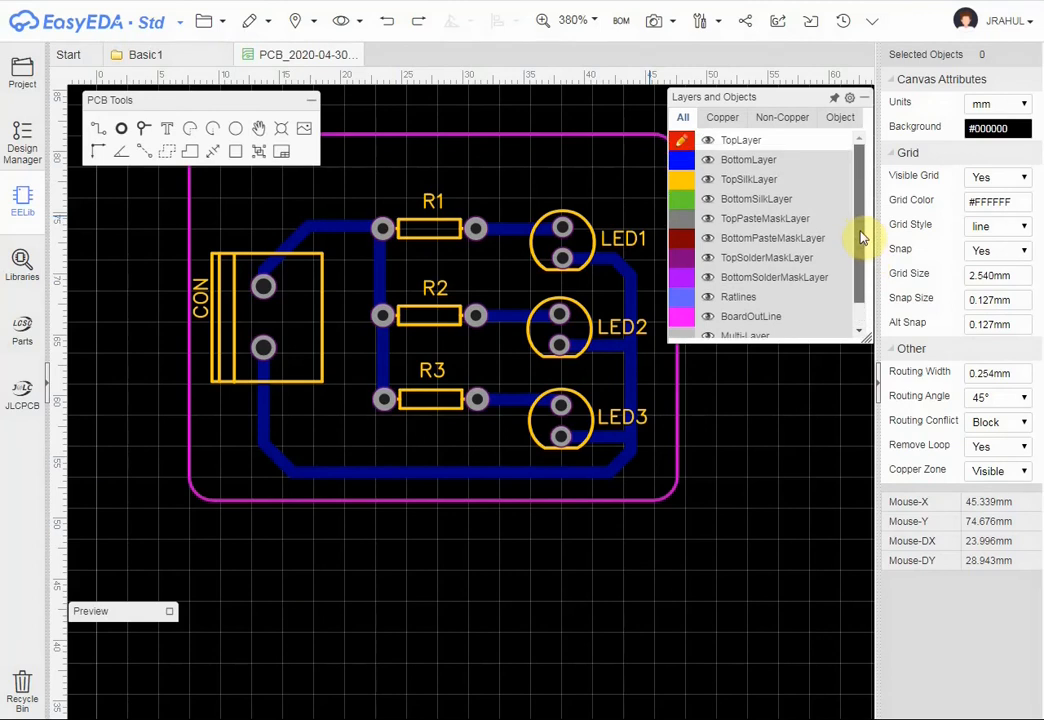
{"action": "left_click", "coordinate": [685, 183]}
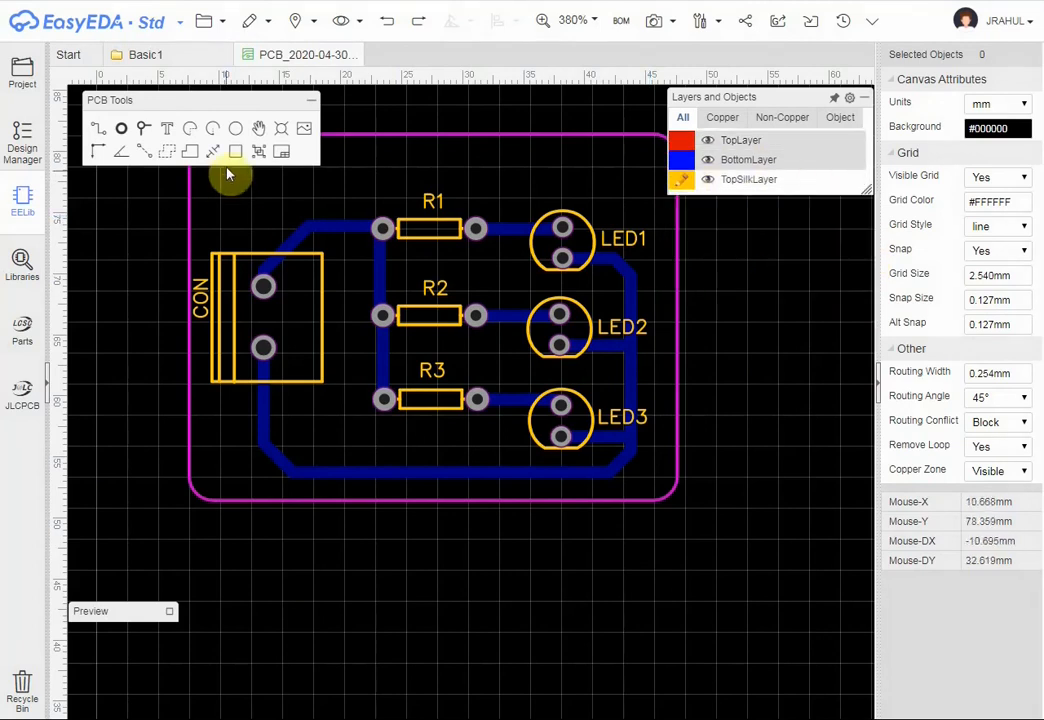
{"action": "left_click", "coordinate": [167, 128]}
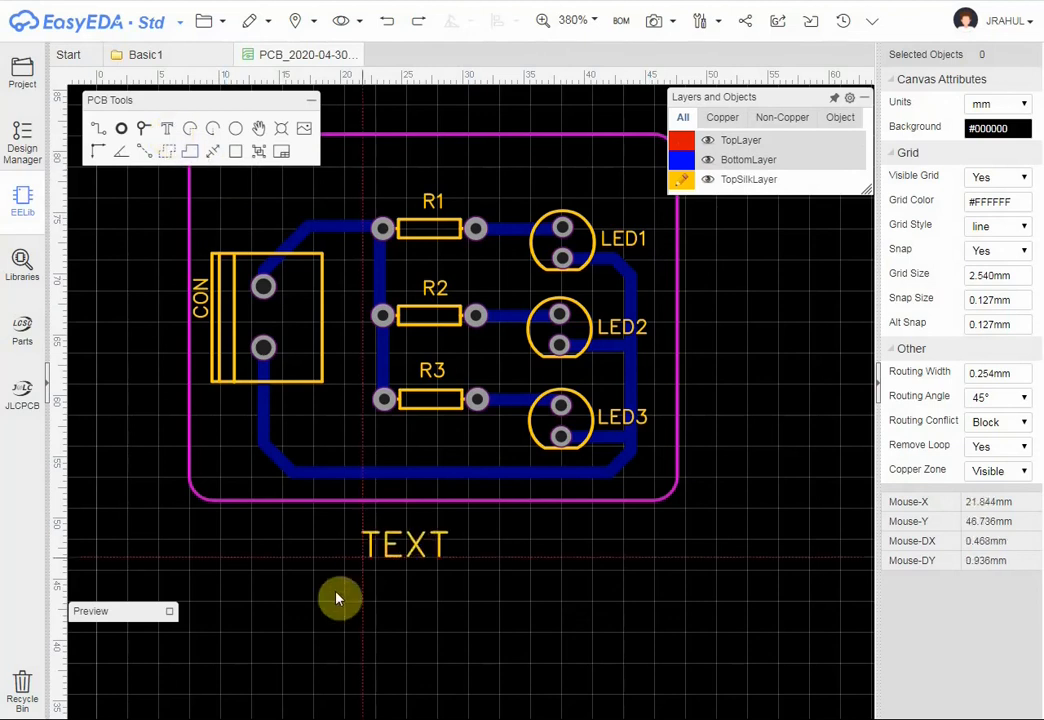
{"action": "left_click", "coordinate": [261, 581]}
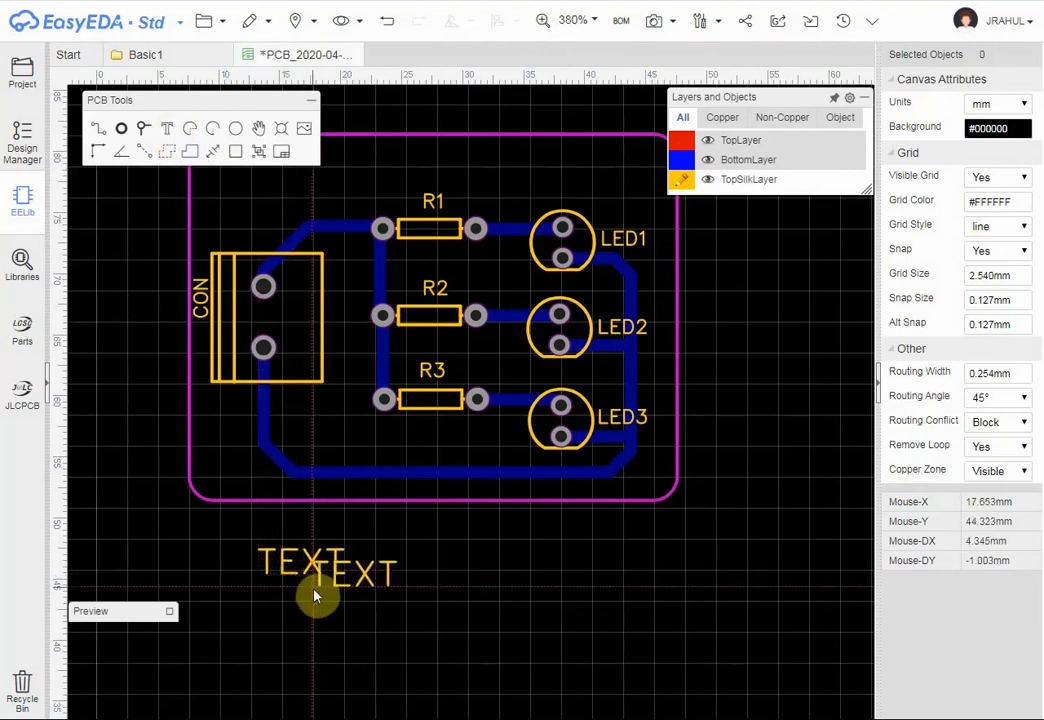
{"action": "key", "text": "Escape"}
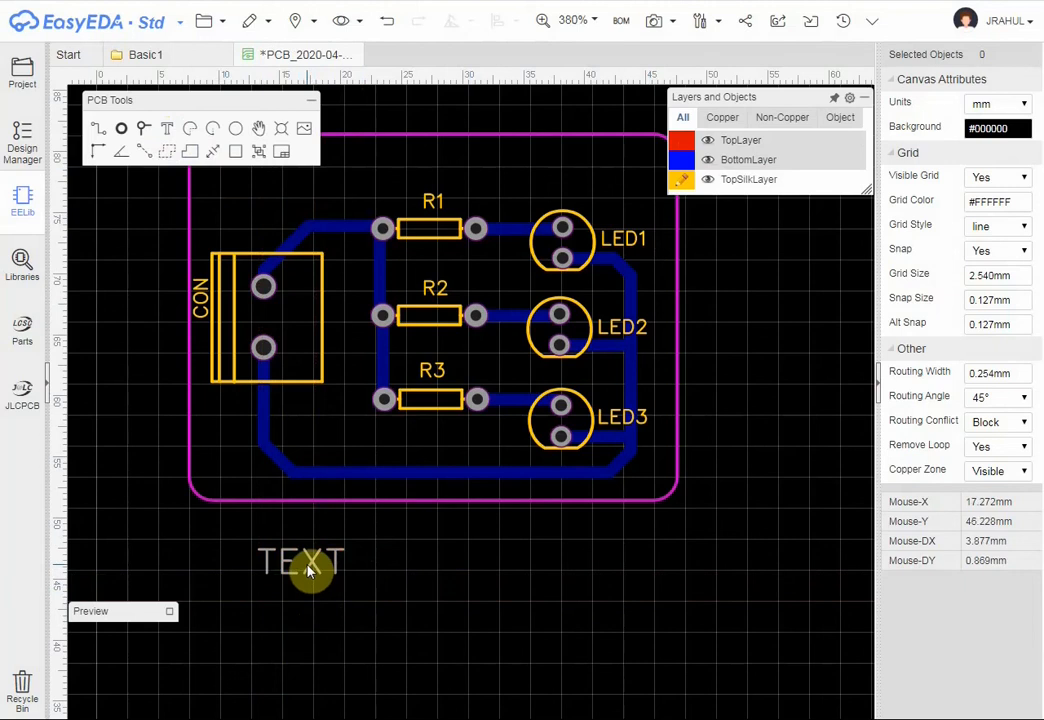
Change the silkscreen text to "LED Board-V1" and move it inside the board along its lower edge.
{"action": "double_click", "coordinate": [308, 568]}
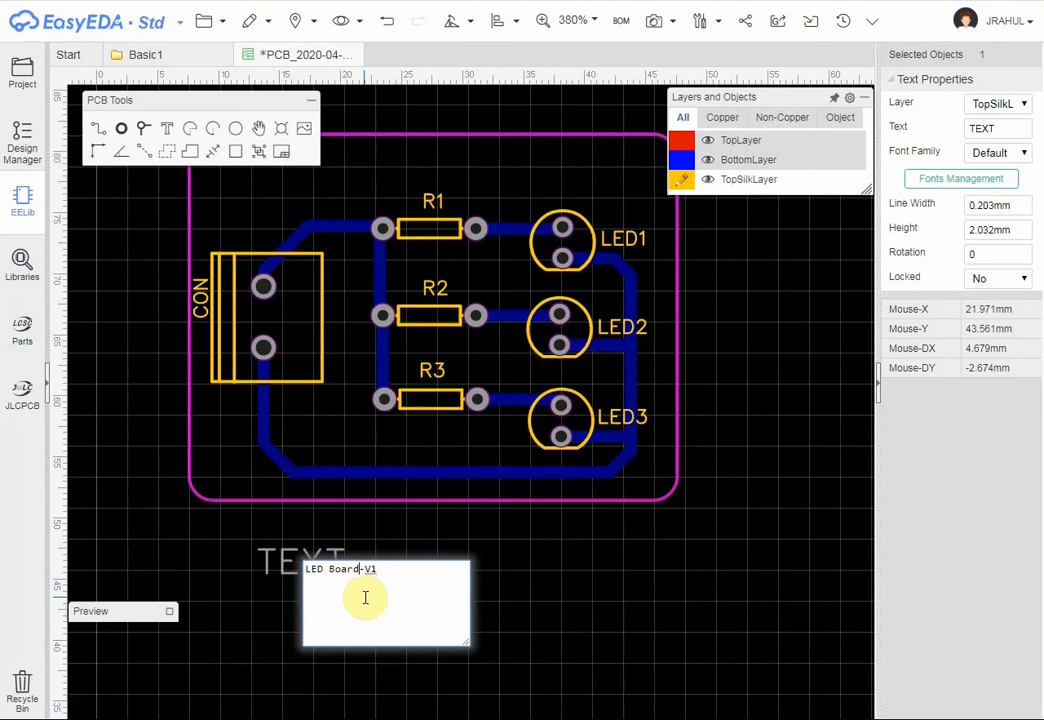
{"action": "key", "text": "Return"}
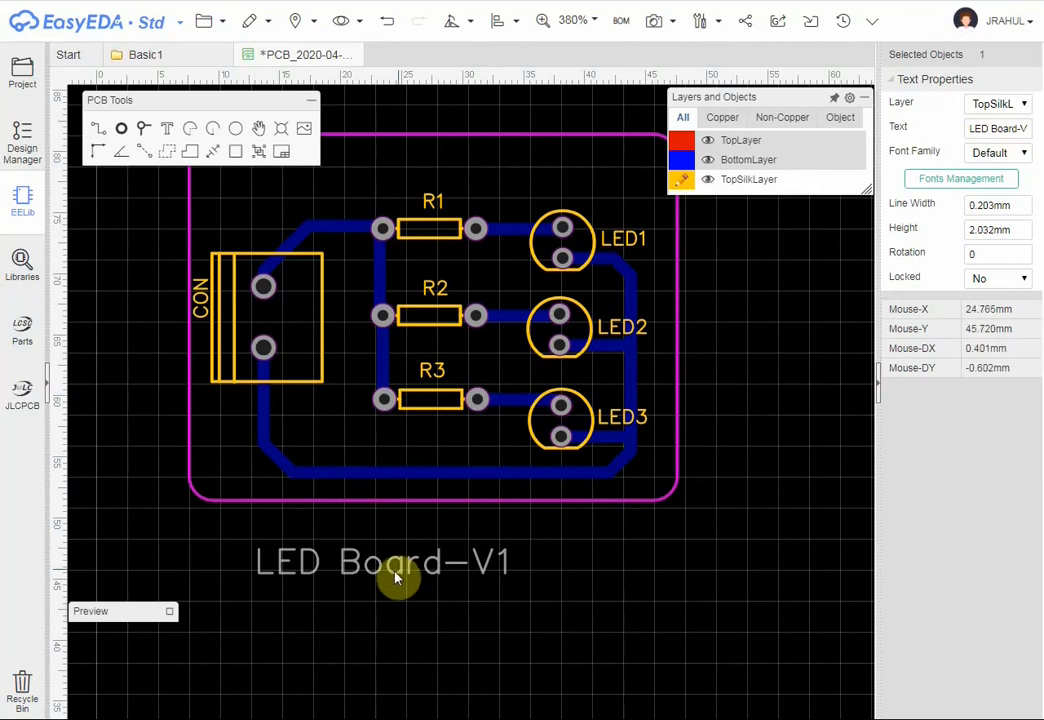
{"action": "left_click_drag", "start_coordinate": [389, 539], "coordinate": [376, 467]}
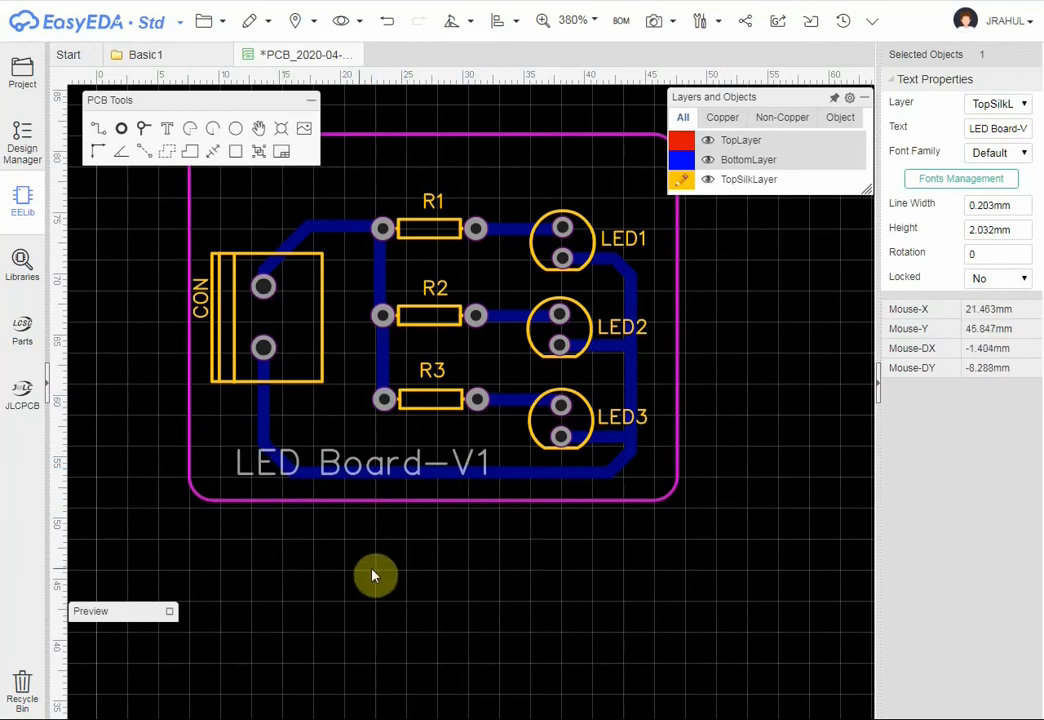
Draw a four-cornered bottom-layer copper area on net GND just outside the board outline, enclosing the whole board.
{"action": "scroll", "coordinate": [415, 242], "scroll_direction": "down", "scroll_amount": 1}
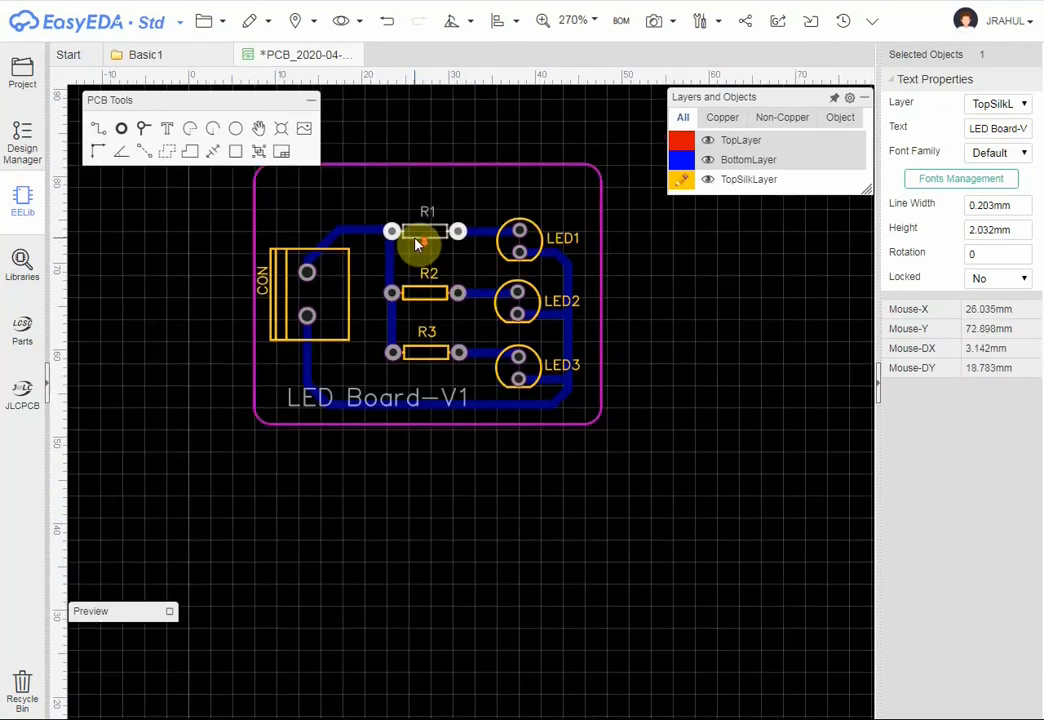
{"action": "scroll", "coordinate": [418, 165], "scroll_direction": "up", "scroll_amount": 1}
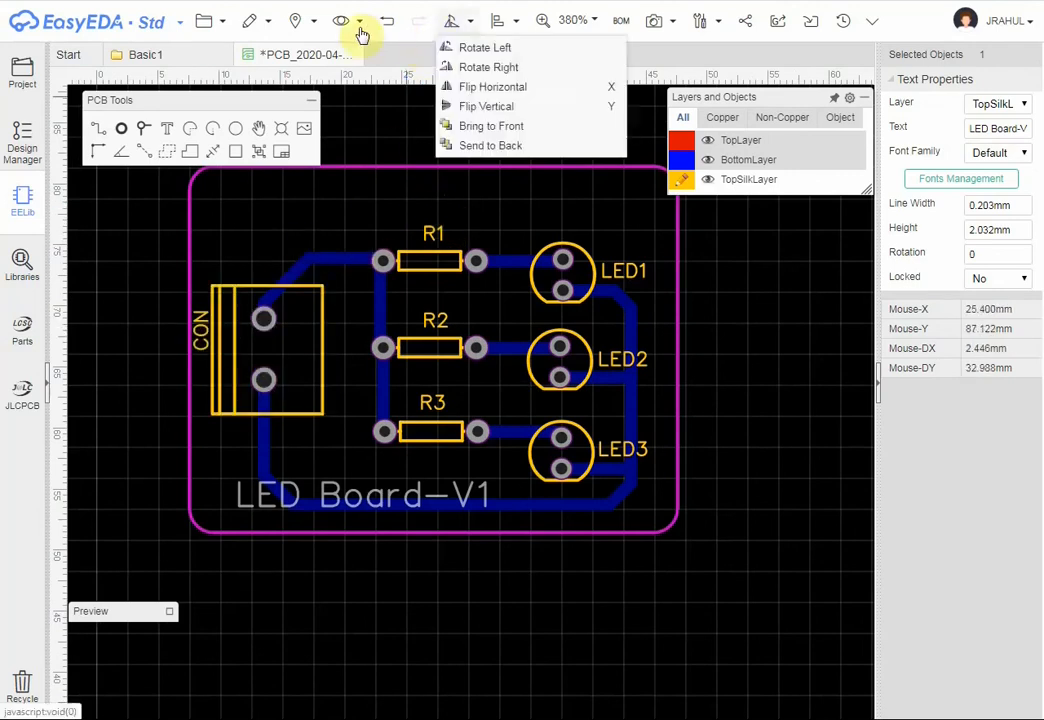
{"action": "mouse_move", "coordinate": [361, 35]}
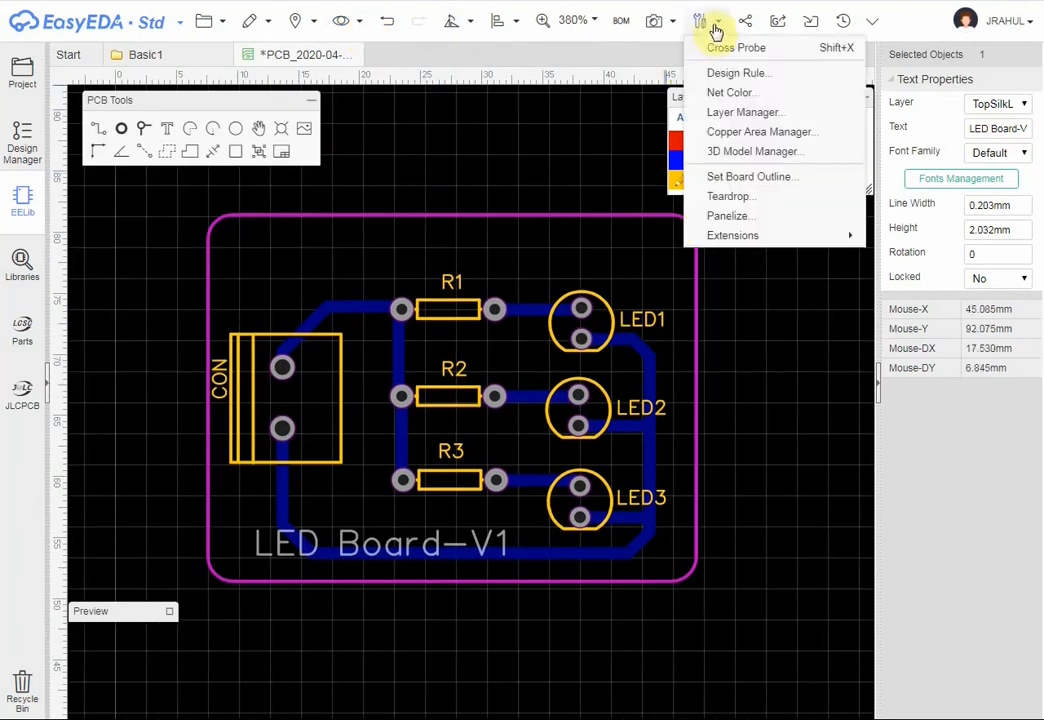
{"action": "left_click", "coordinate": [168, 157]}
{"action": "left_click", "coordinate": [558, 288]}
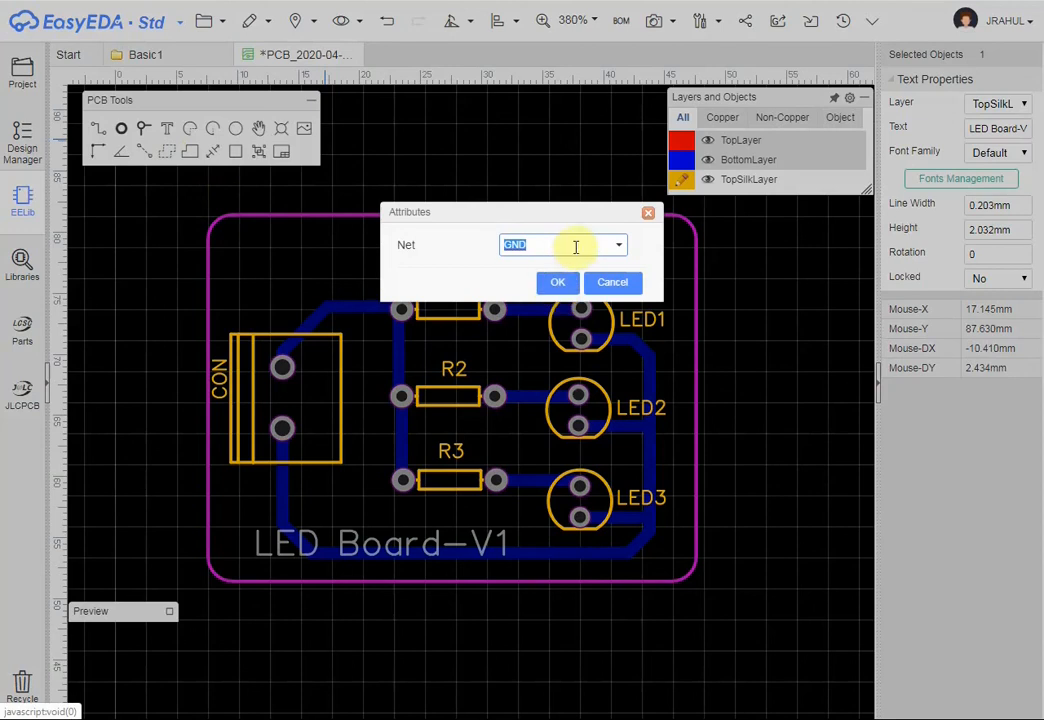
{"action": "left_click", "coordinate": [624, 247]}
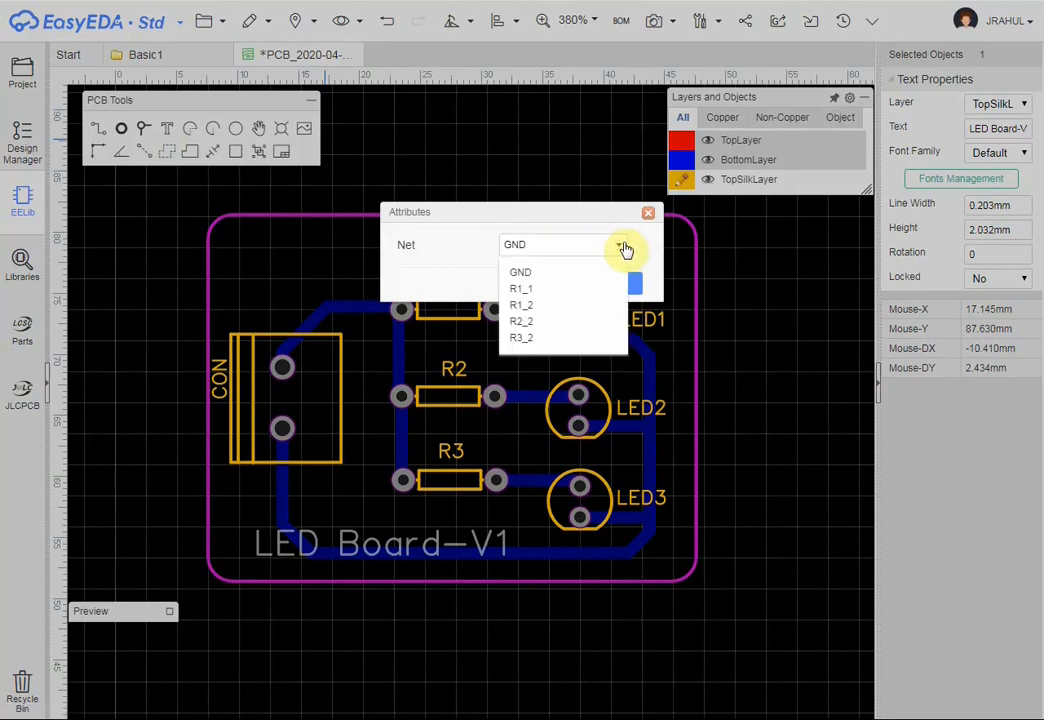
{"action": "left_click", "coordinate": [537, 243]}
{"action": "left_click", "coordinate": [559, 284]}
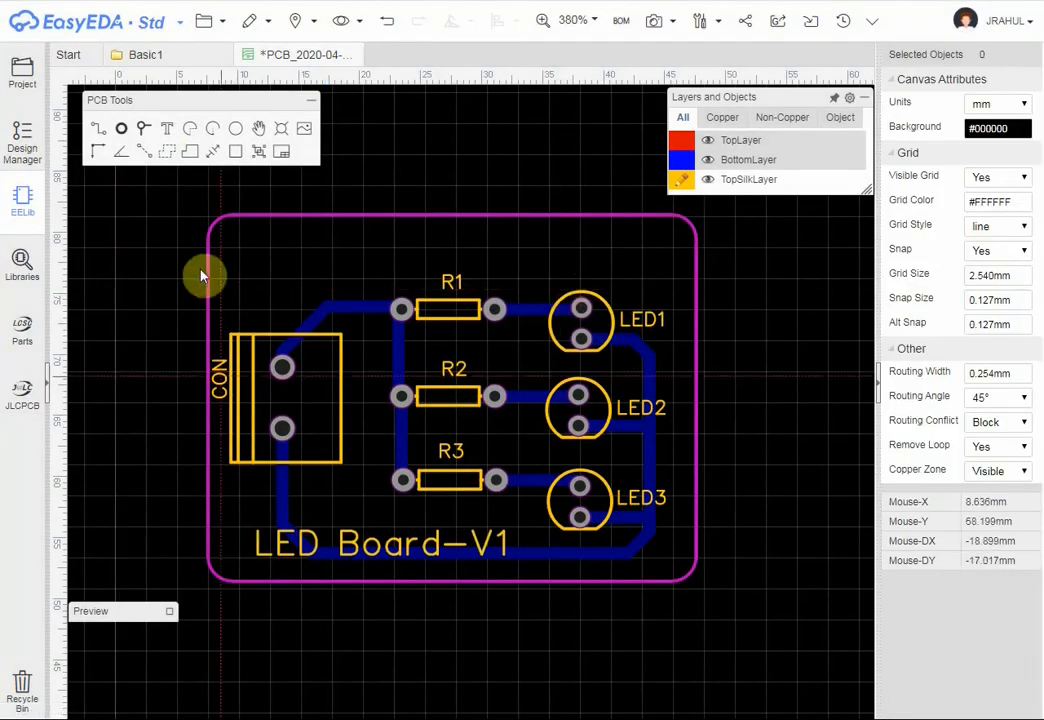
{"action": "left_click", "coordinate": [195, 212]}
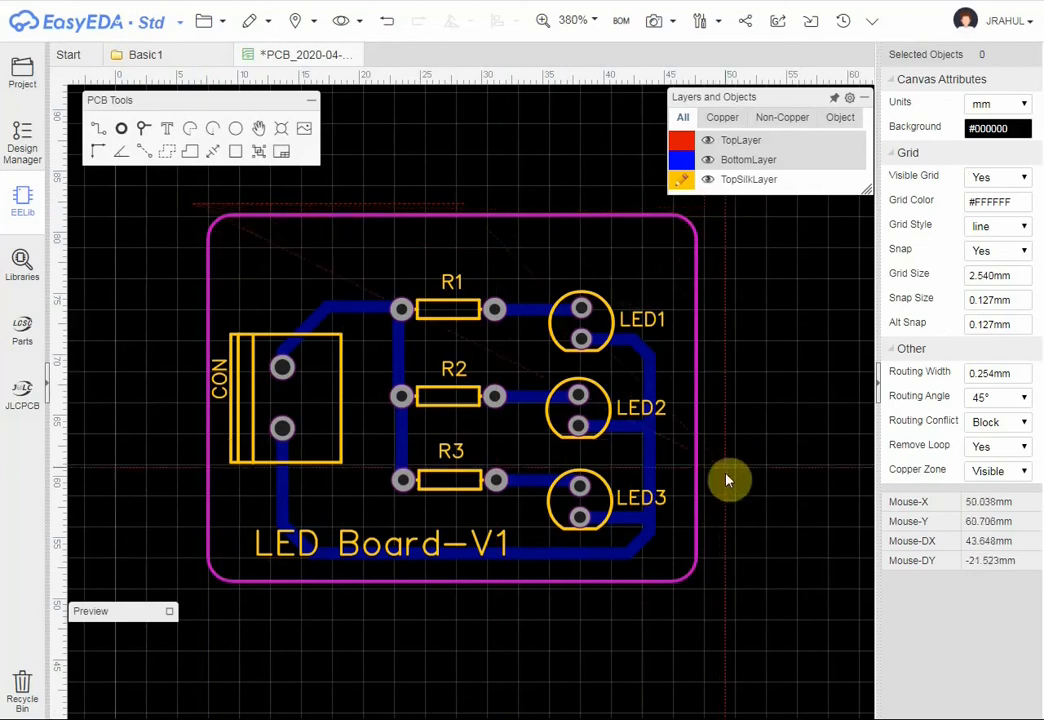
{"action": "left_click", "coordinate": [716, 213]}
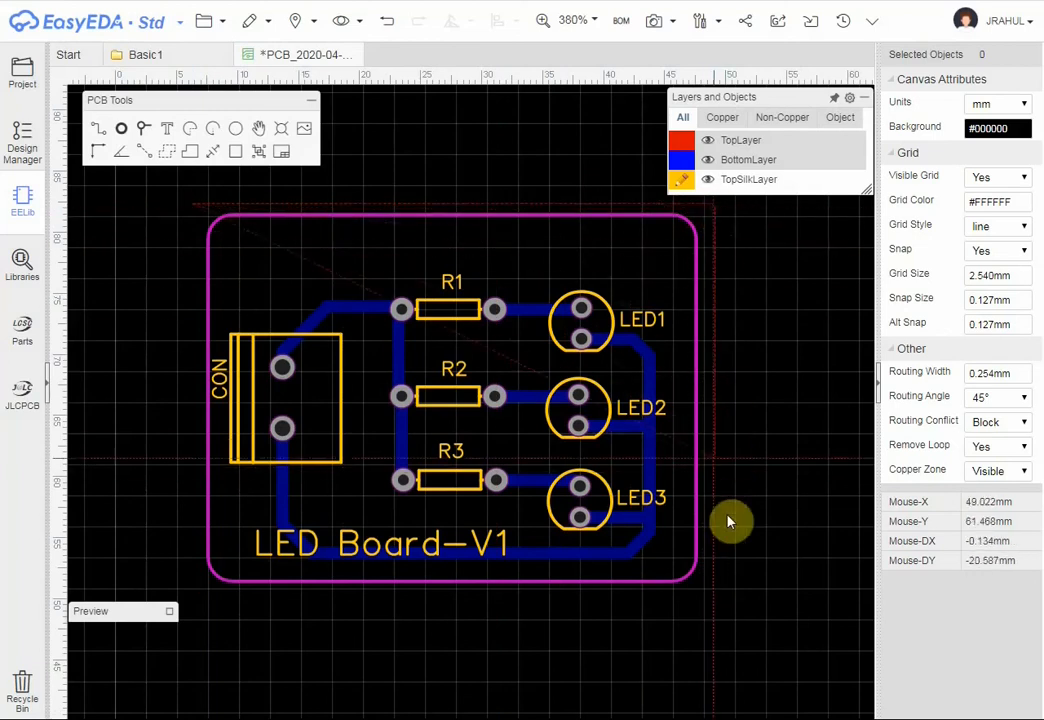
{"action": "left_click", "coordinate": [710, 605]}
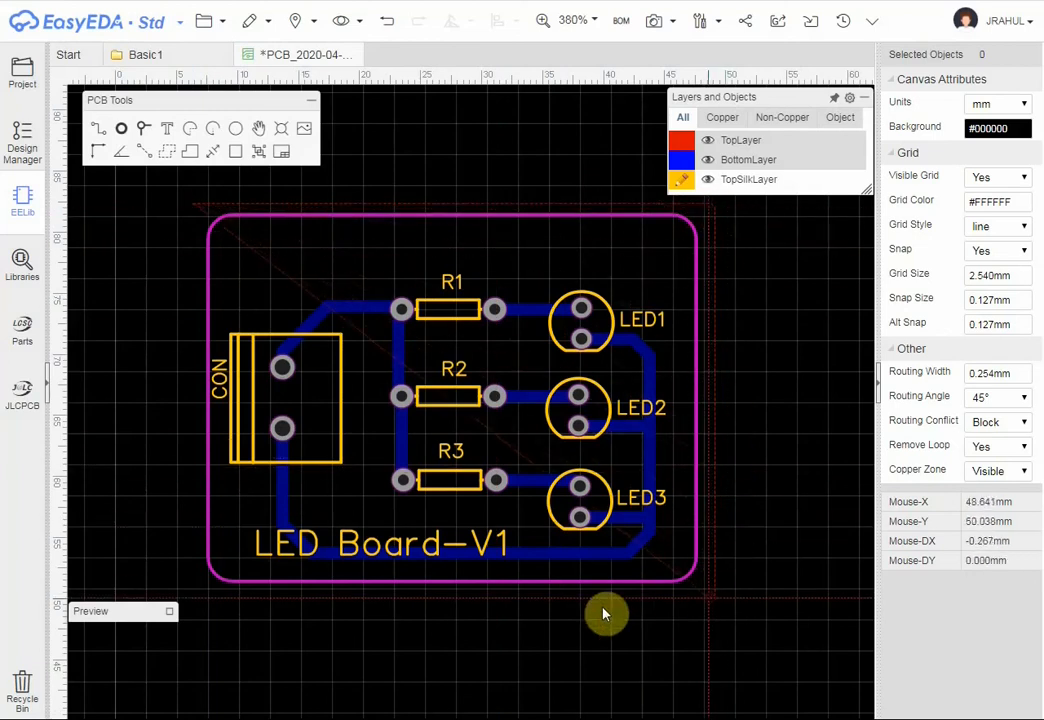
{"action": "left_click", "coordinate": [193, 587]}
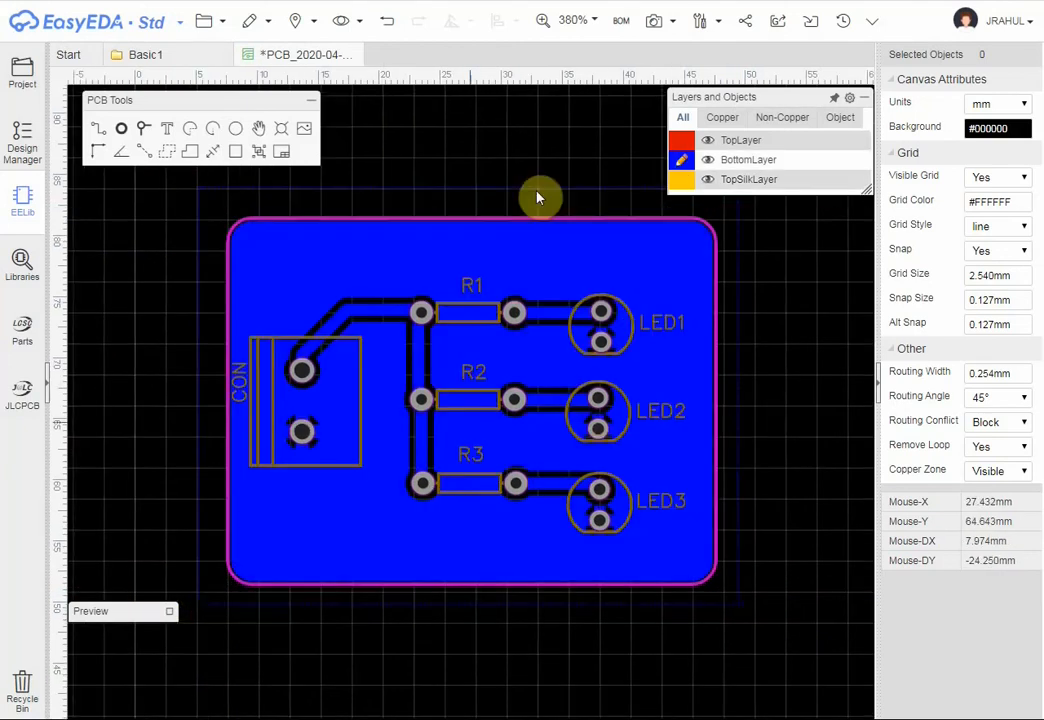
Open the PCB's photo view and inspect the top side of the board.
{"action": "scroll", "coordinate": [470, 425], "scroll_direction": "down", "scroll_amount": 2}
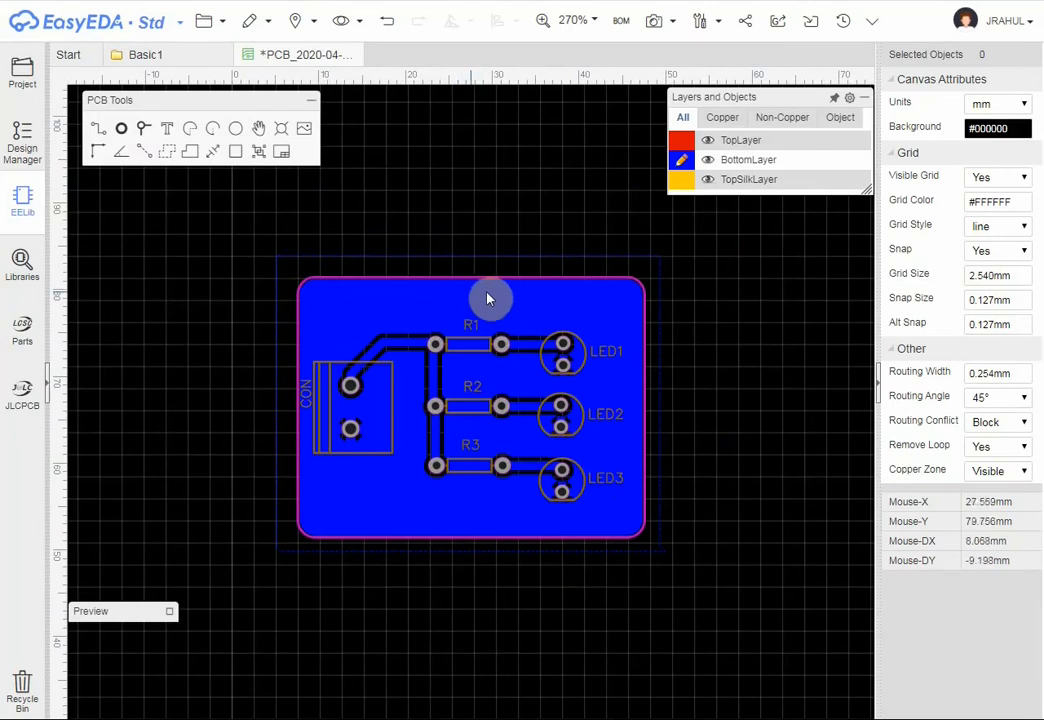
{"action": "left_click", "coordinate": [720, 22]}
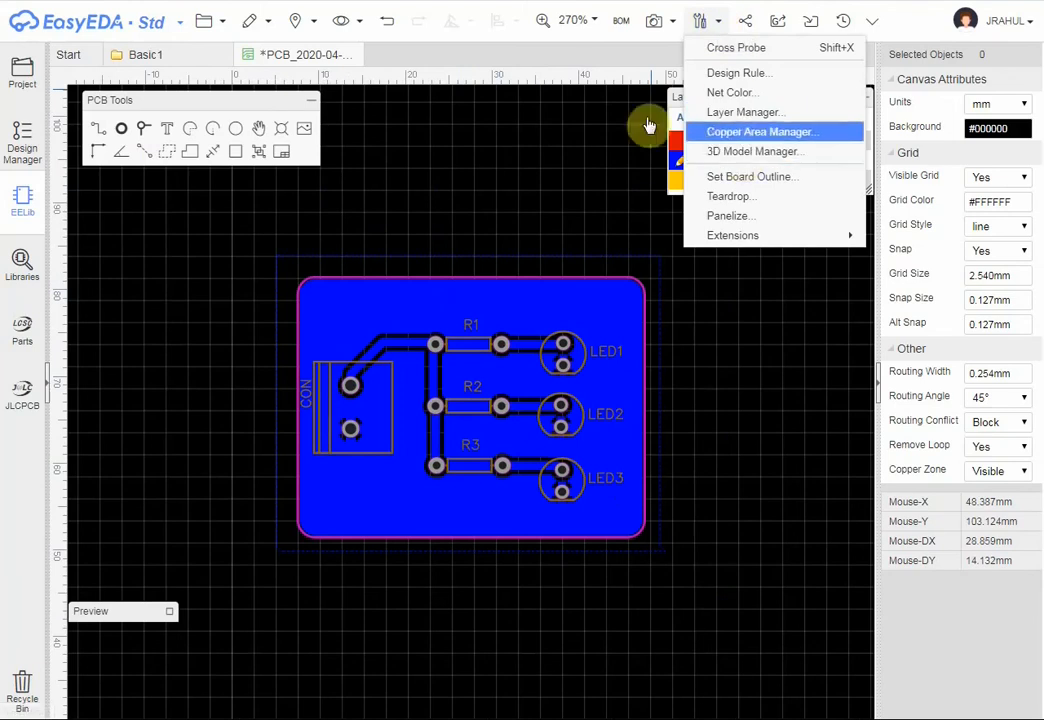
{"action": "left_click", "coordinate": [652, 24]}
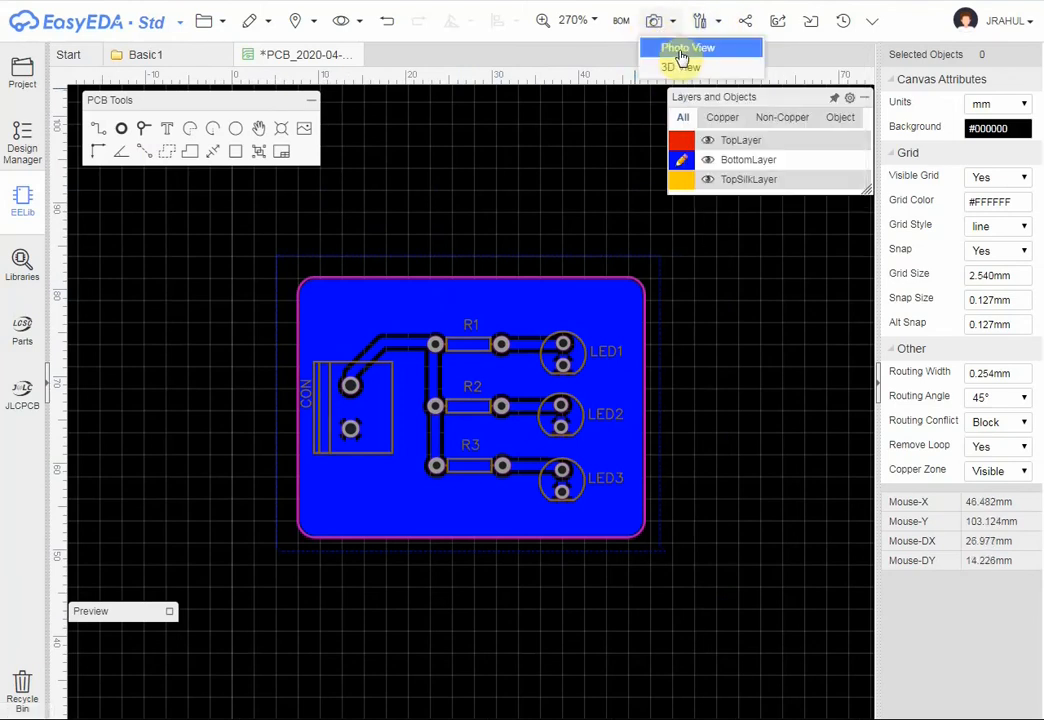
{"action": "left_click", "coordinate": [684, 49]}
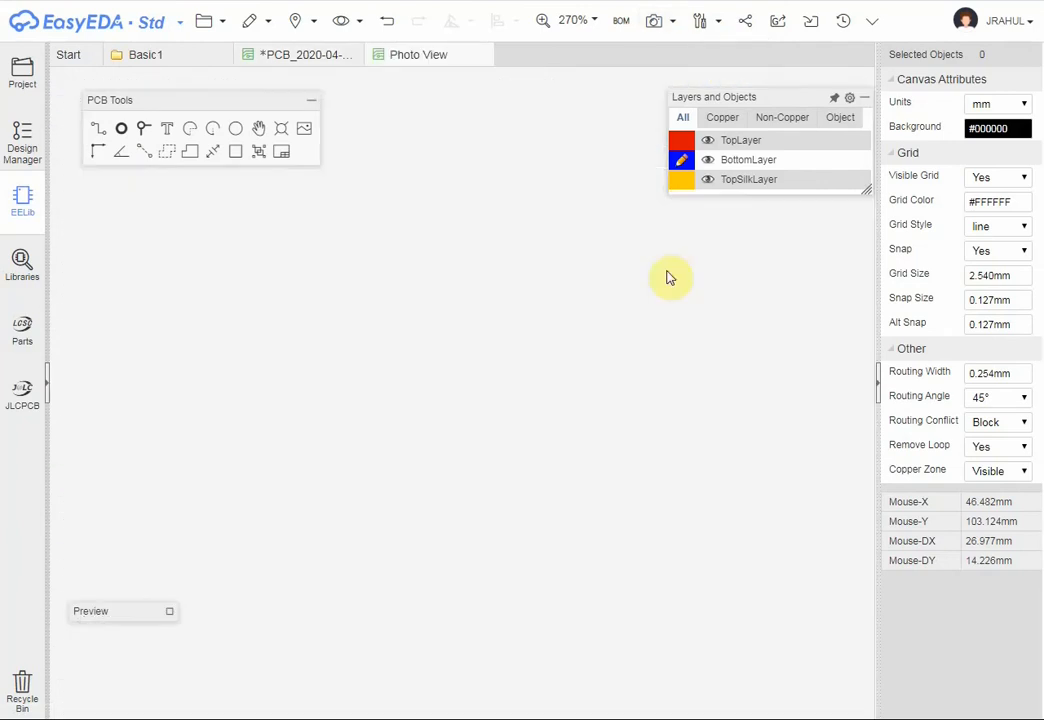
{"action": "scroll", "coordinate": [485, 417], "scroll_direction": "up", "scroll_amount": 5}
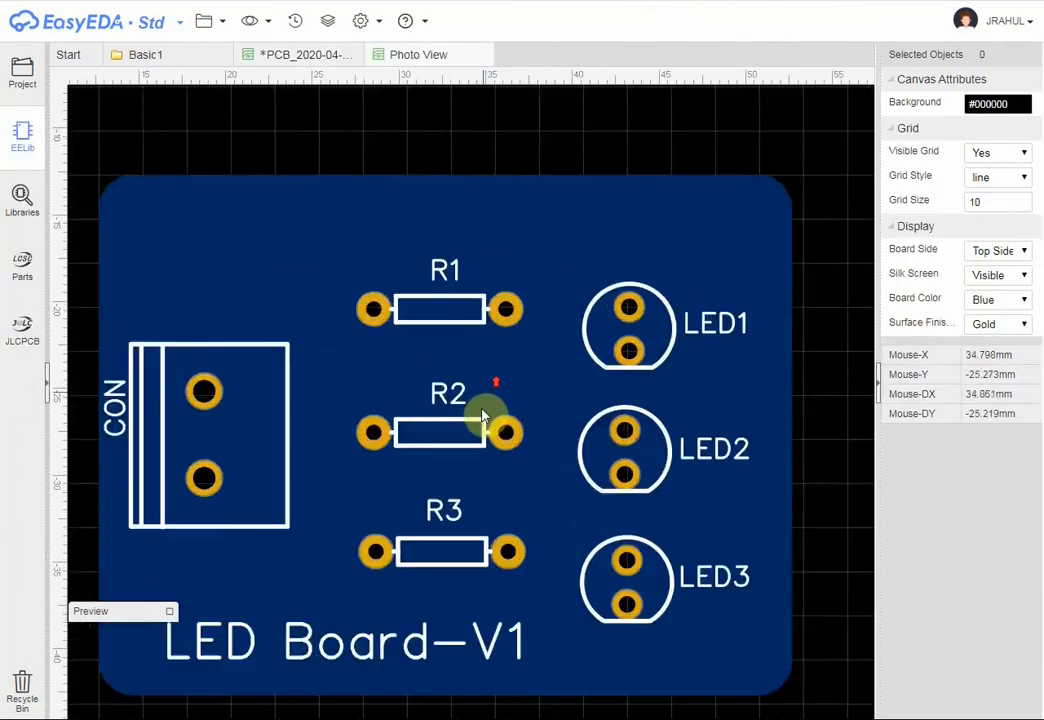
{"action": "scroll", "coordinate": [549, 425], "scroll_direction": "down", "scroll_amount": 3}
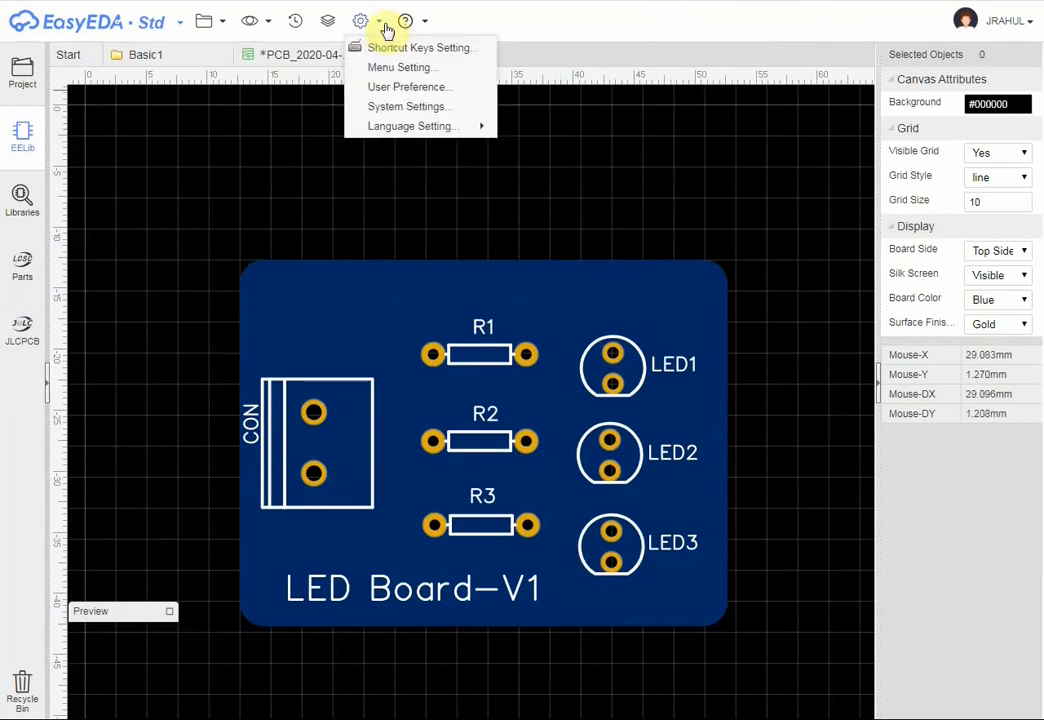
{"action": "mouse_move", "coordinate": [276, 35]}
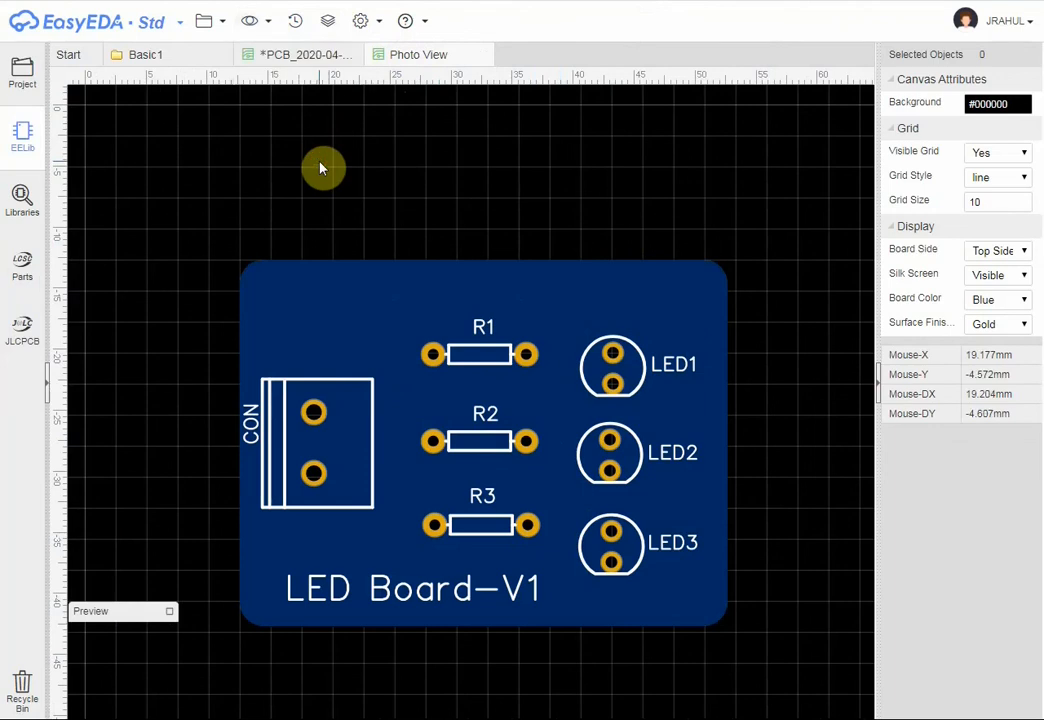
Return to the PCB, open its 3D view and examine the board with its components from another angle.
{"action": "left_click", "coordinate": [305, 58]}
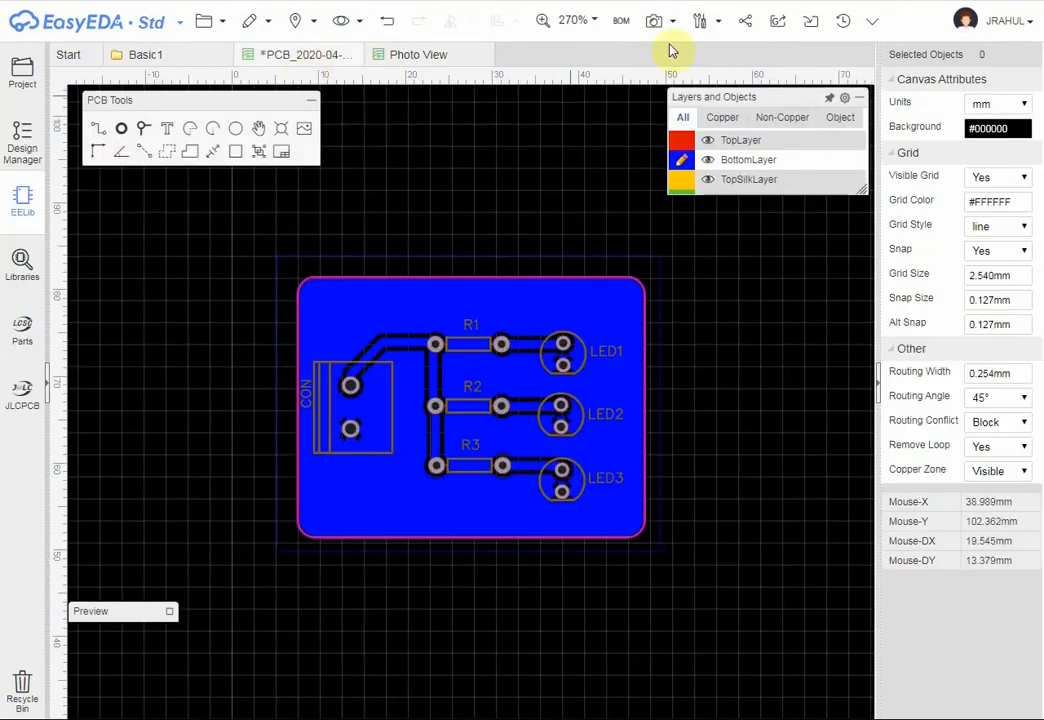
{"action": "mouse_move", "coordinate": [660, 22]}
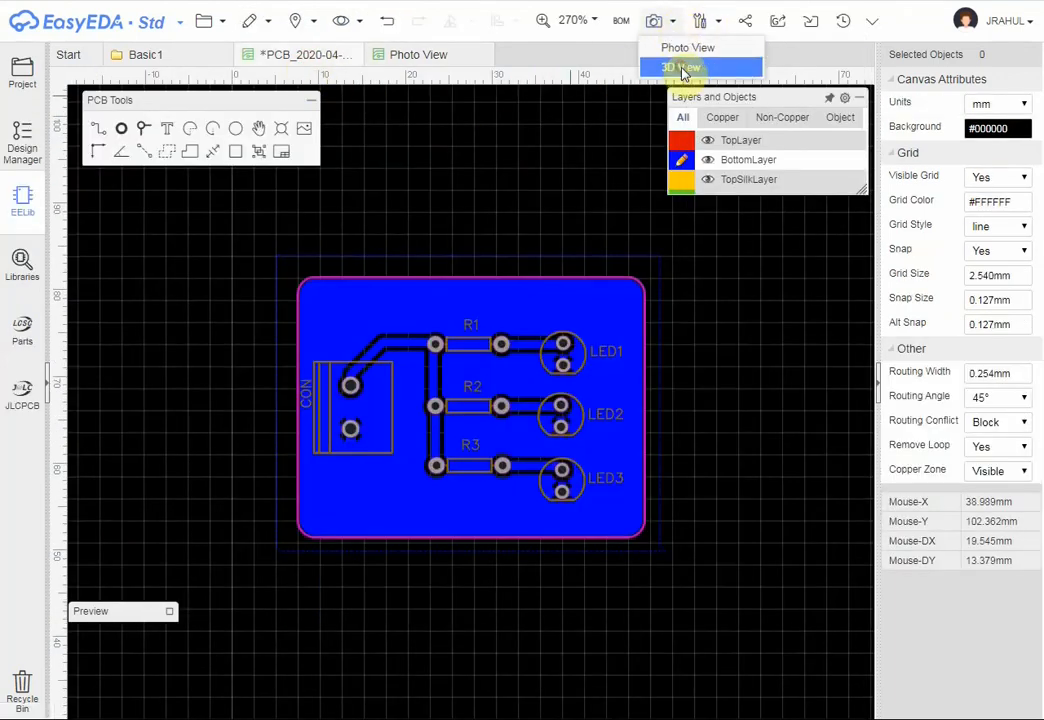
{"action": "left_click", "coordinate": [684, 70]}
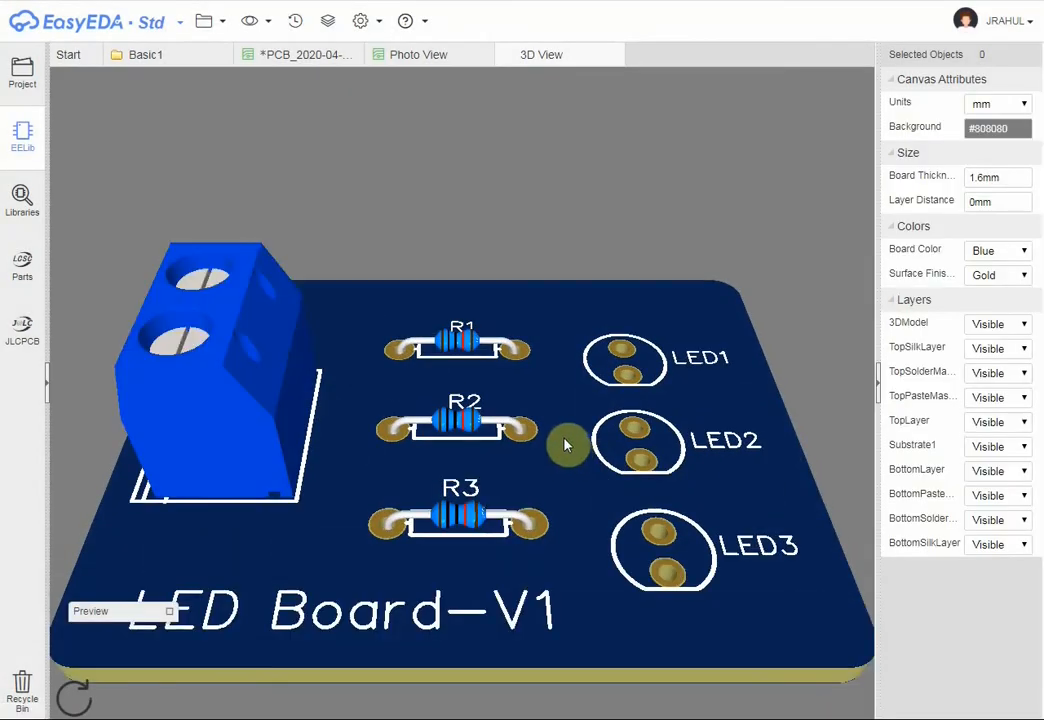
{"action": "left_click_drag", "start_coordinate": [497, 590], "coordinate": [333, 354]}
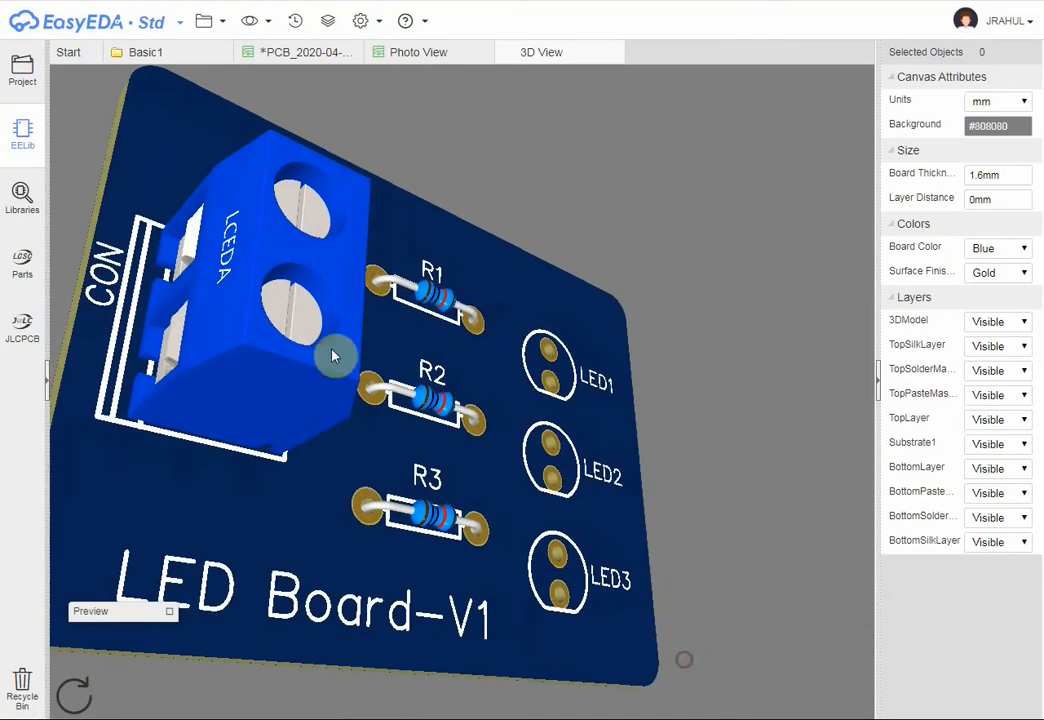
Rotate the board in the 3D view to examine the components and silkscreen from several angles.
{"action": "left_click_drag", "start_coordinate": [268, 232], "coordinate": [135, 219]}
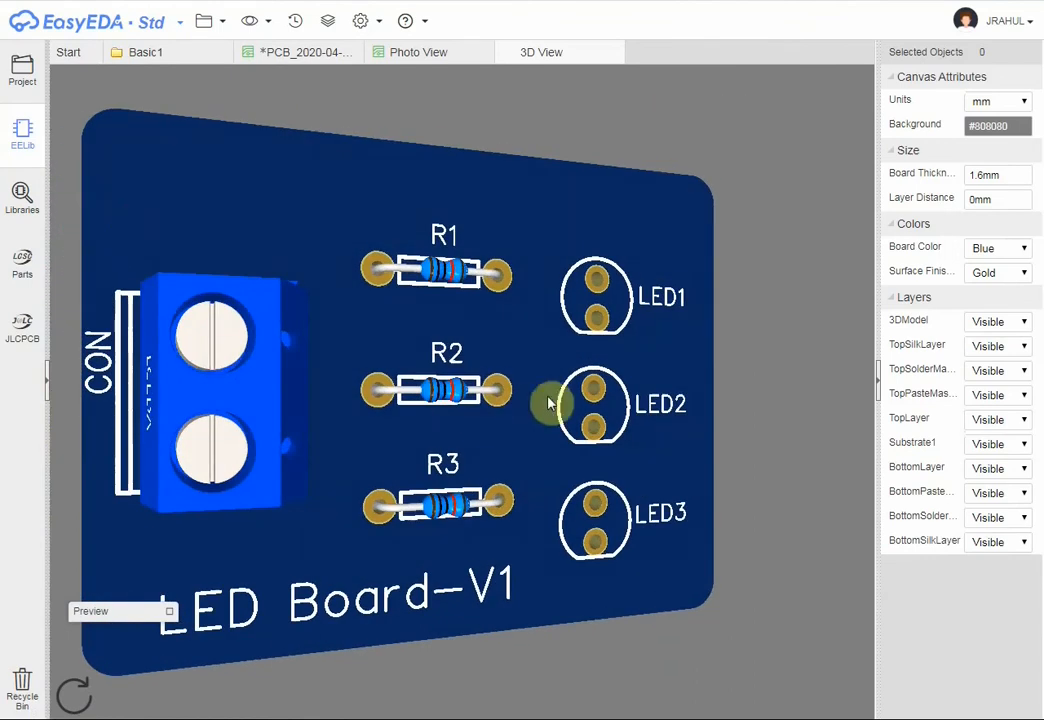
{"action": "mouse_move", "coordinate": [550, 403]}
{"action": "left_mouse_down"}
{"action": "mouse_move", "coordinate": [322, 385]}
{"action": "mouse_move", "coordinate": [570, 410]}
{"action": "left_mouse_up"}
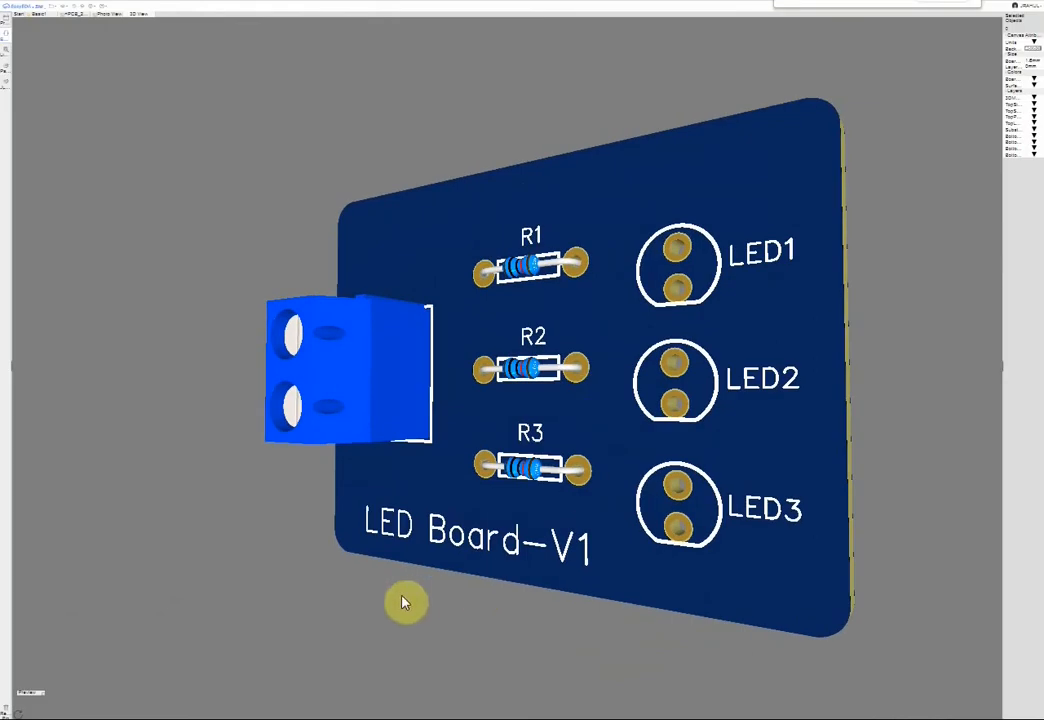
{"action": "right_click_drag", "start_coordinate": [402, 596], "coordinate": [601, 592]}
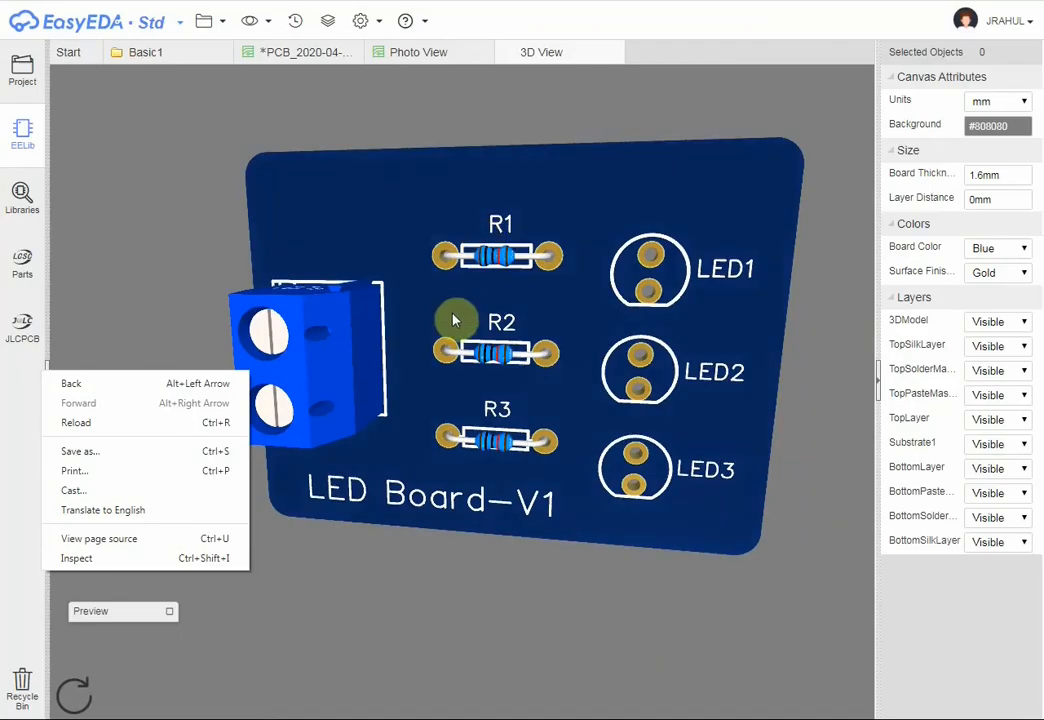
Close the photo and 3D previews and save the PCB document.
{"action": "left_click", "coordinate": [303, 58]}
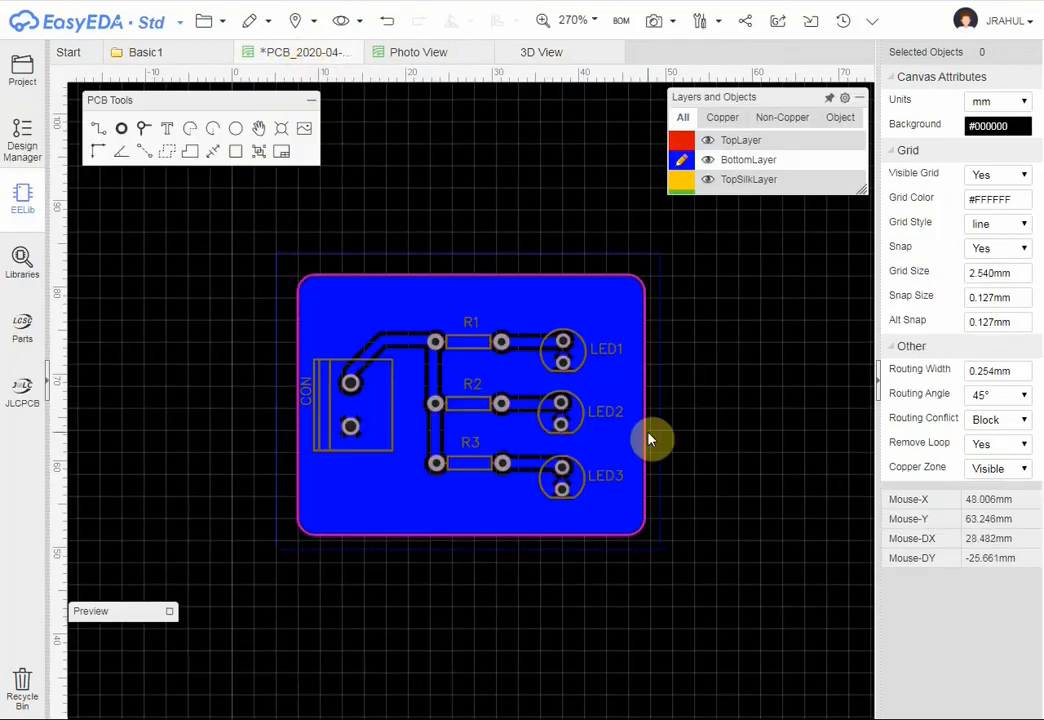
{"action": "left_click", "coordinate": [453, 55]}
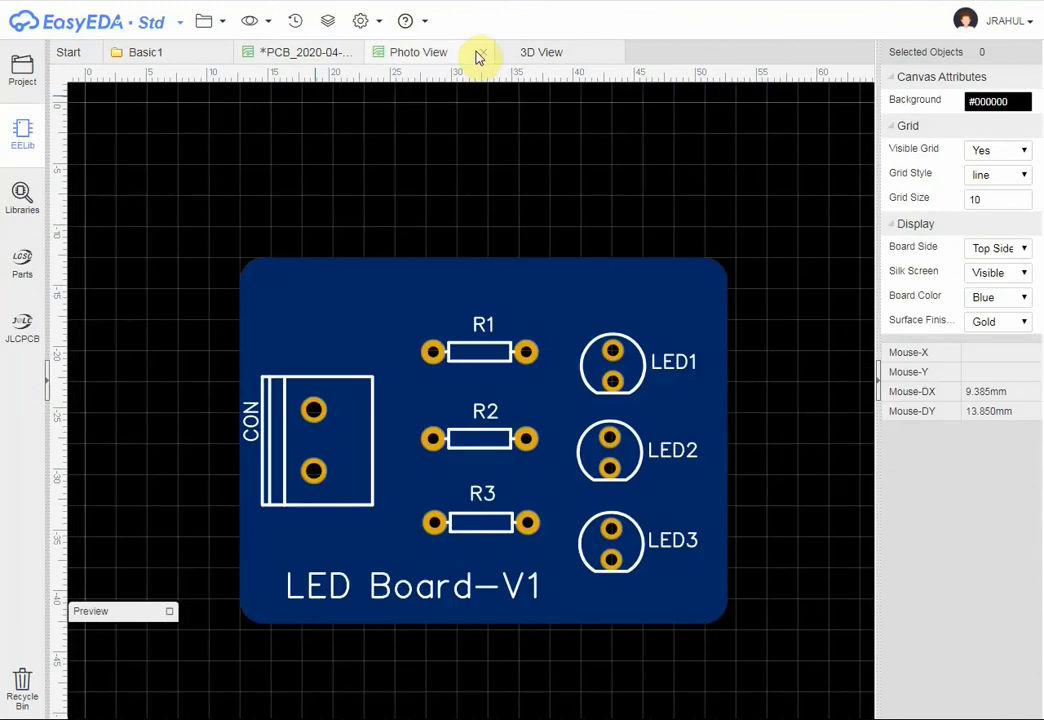
{"action": "left_click", "coordinate": [481, 55]}
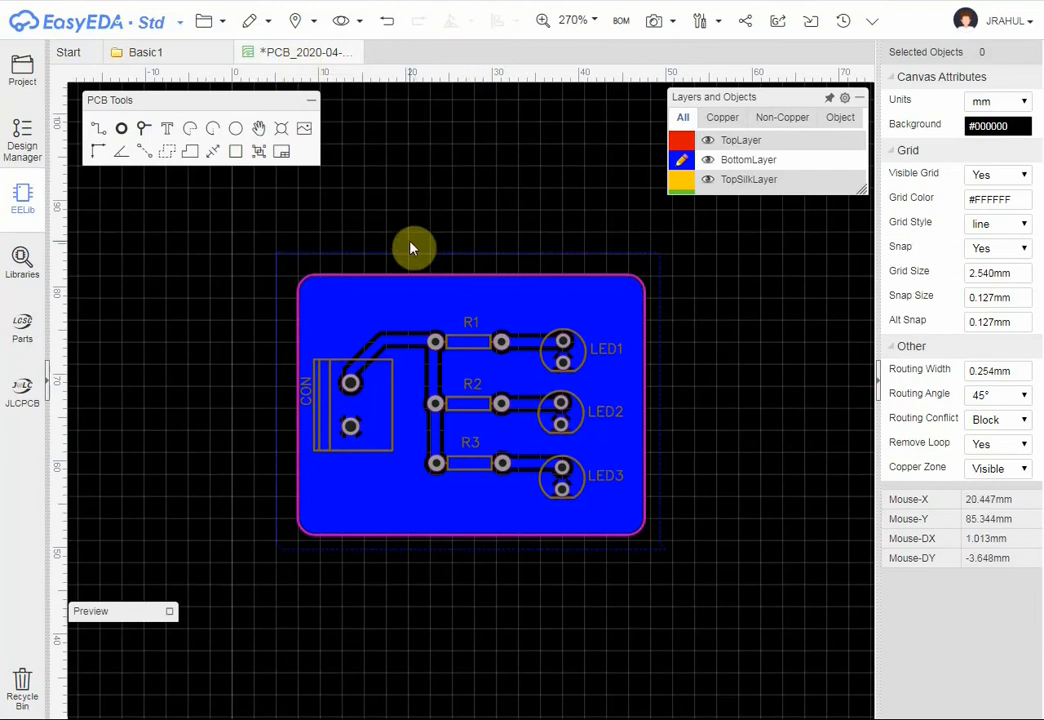
{"action": "left_click", "coordinate": [205, 20]}
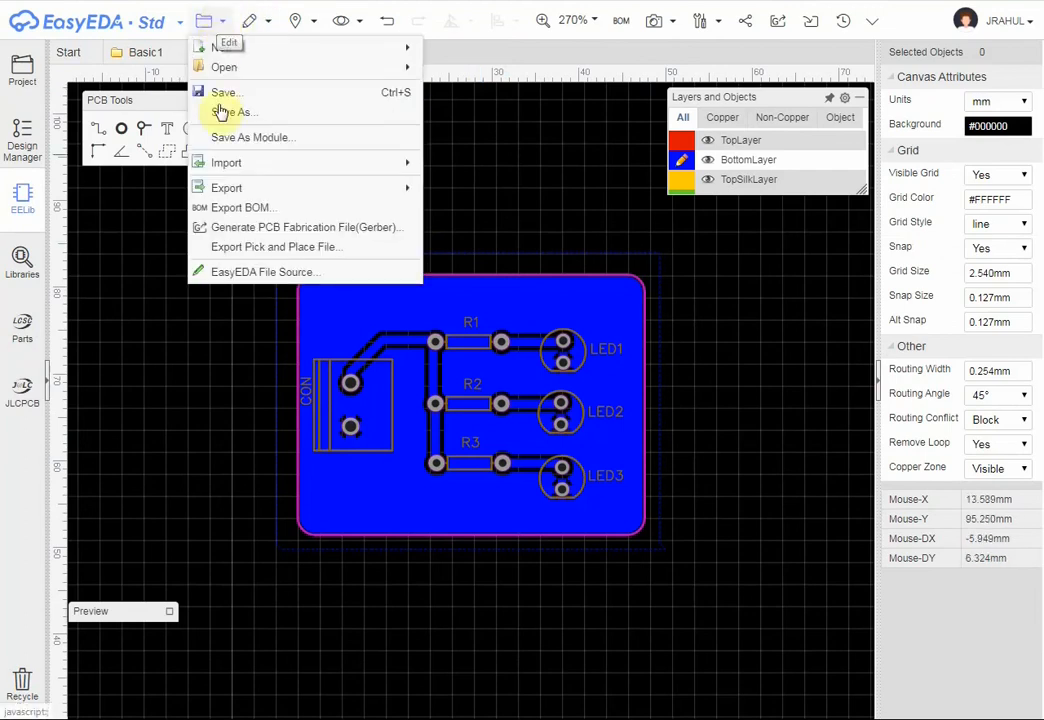
{"action": "left_click", "coordinate": [221, 23]}
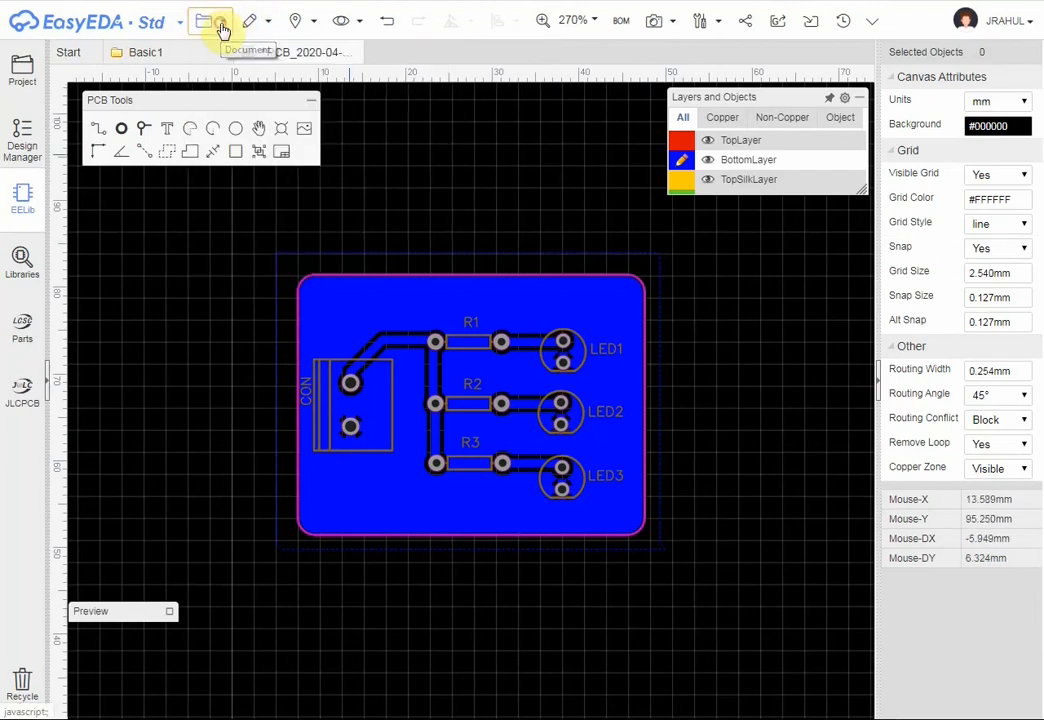
{"action": "left_click", "coordinate": [249, 93]}
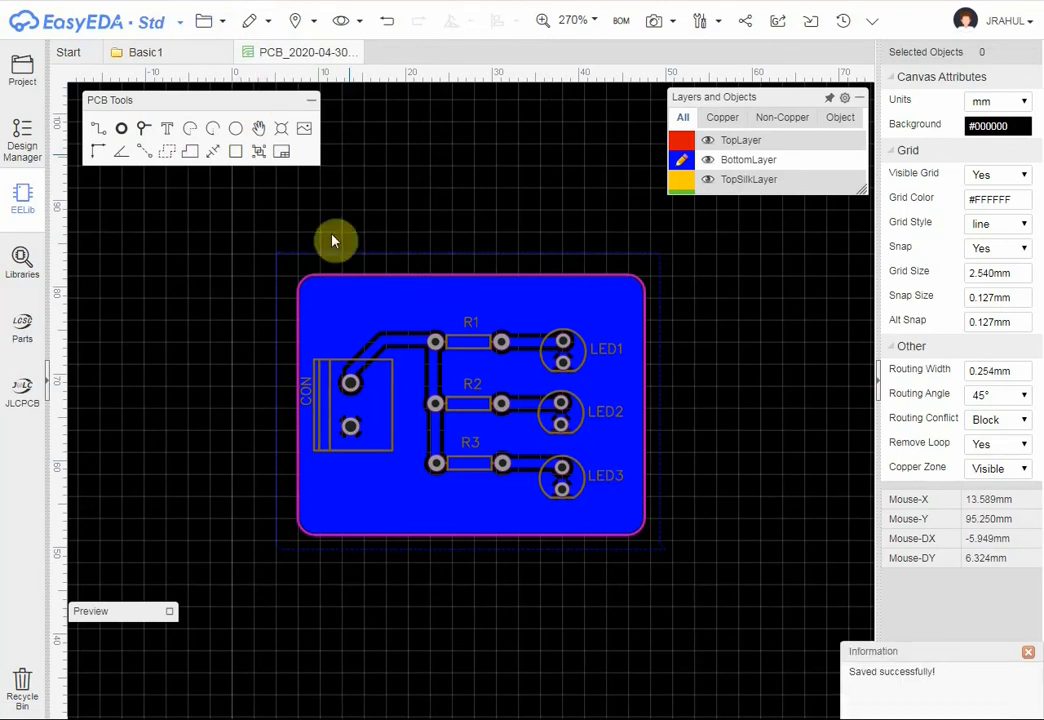
Export the PCB as a merged-layer, black-on-white PDF with BottomLayer added to the exported layers.
{"action": "left_click", "coordinate": [224, 25]}
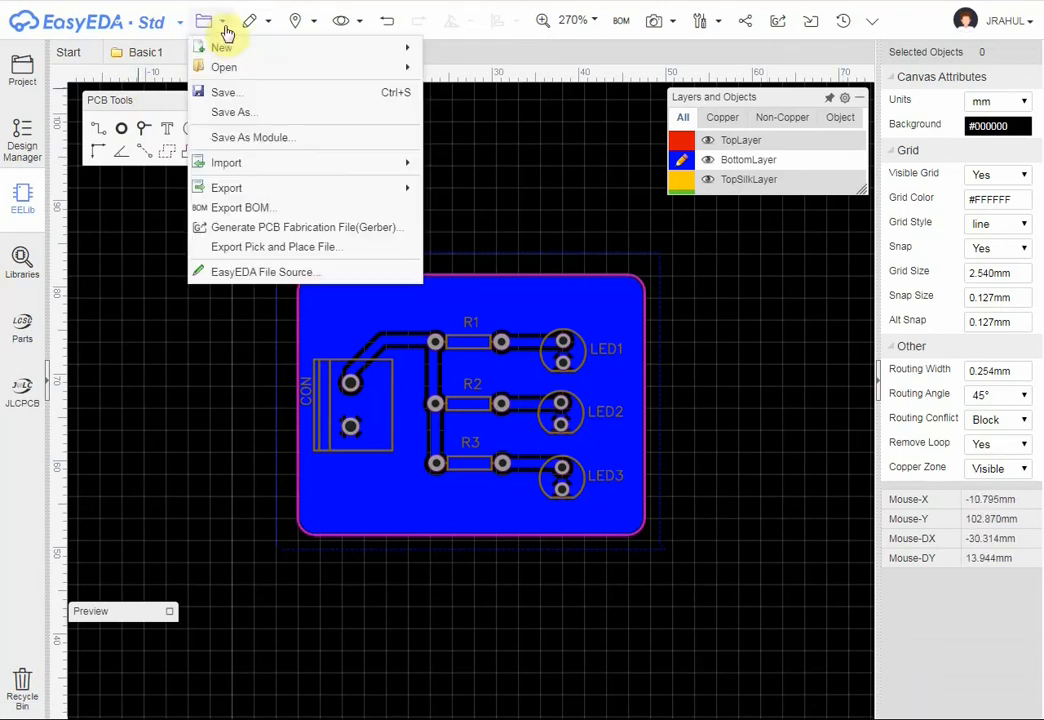
{"action": "mouse_move", "coordinate": [249, 195]}
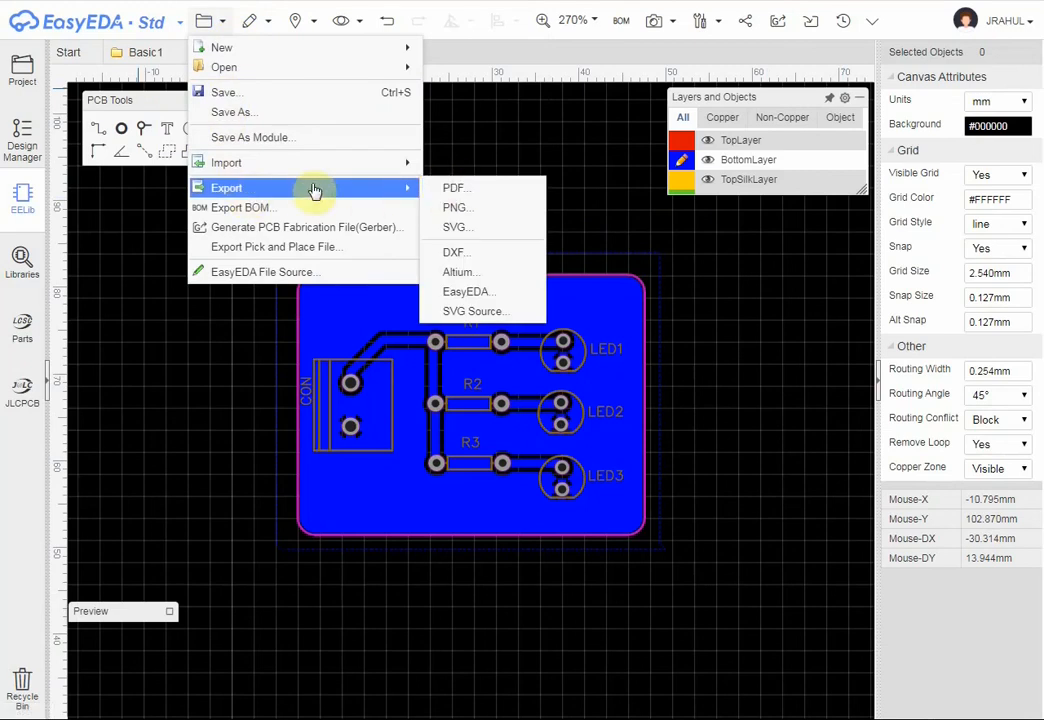
{"action": "left_click", "coordinate": [485, 193]}
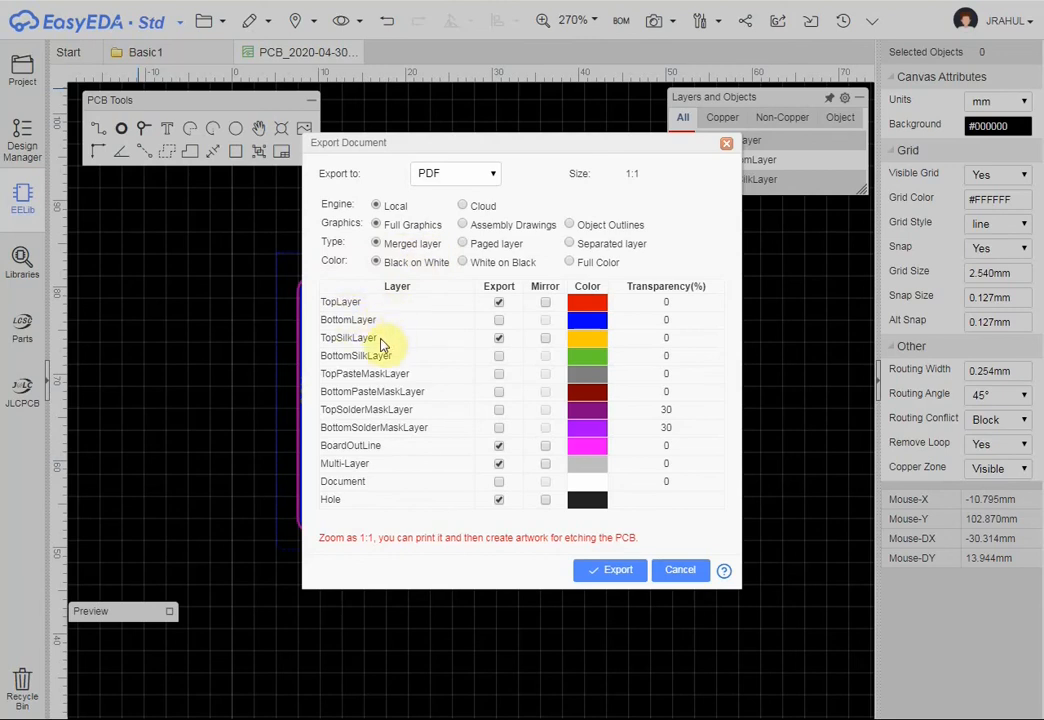
{"action": "left_click", "coordinate": [495, 321]}
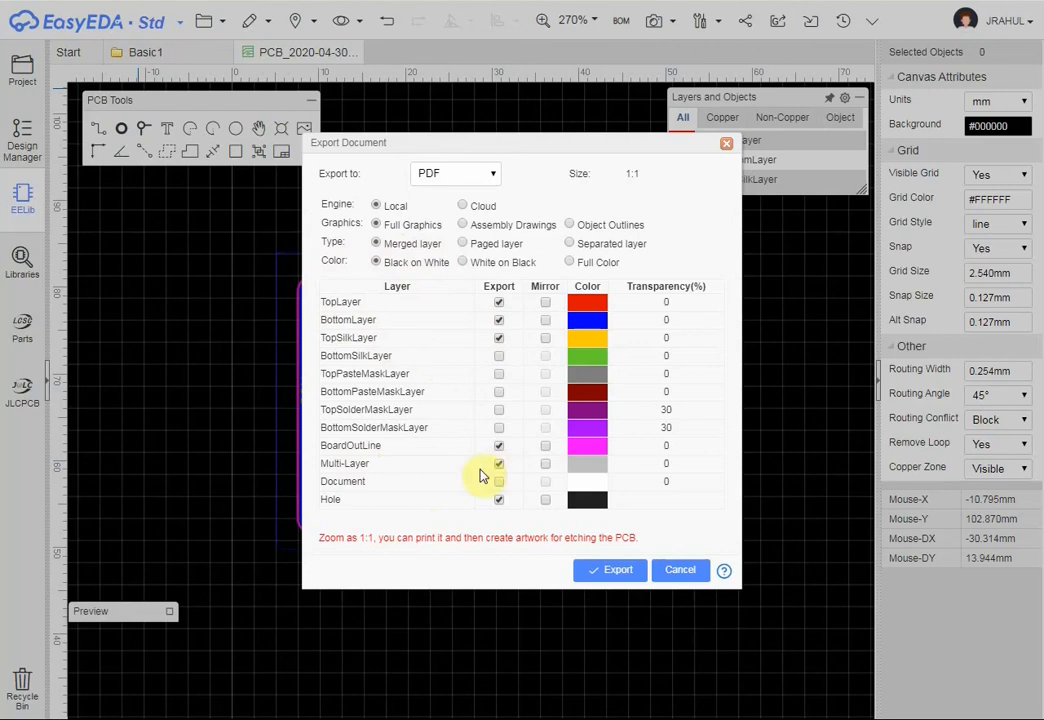
{"action": "left_click", "coordinate": [617, 572]}
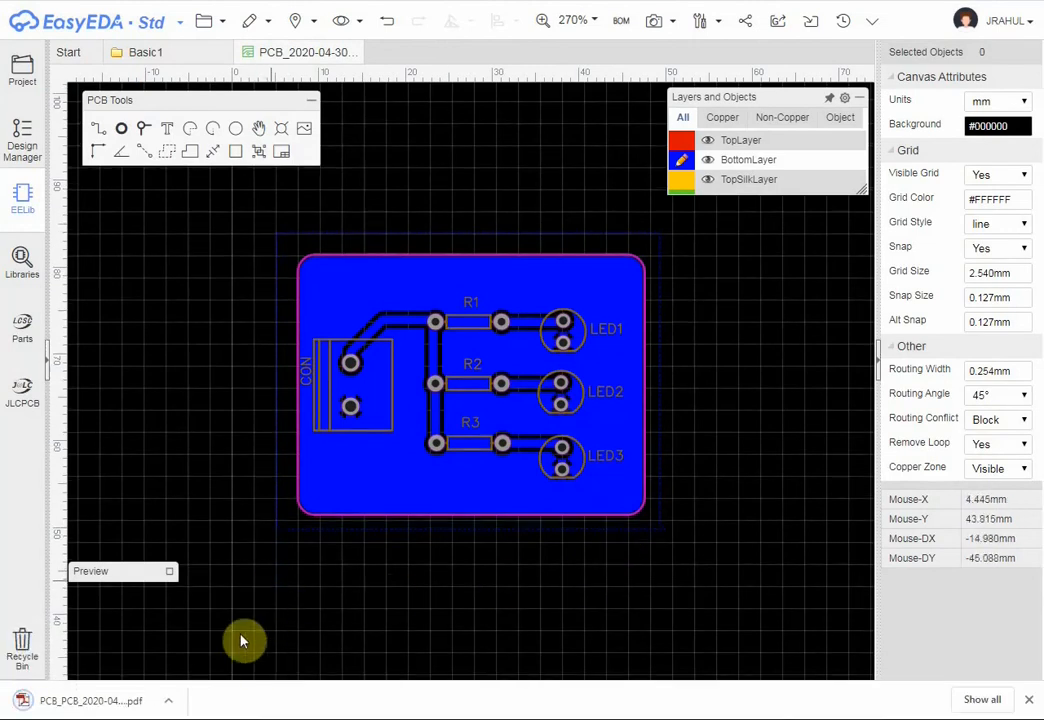
Open the exported PDF and enlarge the page to inspect the printed copper layout.
{"action": "left_click", "coordinate": [168, 700]}
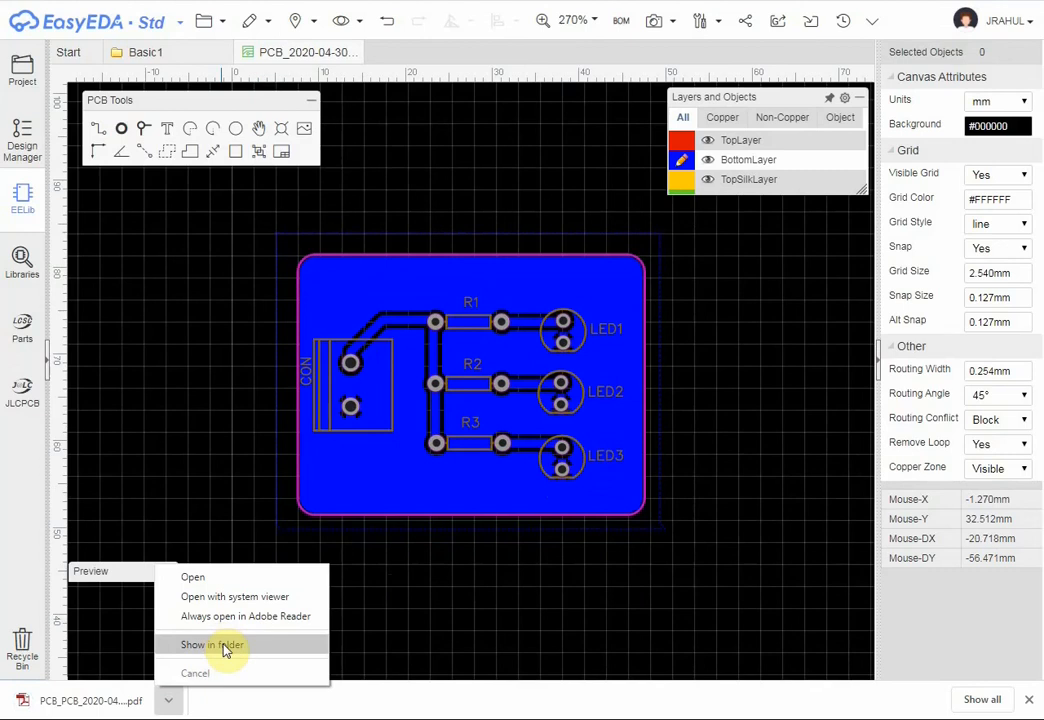
{"action": "left_click", "coordinate": [214, 577]}
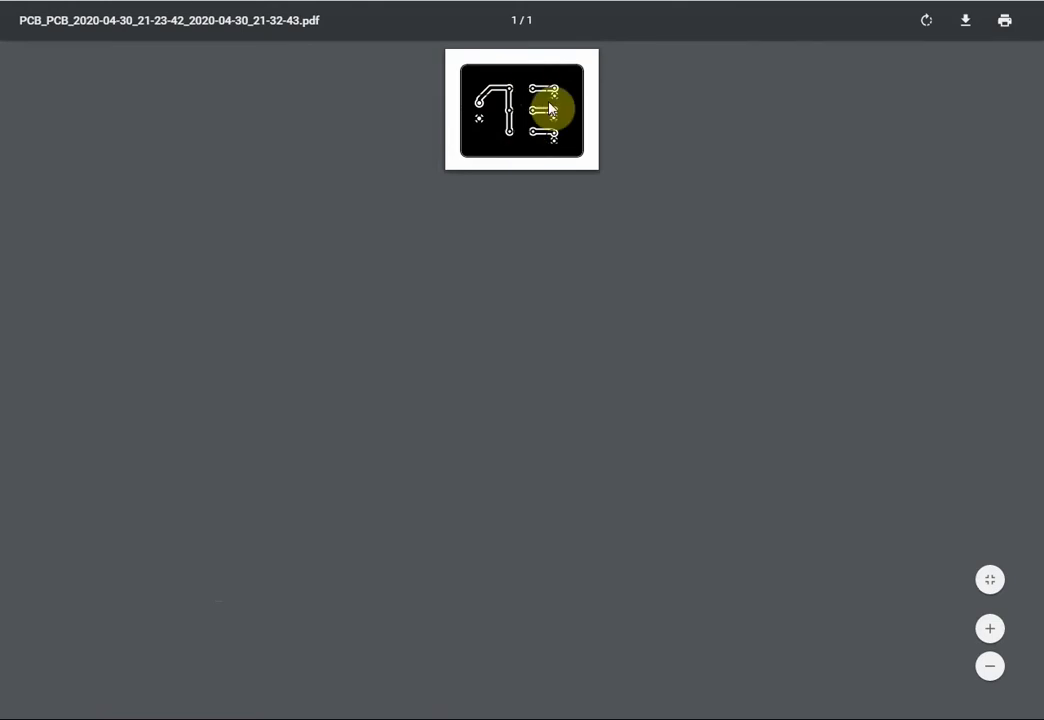
{"action": "left_click", "coordinate": [991, 629]}
{"action": "left_click", "coordinate": [991, 629]}
{"action": "left_click", "coordinate": [991, 629]}
{"action": "left_click", "coordinate": [991, 629]}
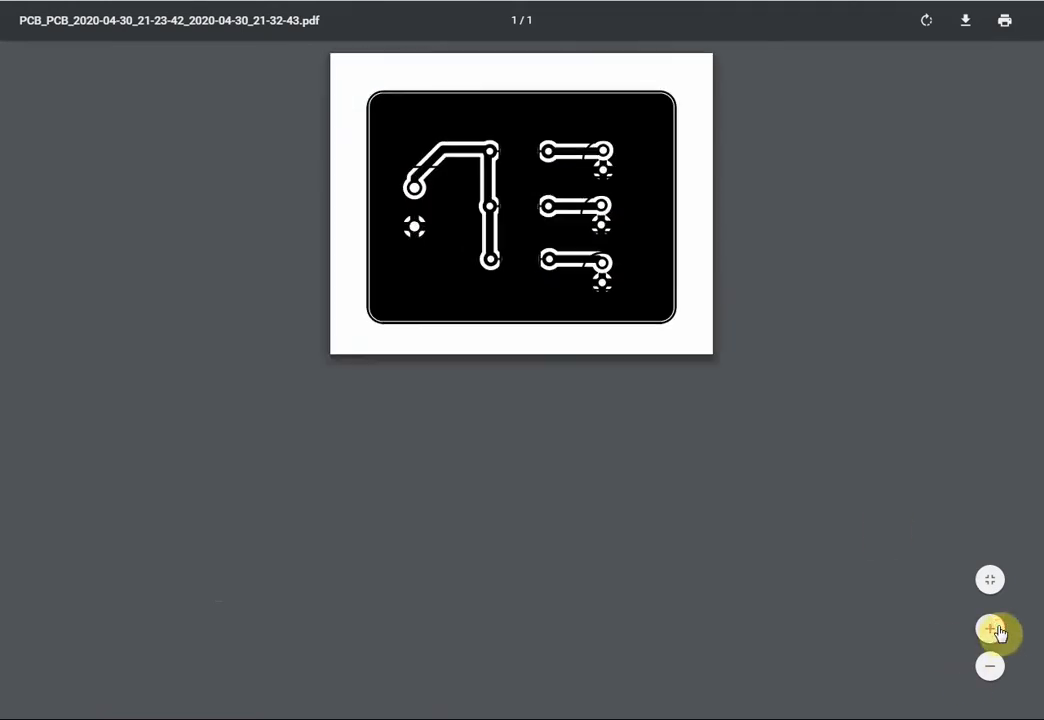
{"action": "left_click", "coordinate": [993, 629]}
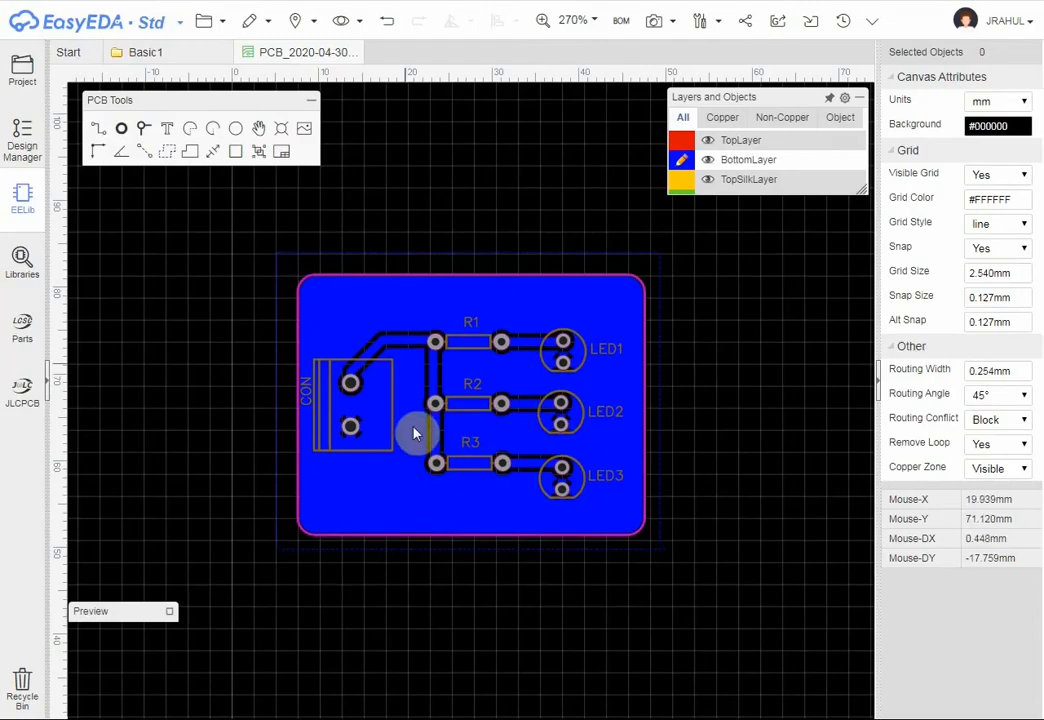
Export the project's bill of materials as a CSV file.
{"action": "left_click", "coordinate": [208, 22]}
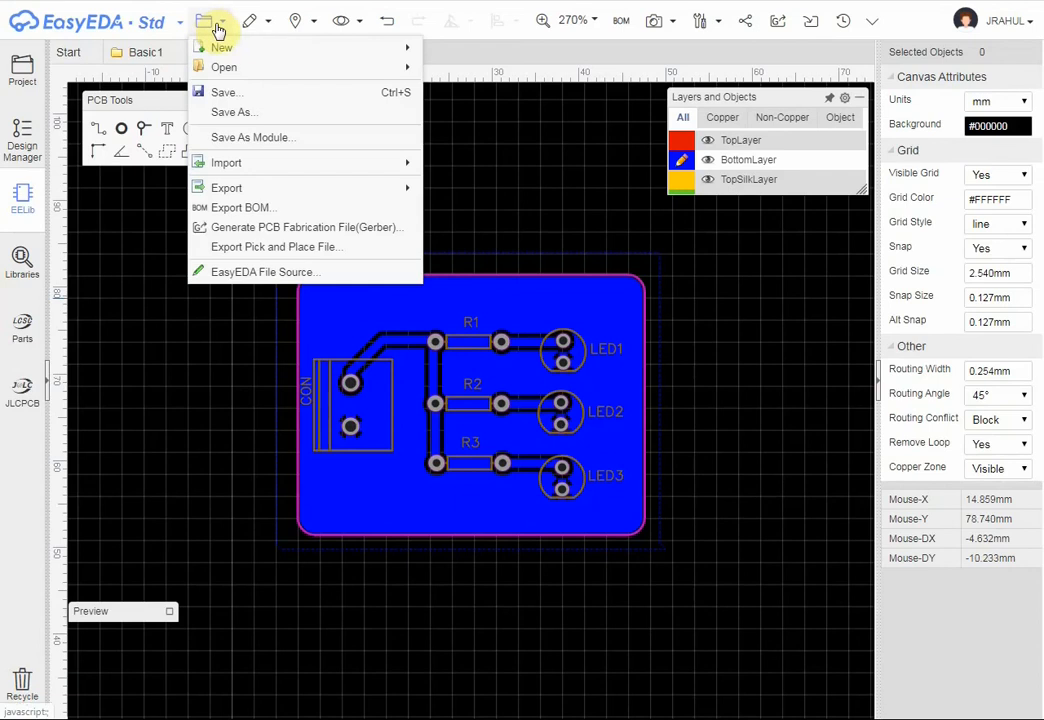
{"action": "mouse_move", "coordinate": [268, 193]}
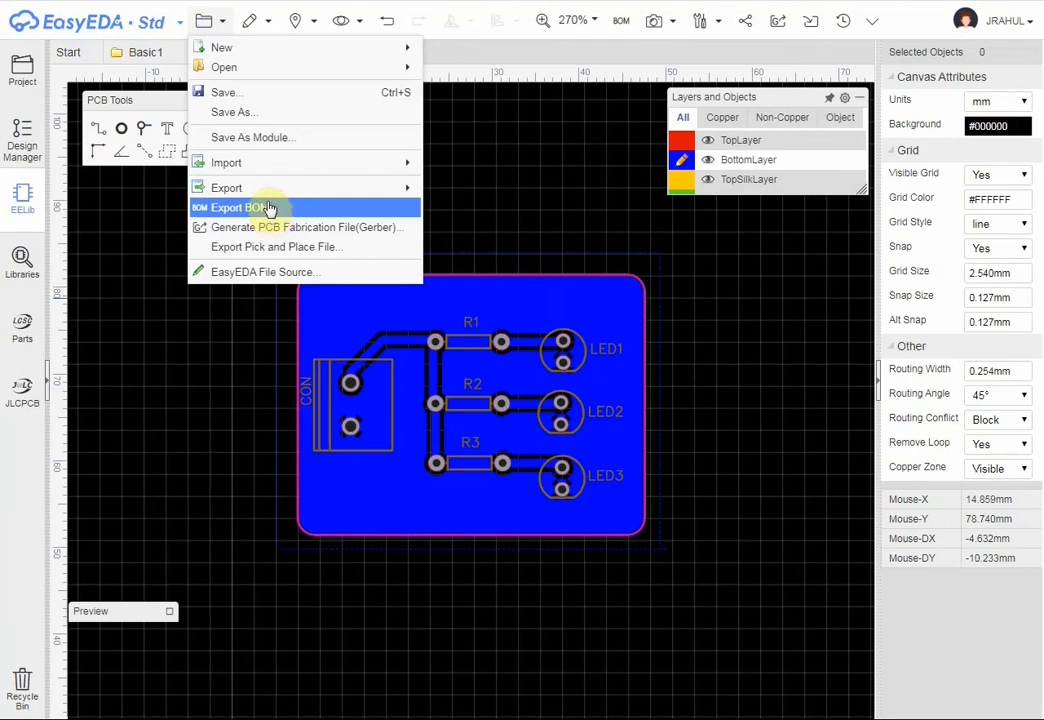
{"action": "left_click", "coordinate": [268, 208]}
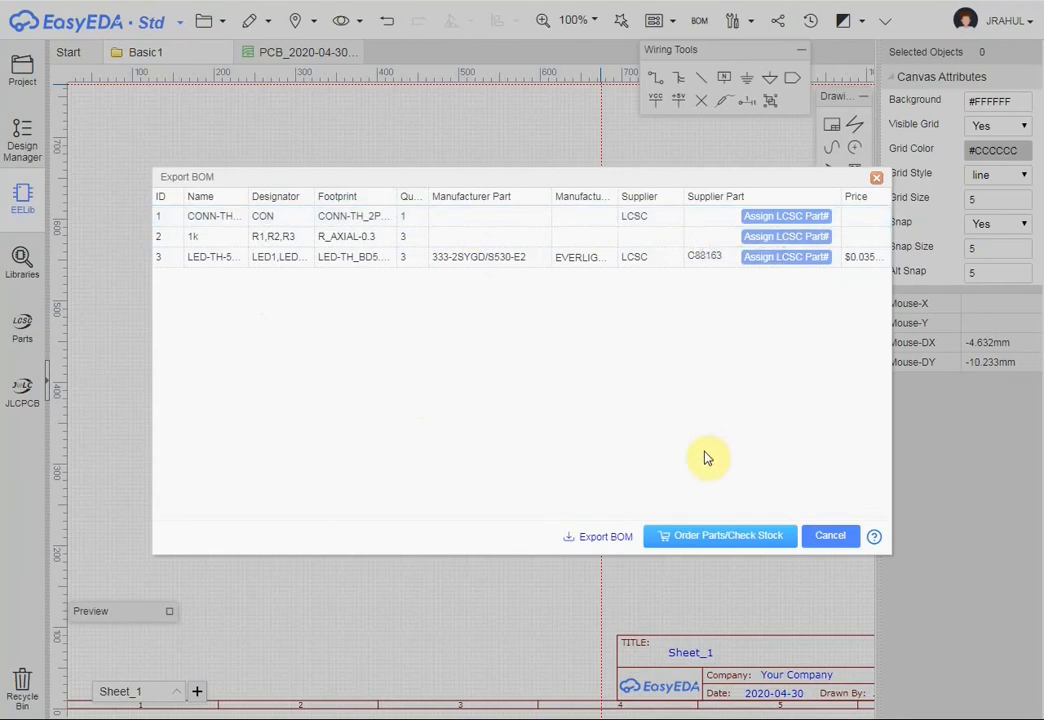
{"action": "left_click", "coordinate": [594, 540]}
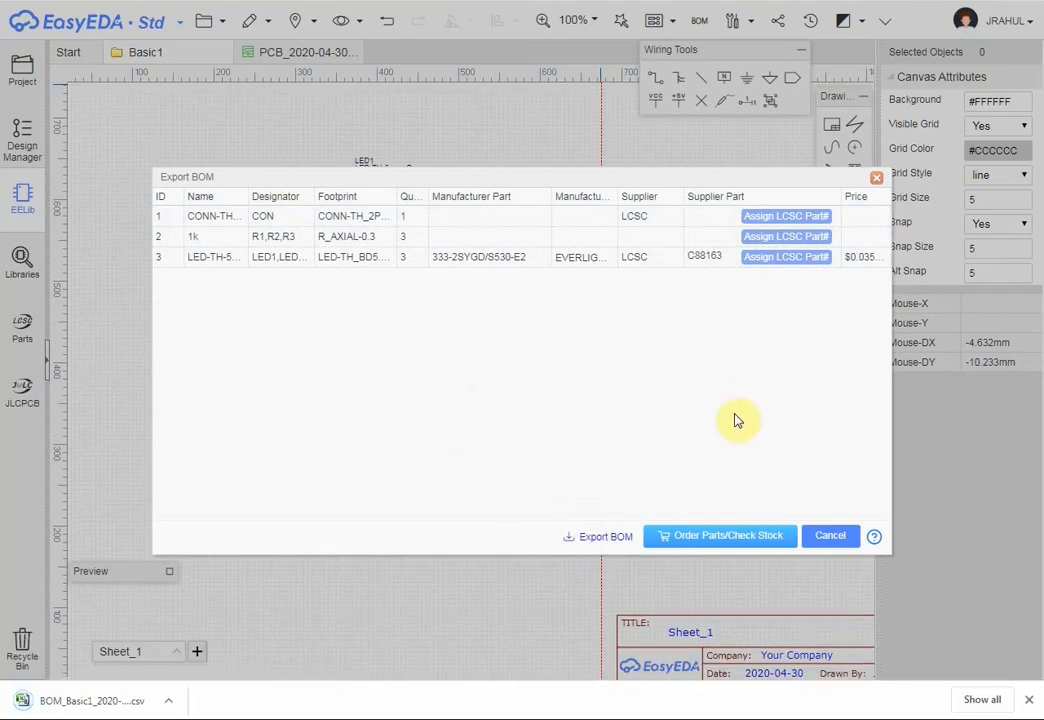
Open the downloaded BOM file to view it and close the BOM export dialog.
{"action": "left_click", "coordinate": [168, 704]}
{"action": "left_click", "coordinate": [211, 597]}
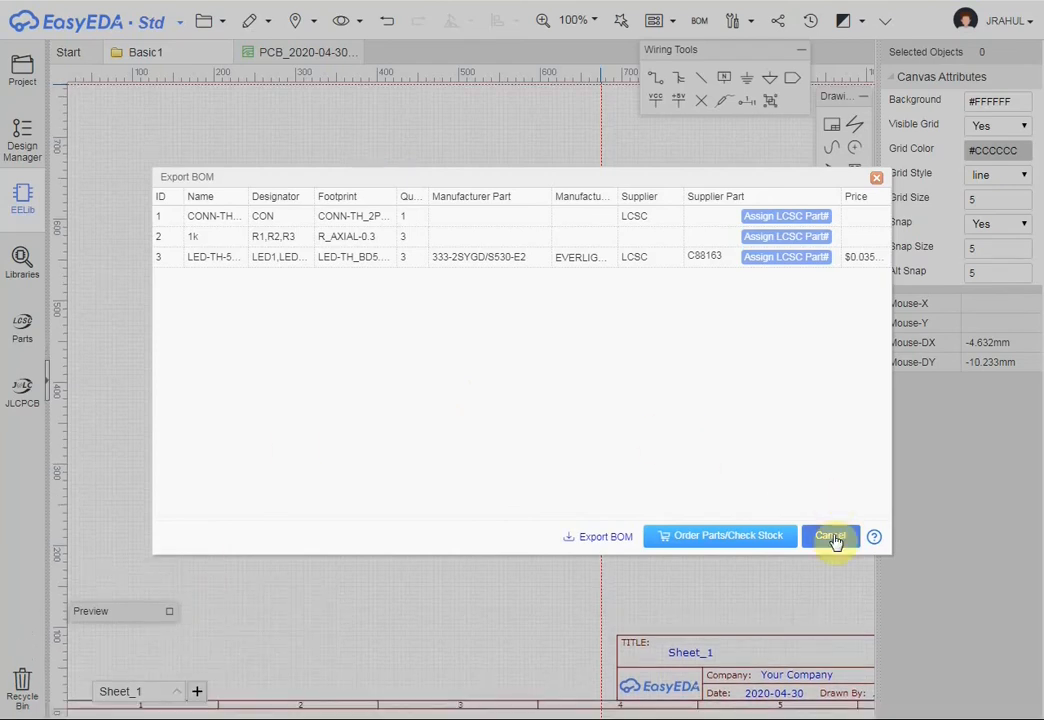
{"action": "left_click", "coordinate": [832, 538]}
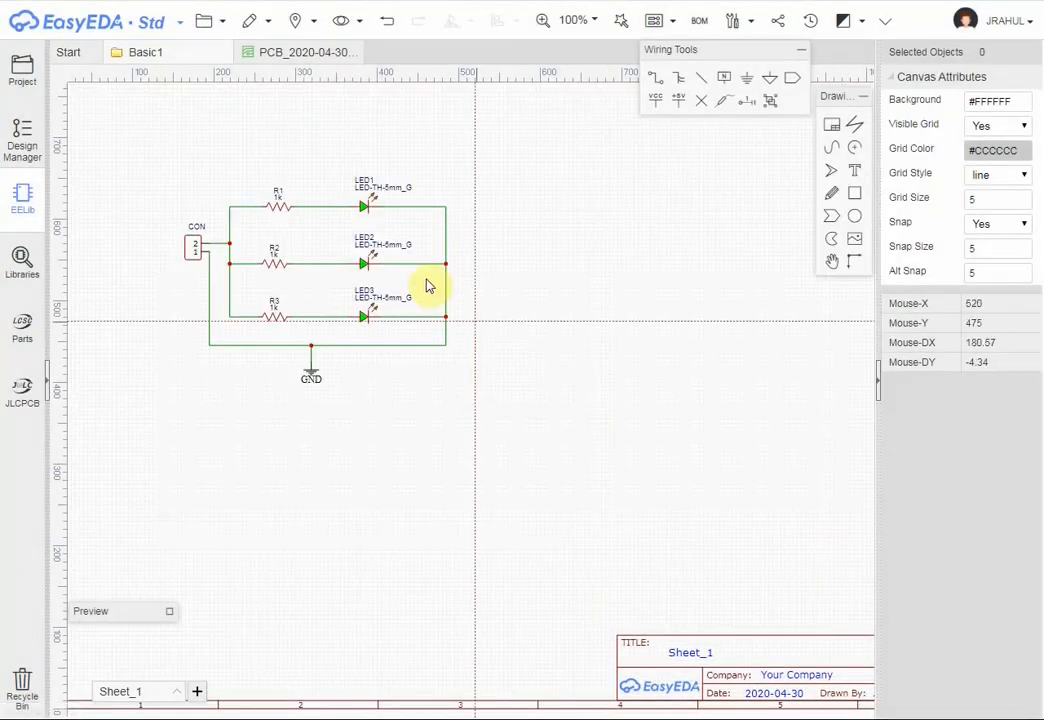
Return to the PCB, run the design rule check and generate the Gerber fabrication files.
{"action": "left_click", "coordinate": [280, 56]}
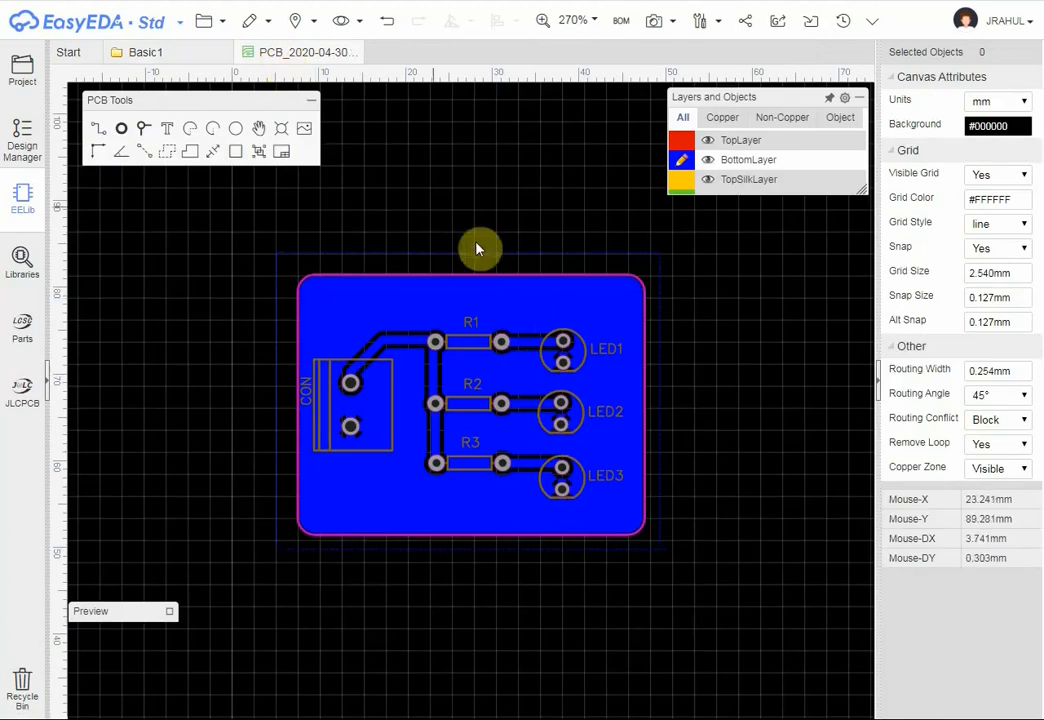
{"action": "scroll", "coordinate": [492, 420], "scroll_direction": "up", "scroll_amount": 2}
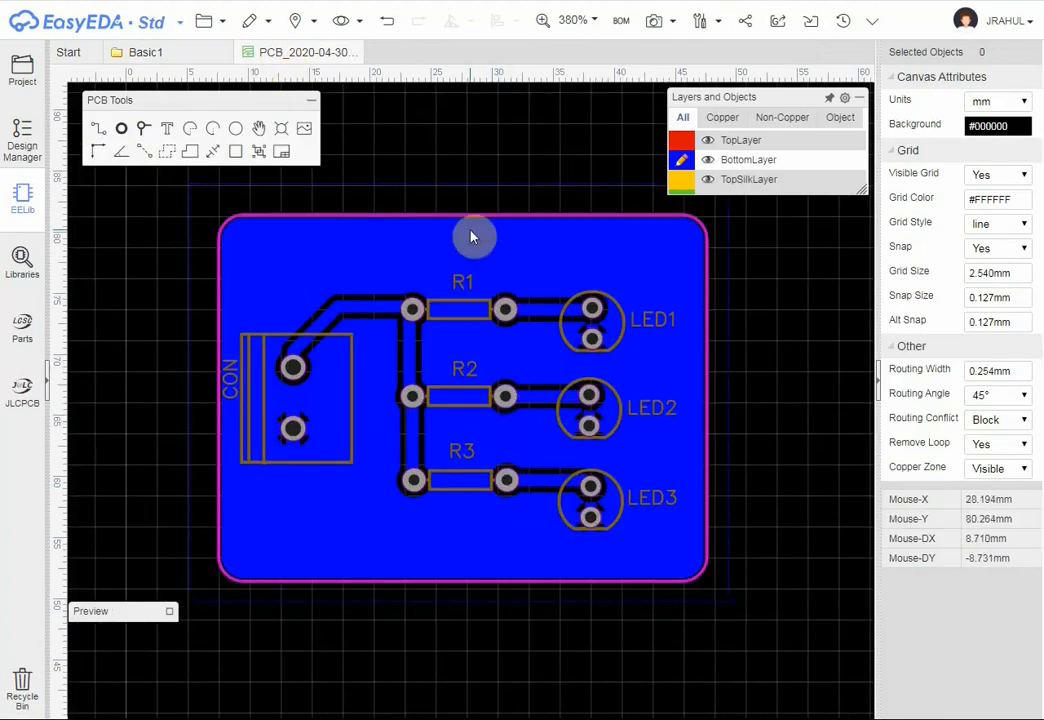
{"action": "left_click", "coordinate": [222, 22]}
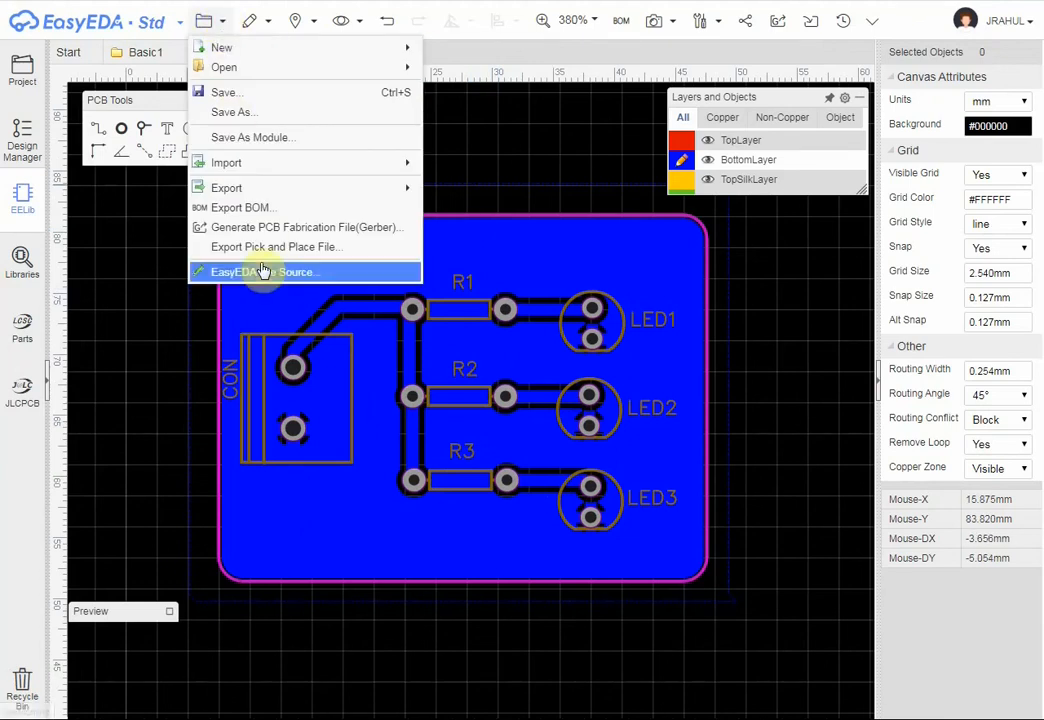
{"action": "left_click", "coordinate": [358, 232]}
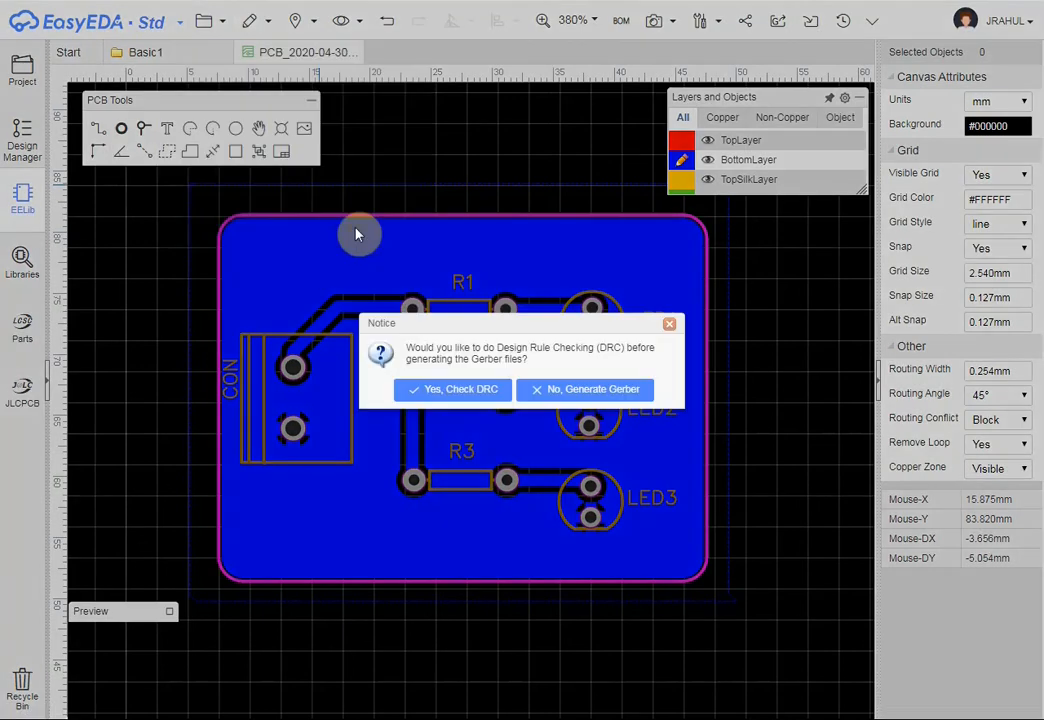
{"action": "left_click", "coordinate": [463, 392]}
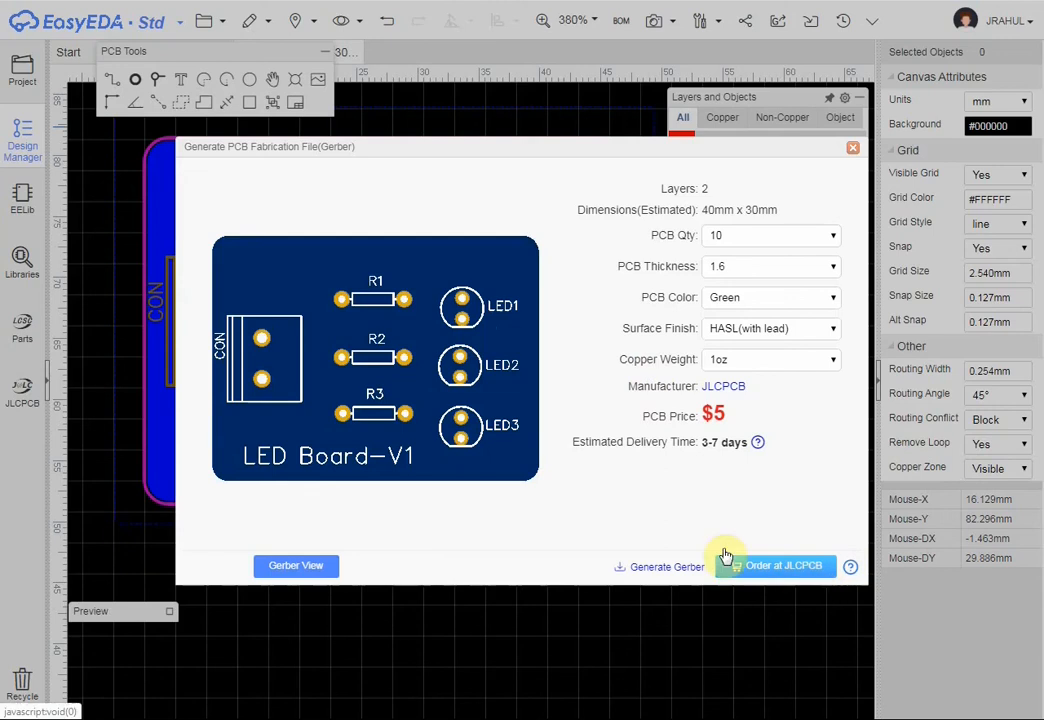
{"action": "left_click", "coordinate": [641, 567]}
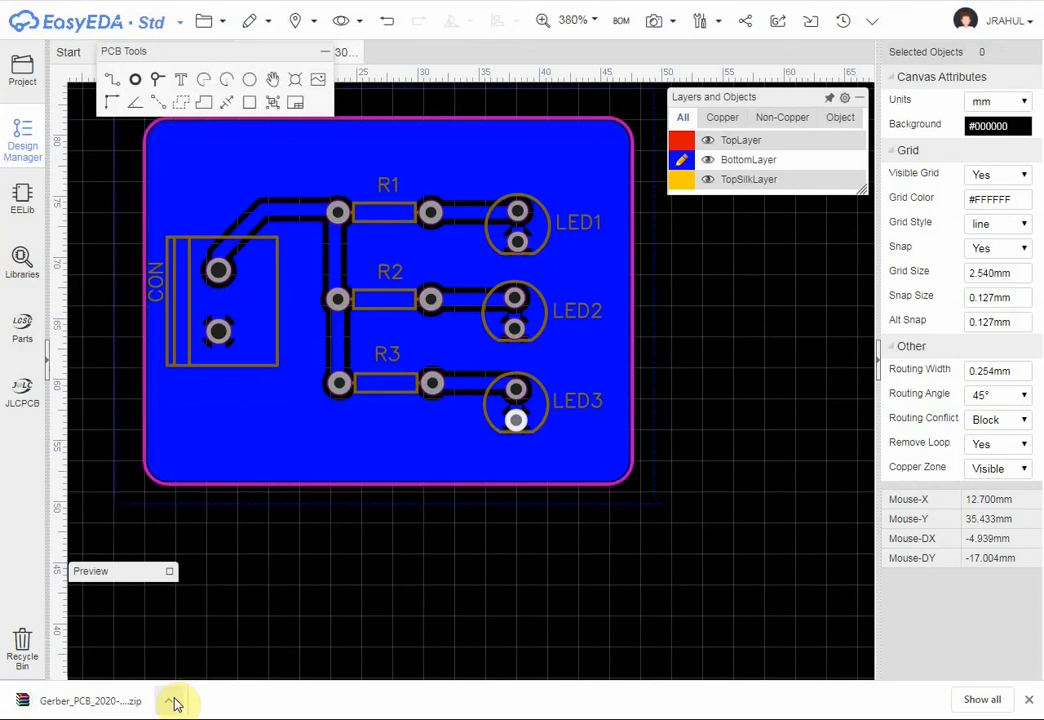
{"action": "left_click", "coordinate": [173, 703]}
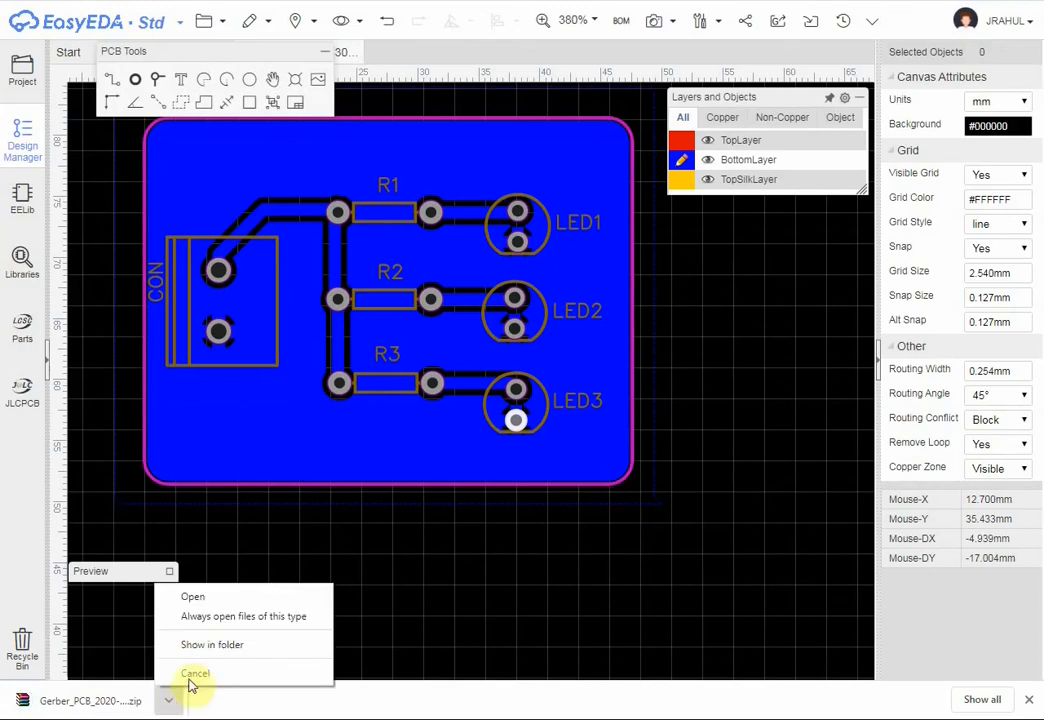
{"action": "left_click", "coordinate": [331, 557]}
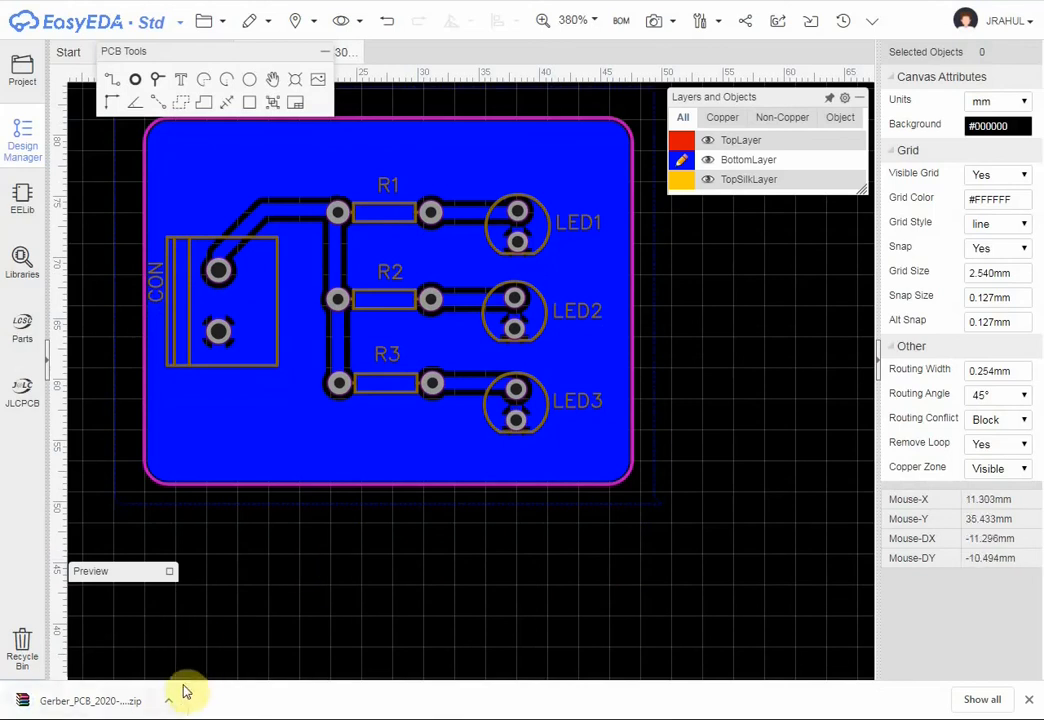